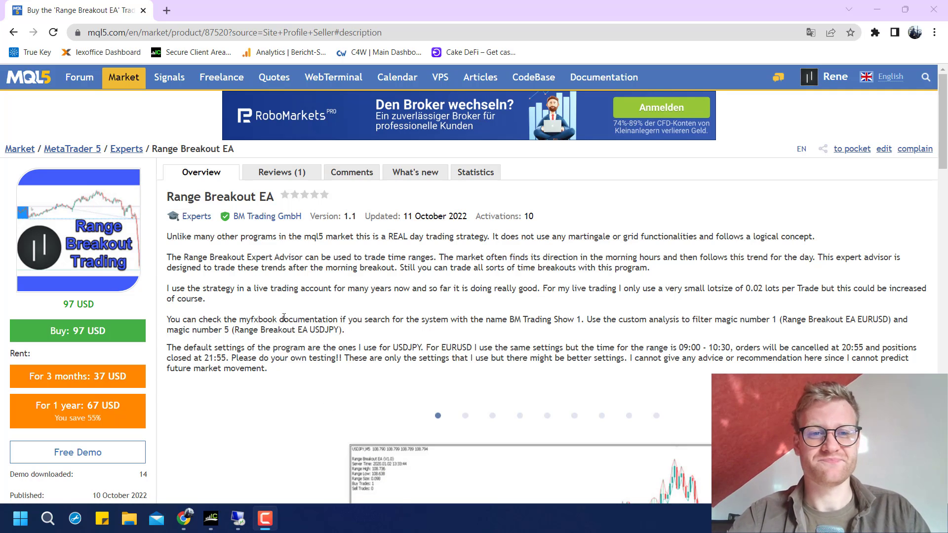
Step: Highlight the description phrases 'REAL day trading strategy' and 'martingale or grid functionalities'
{"action": "scroll", "coordinate": [268, 304], "scroll_direction": "down", "scroll_amount": 1}
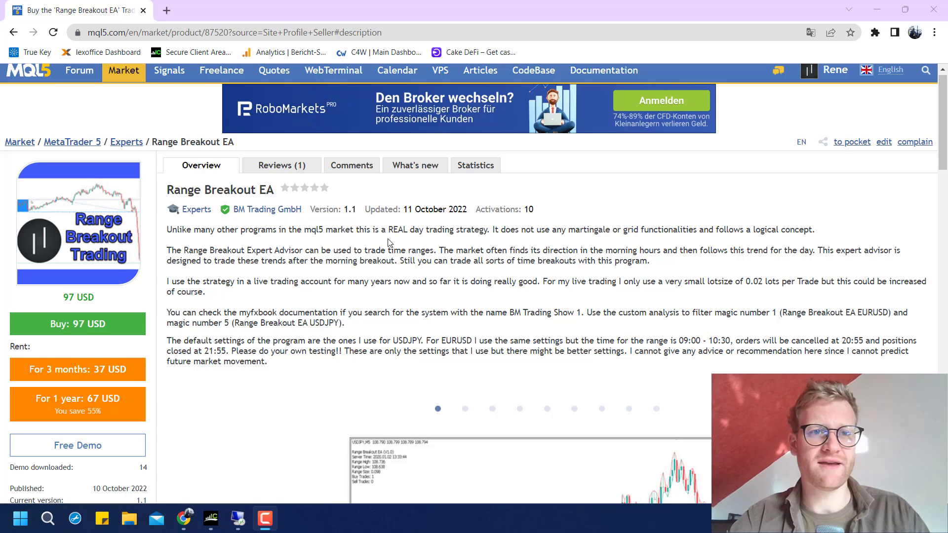
{"action": "scroll", "coordinate": [335, 314], "scroll_direction": "down", "scroll_amount": 1}
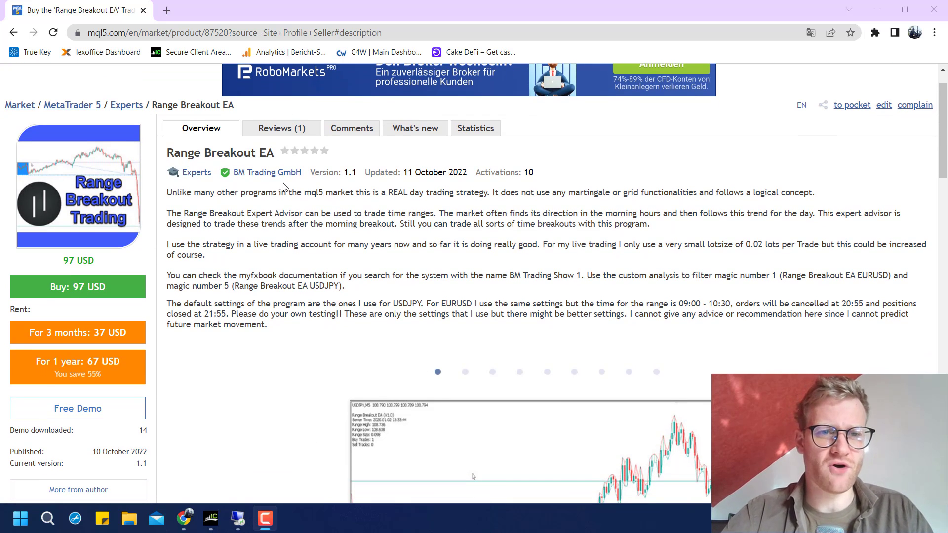
{"action": "left_click_drag", "start_coordinate": [168, 191], "coordinate": [417, 335]}
{"action": "left_click", "coordinate": [417, 337]}
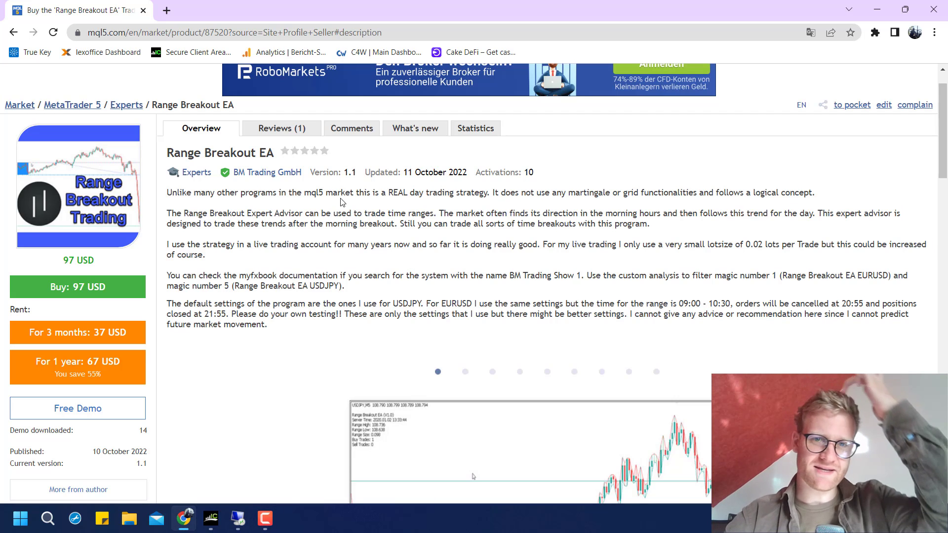
{"action": "left_click_drag", "start_coordinate": [388, 192], "coordinate": [480, 195]}
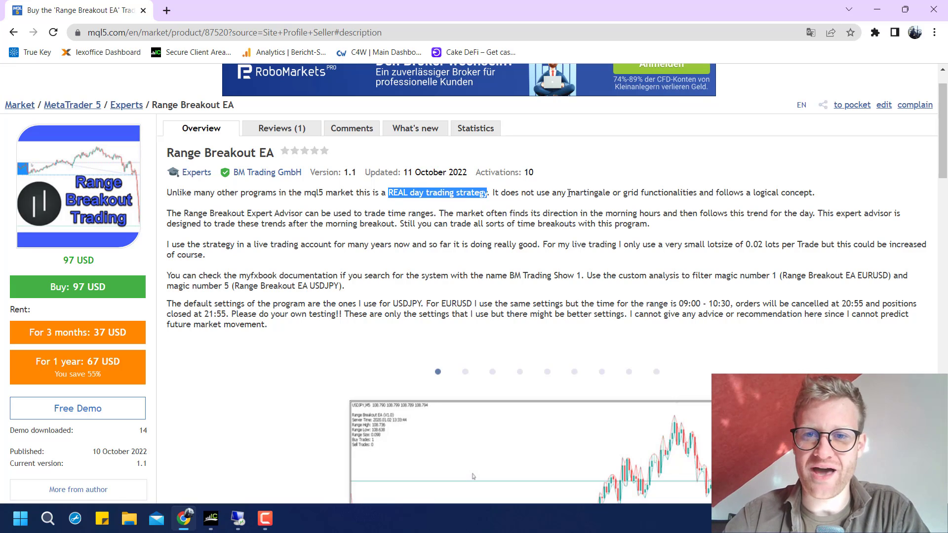
{"action": "left_click_drag", "start_coordinate": [567, 193], "coordinate": [696, 194]}
{"action": "left_click", "coordinate": [462, 232]}
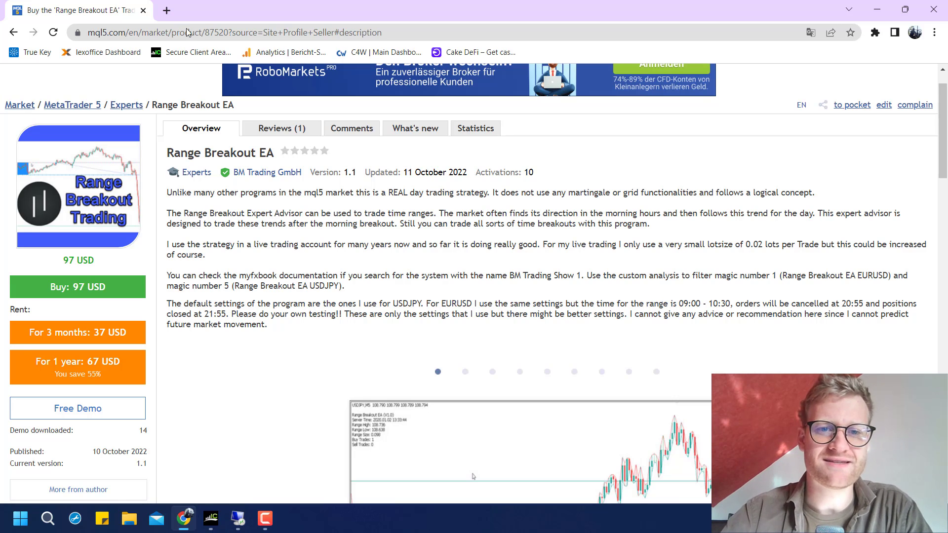
Step: Page through the screenshot carousel, then step back to the BM Trading Show 1 slide
{"action": "scroll", "coordinate": [289, 368], "scroll_direction": "down", "scroll_amount": 5}
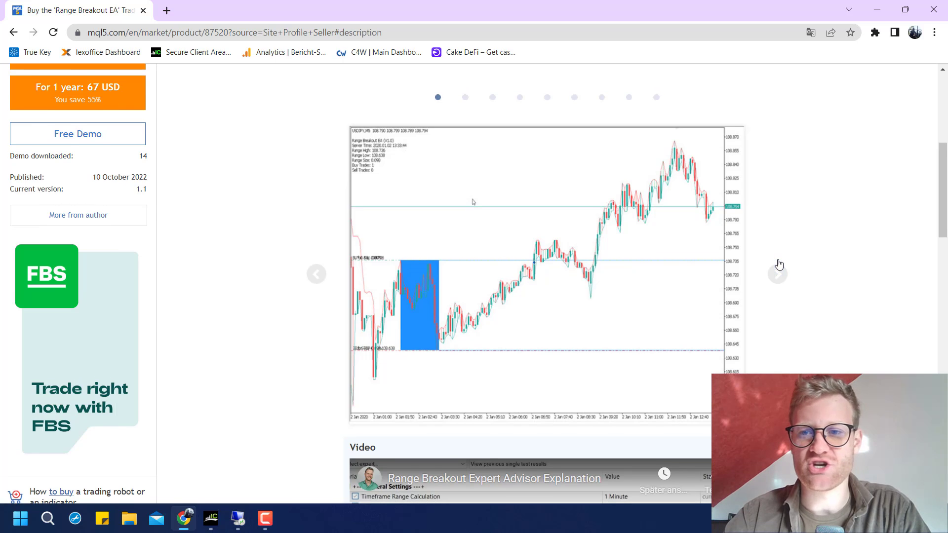
{"action": "scroll", "coordinate": [781, 277], "scroll_direction": "up", "scroll_amount": 1}
{"action": "left_click", "coordinate": [778, 280]}
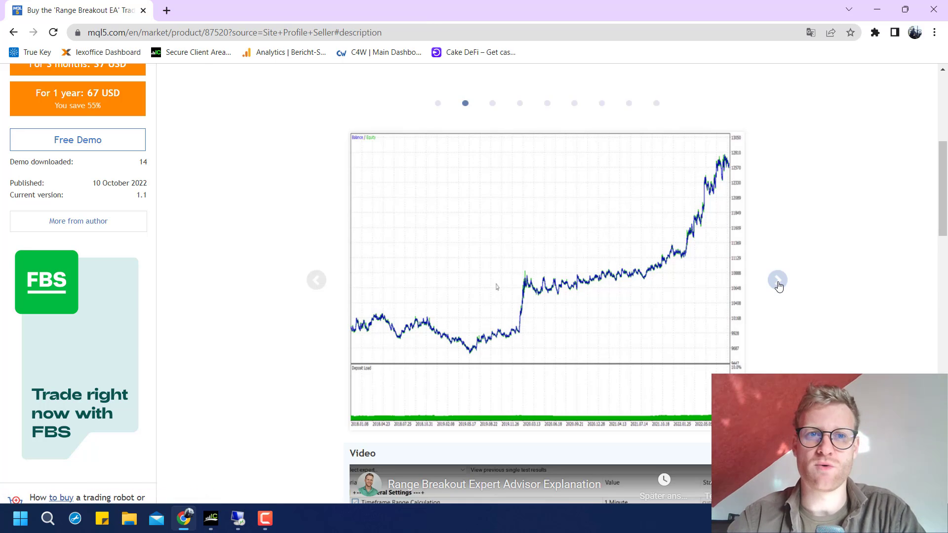
{"action": "left_click", "coordinate": [778, 284]}
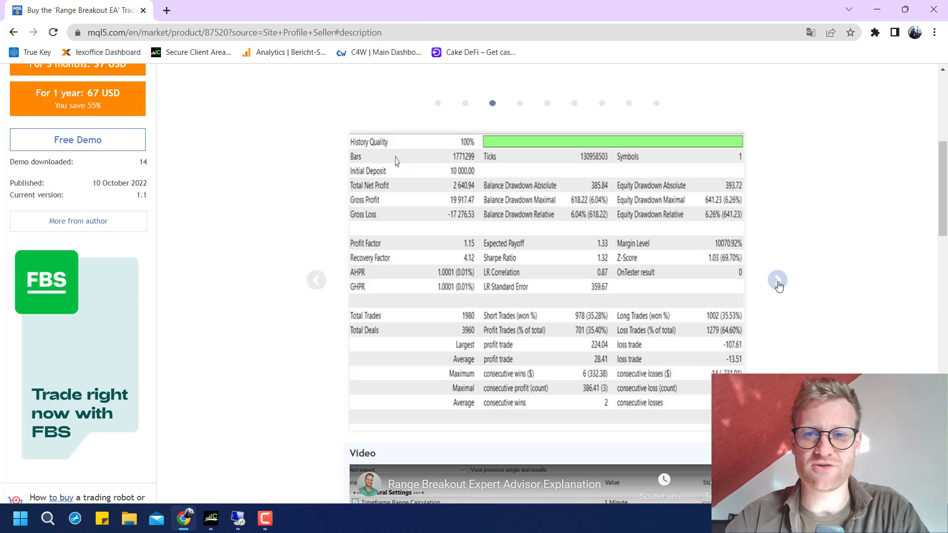
{"action": "left_click", "coordinate": [778, 285]}
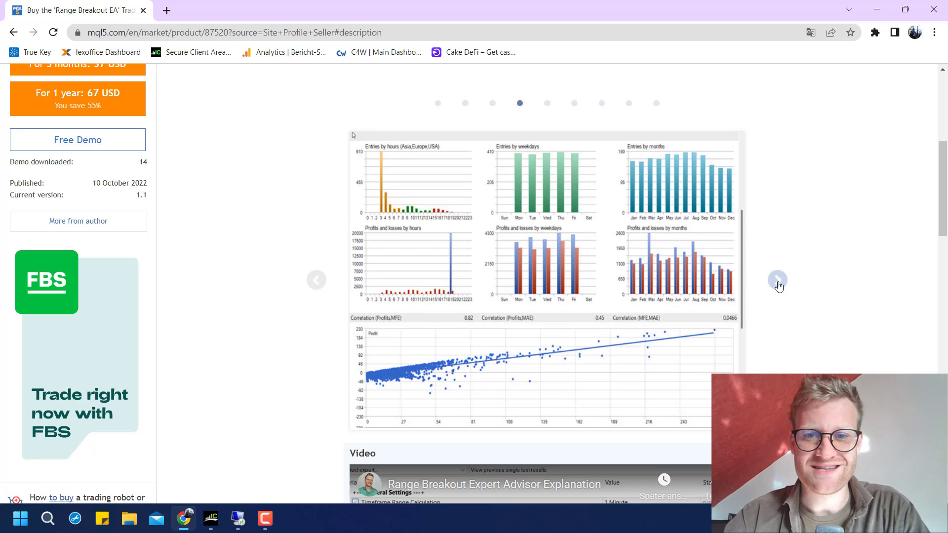
{"action": "left_click", "coordinate": [778, 285]}
{"action": "left_click", "coordinate": [778, 284]}
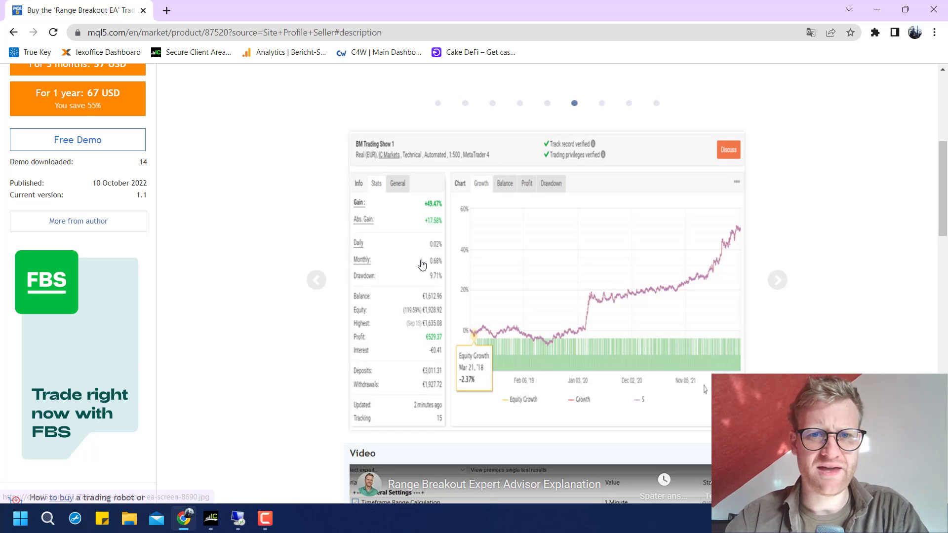
{"action": "left_click", "coordinate": [778, 280]}
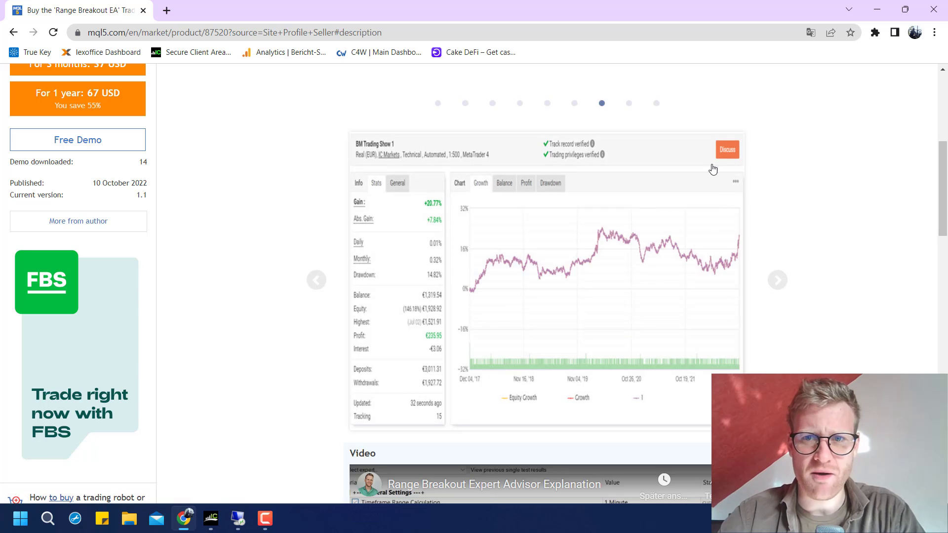
{"action": "left_click", "coordinate": [315, 280]}
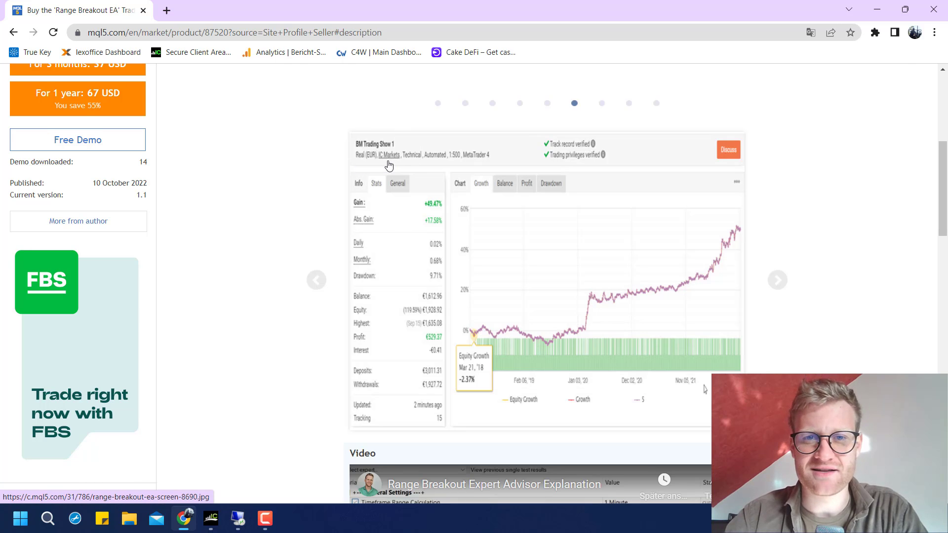
Step: Scroll back up to the top of the Range Breakout EA Overview
{"action": "scroll", "coordinate": [389, 166], "scroll_direction": "up", "scroll_amount": 1}
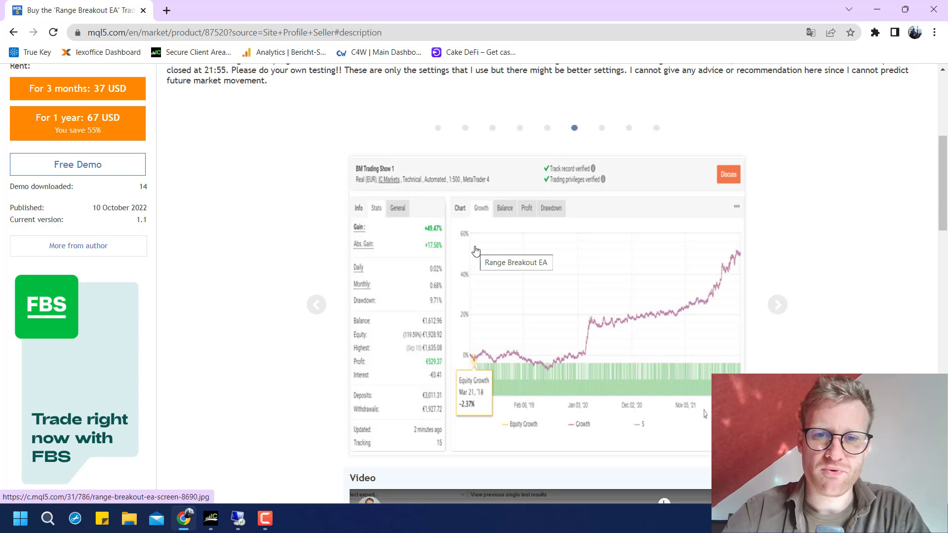
{"action": "scroll", "coordinate": [466, 296], "scroll_direction": "up", "scroll_amount": 1}
{"action": "scroll", "coordinate": [465, 296], "scroll_direction": "up", "scroll_amount": 2}
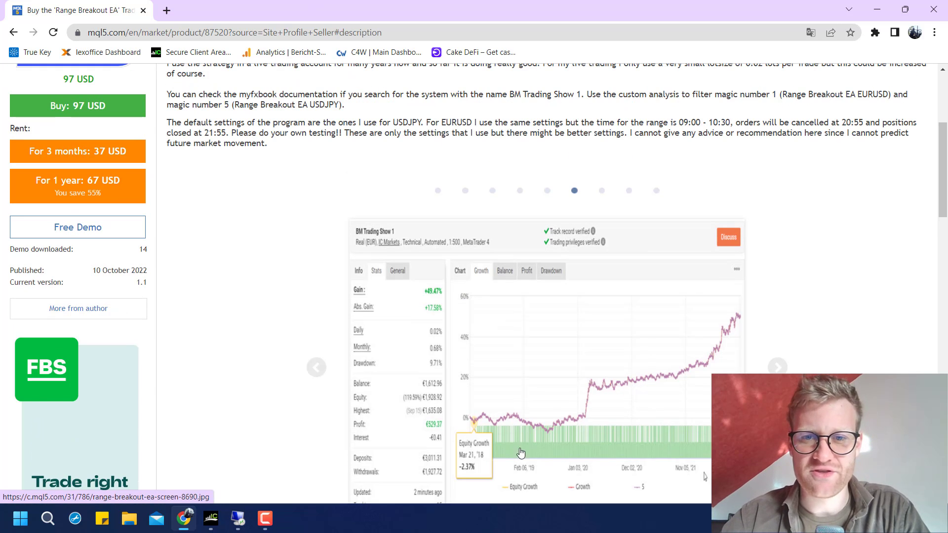
{"action": "scroll", "coordinate": [442, 395], "scroll_direction": "up", "scroll_amount": 2}
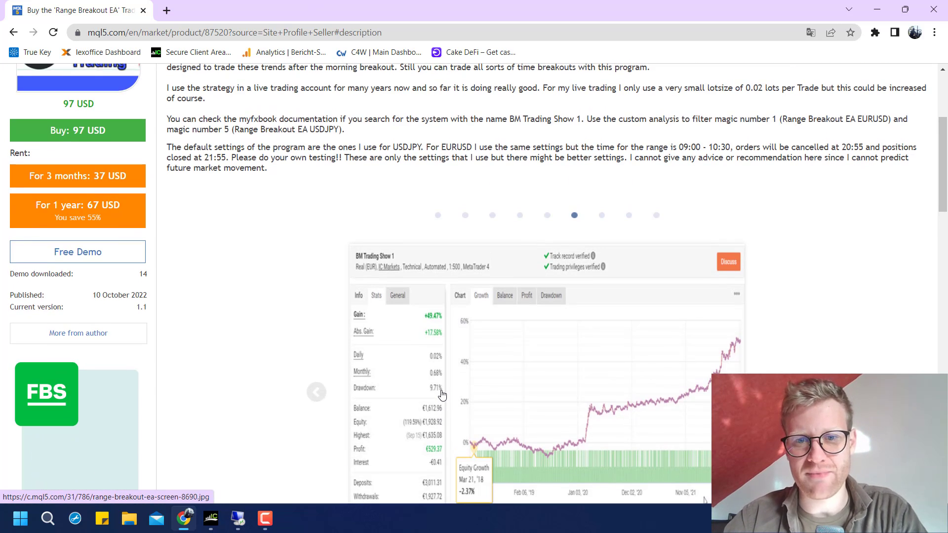
{"action": "scroll", "coordinate": [442, 395], "scroll_direction": "down", "scroll_amount": 3}
{"action": "scroll", "coordinate": [442, 395], "scroll_direction": "up", "scroll_amount": 5}
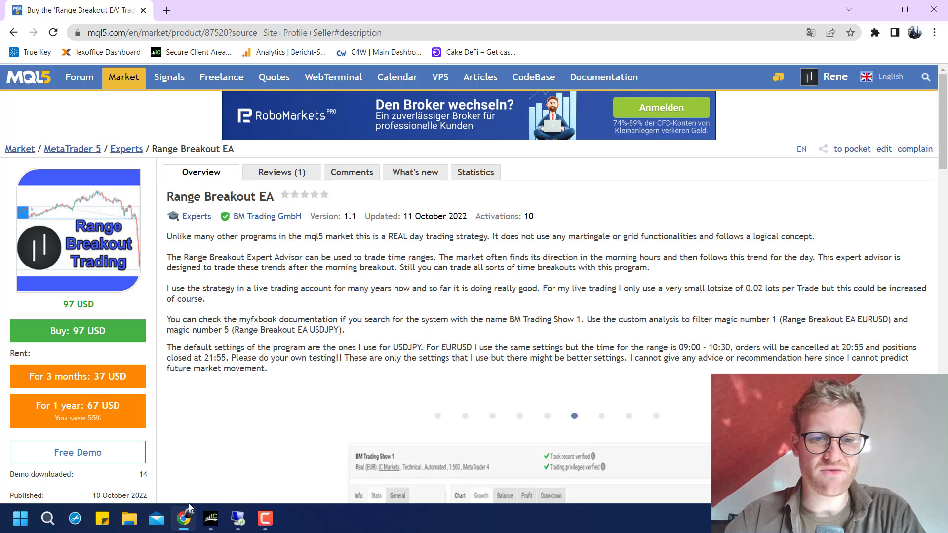
Step: Switch to MetaTrader 5, open the built-in Market from the Market group, then close it
{"action": "left_click", "coordinate": [210, 518]}
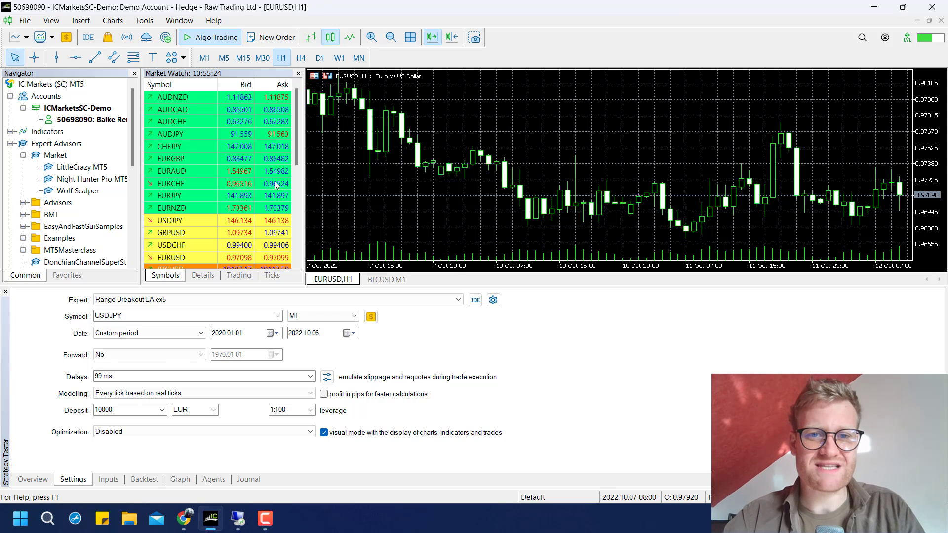
{"action": "left_click", "coordinate": [53, 156]}
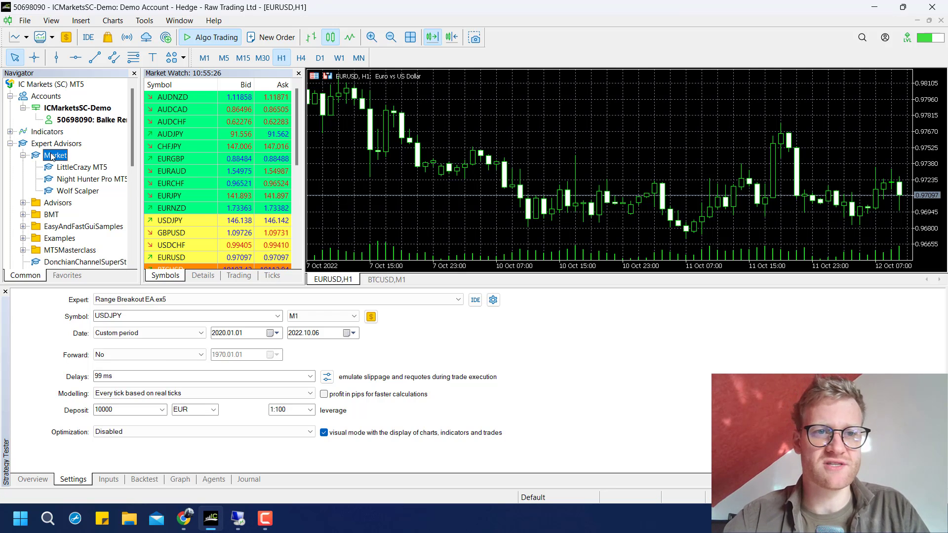
{"action": "right_click", "coordinate": [53, 155]}
{"action": "left_click", "coordinate": [93, 160]}
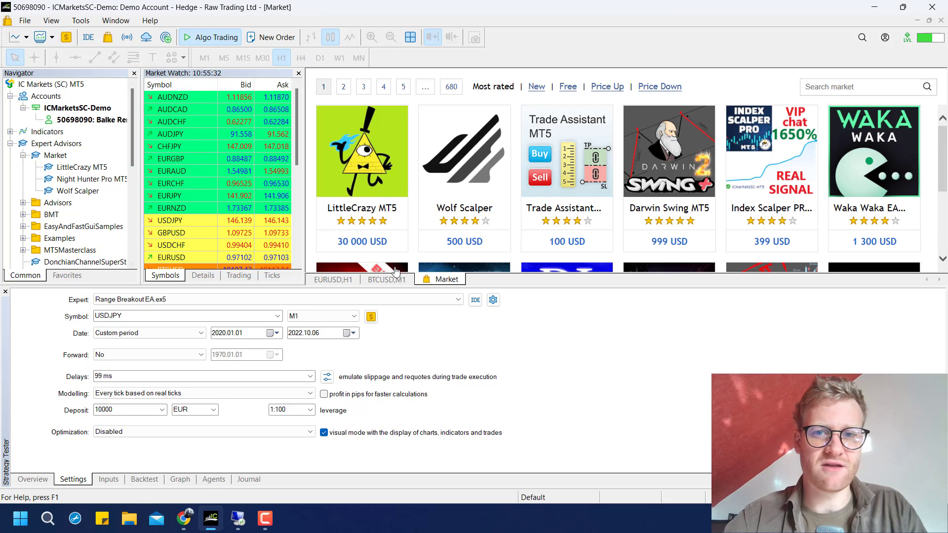
{"action": "right_click", "coordinate": [436, 279]}
{"action": "left_click", "coordinate": [452, 282]}
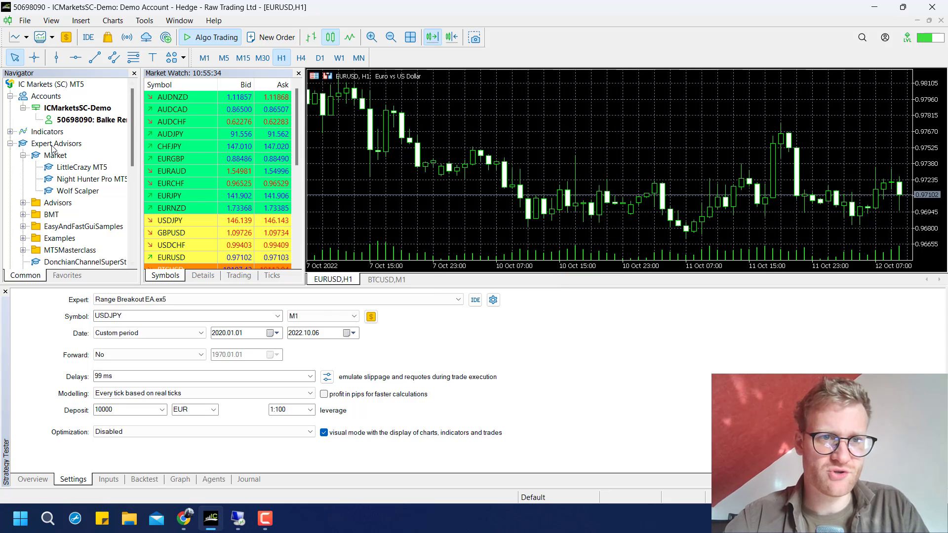
Step: Open Buy from the Market from the Expert Advisors branch's context menu
{"action": "double_click", "coordinate": [39, 144]}
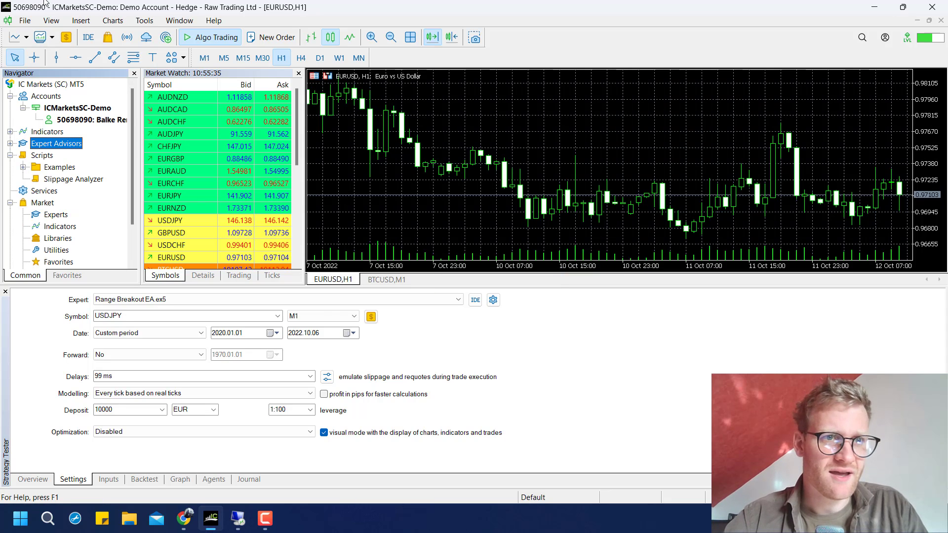
{"action": "double_click", "coordinate": [40, 144]}
{"action": "scroll", "coordinate": [49, 144], "scroll_direction": "up", "scroll_amount": 2}
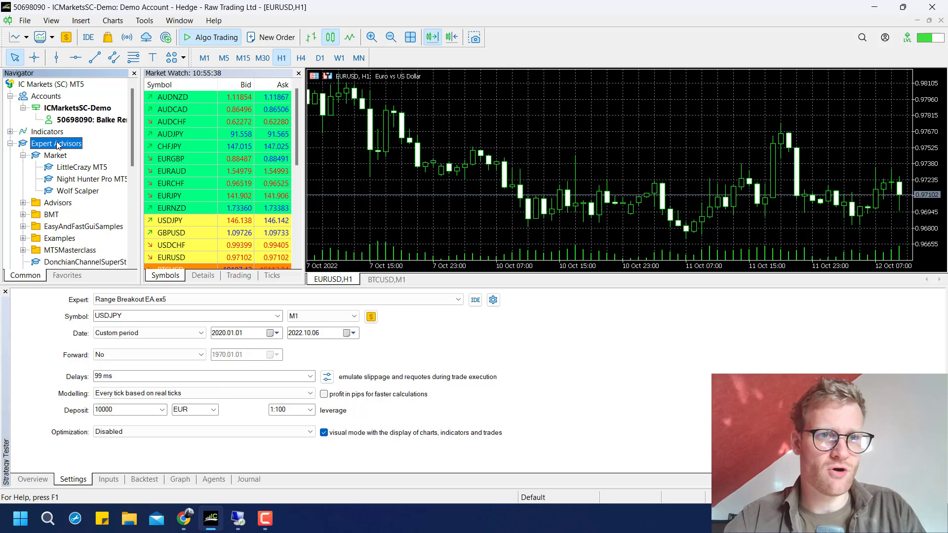
{"action": "right_click", "coordinate": [58, 144]}
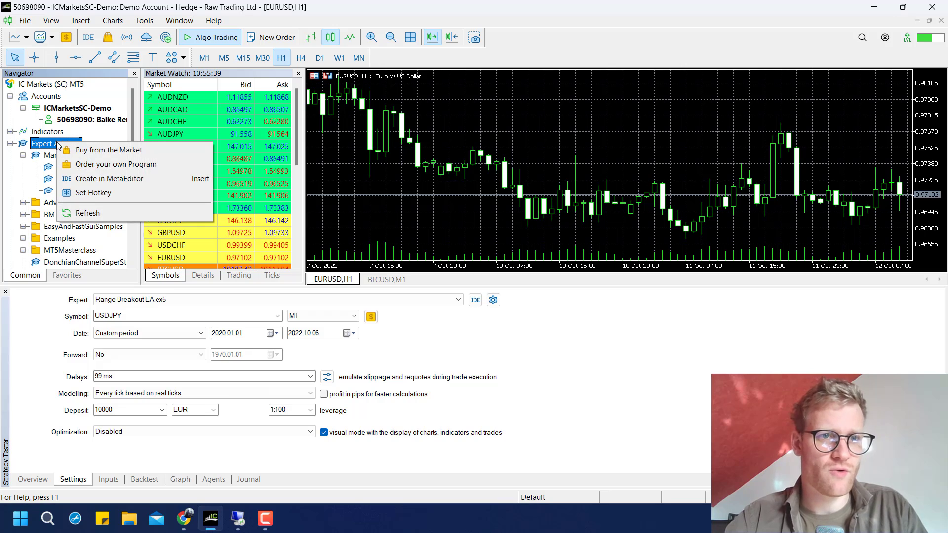
{"action": "left_click", "coordinate": [113, 151]}
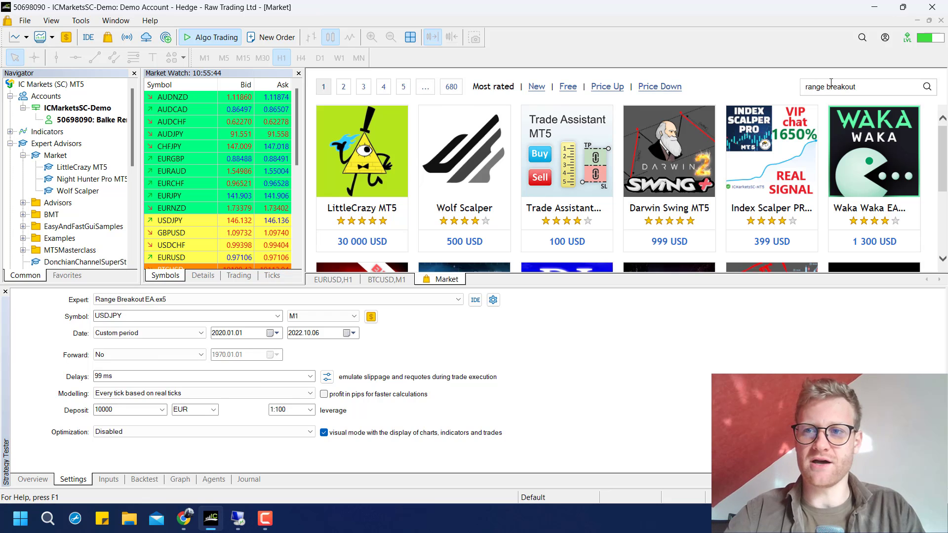
Step: Search 'range breakout', open Range Breakout EA and download its demo
{"action": "key", "text": "Return"}
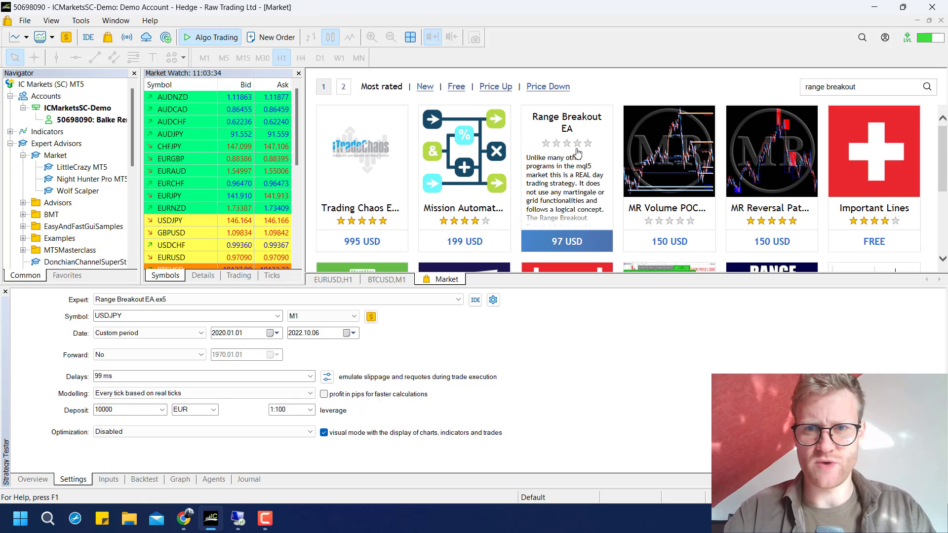
{"action": "left_click", "coordinate": [586, 182]}
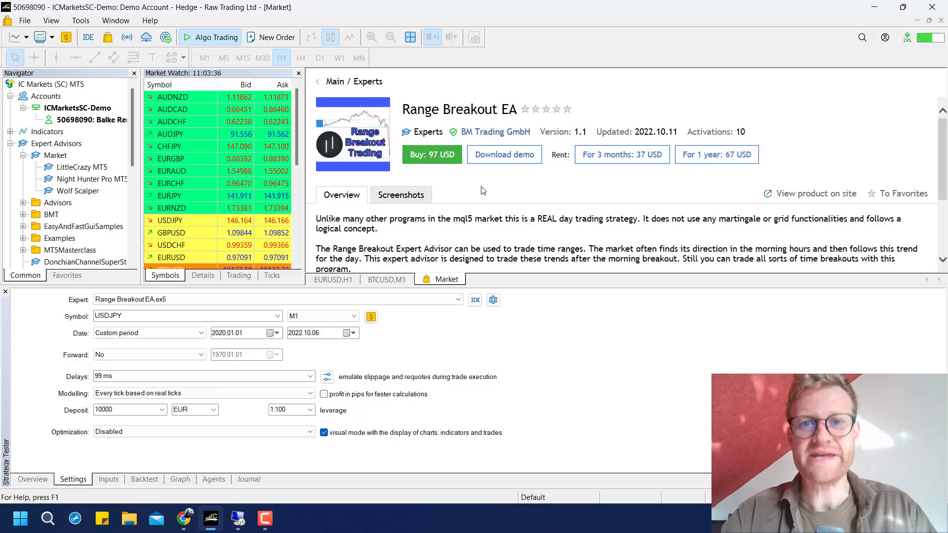
{"action": "left_click", "coordinate": [514, 162]}
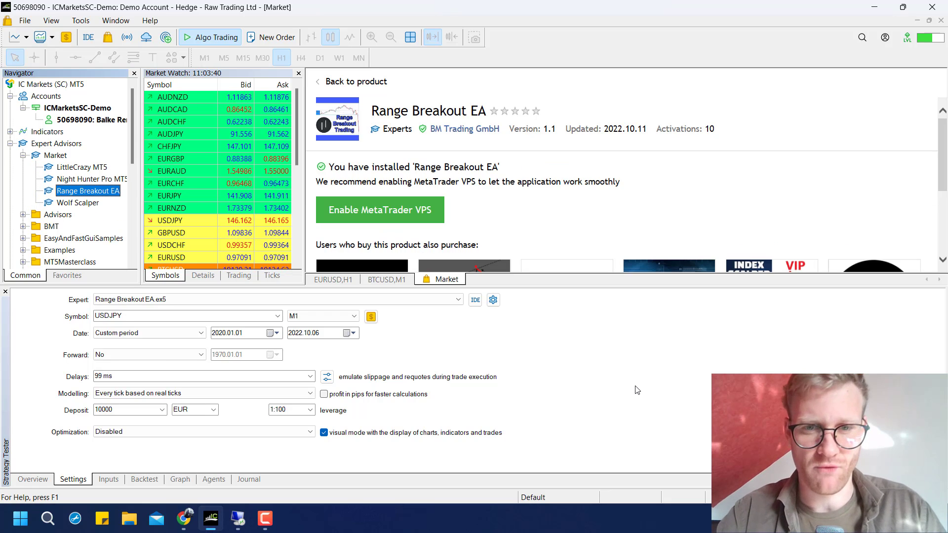
{"action": "right_click", "coordinate": [453, 280]}
Step: Close the Market and send the installed Range Breakout EA to the Strategy Tester
{"action": "left_click", "coordinate": [467, 286]}
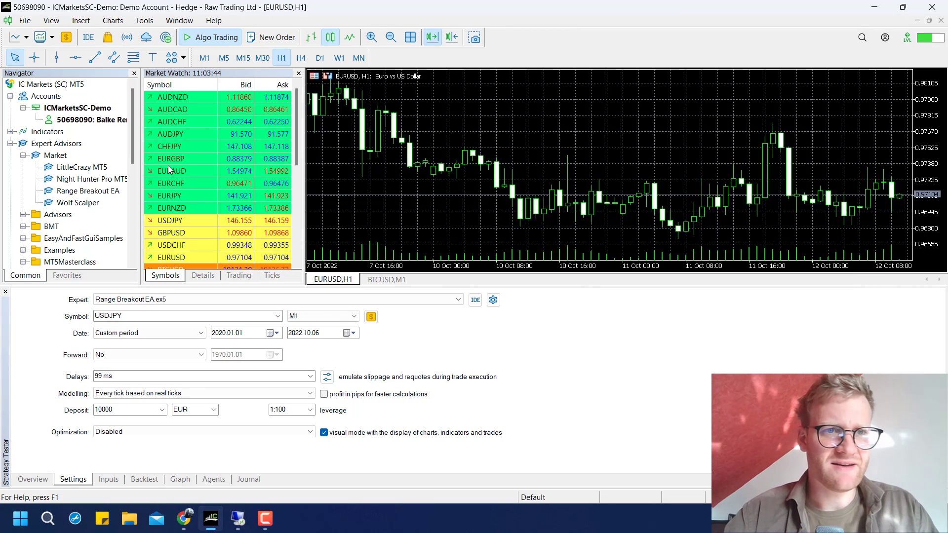
{"action": "left_click", "coordinate": [71, 194]}
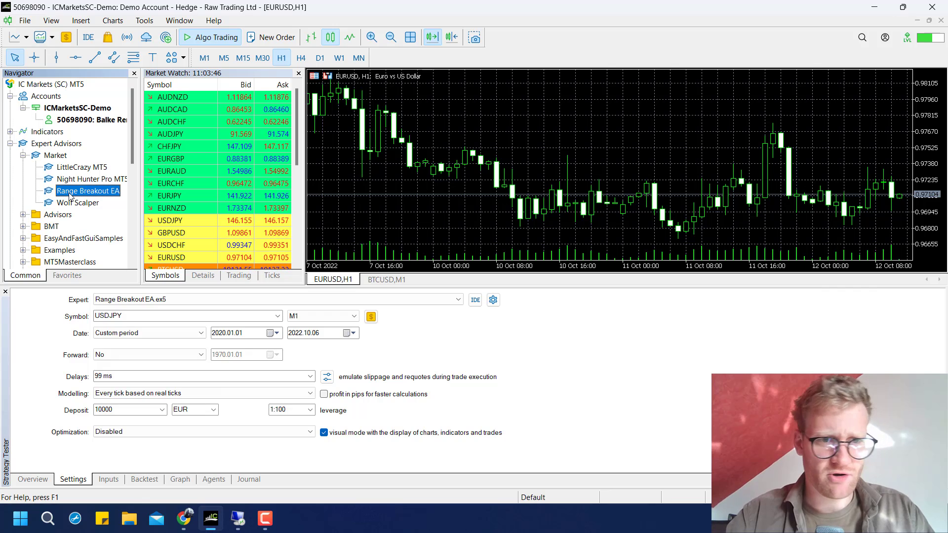
{"action": "left_click", "coordinate": [187, 299]}
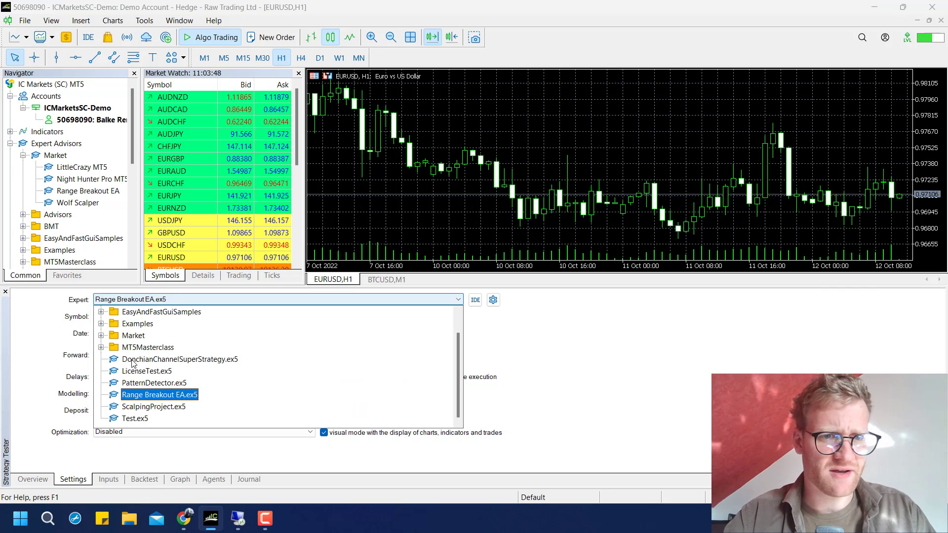
{"action": "scroll", "coordinate": [133, 364], "scroll_direction": "up", "scroll_amount": 1}
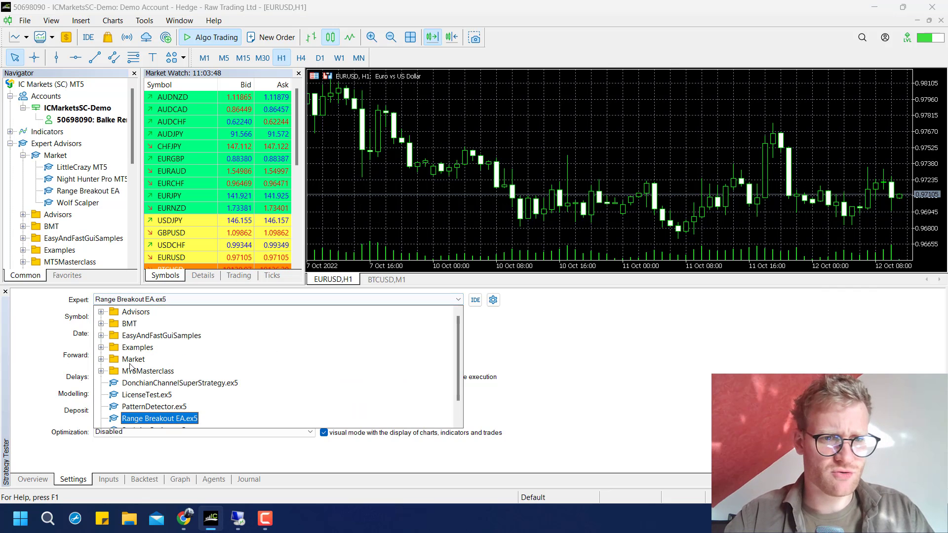
{"action": "double_click", "coordinate": [87, 191]}
{"action": "left_click", "coordinate": [229, 42]}
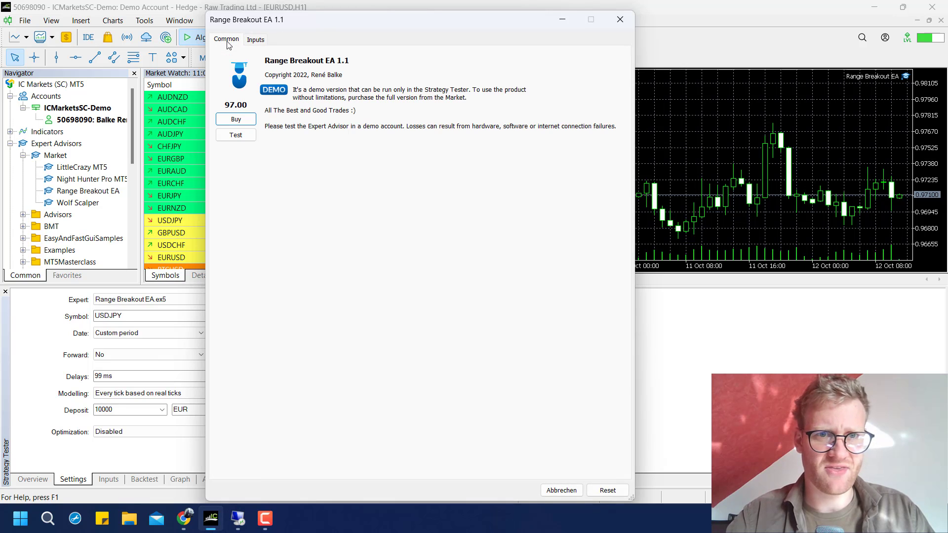
{"action": "left_click", "coordinate": [235, 135]}
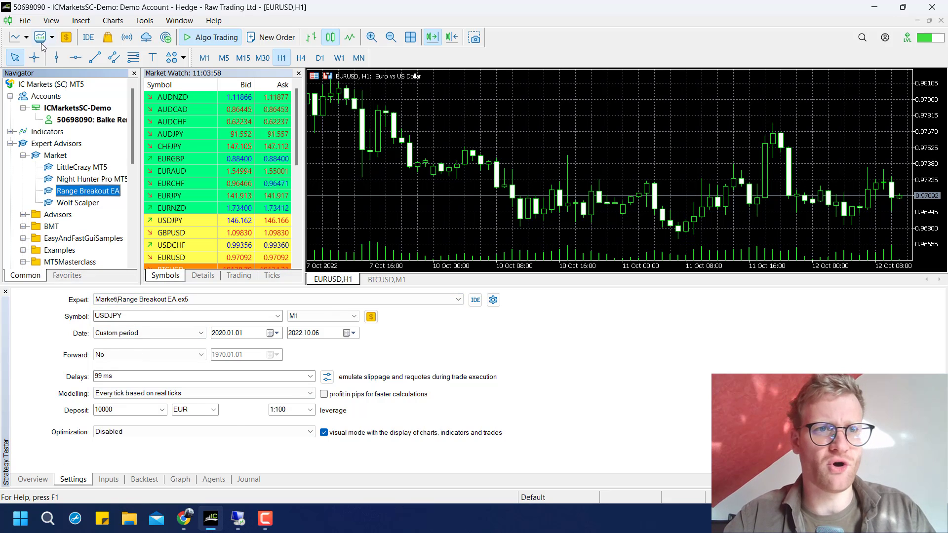
Step: Hide and then re-show the Strategy Tester panel from the View menu
{"action": "left_click", "coordinate": [51, 20]}
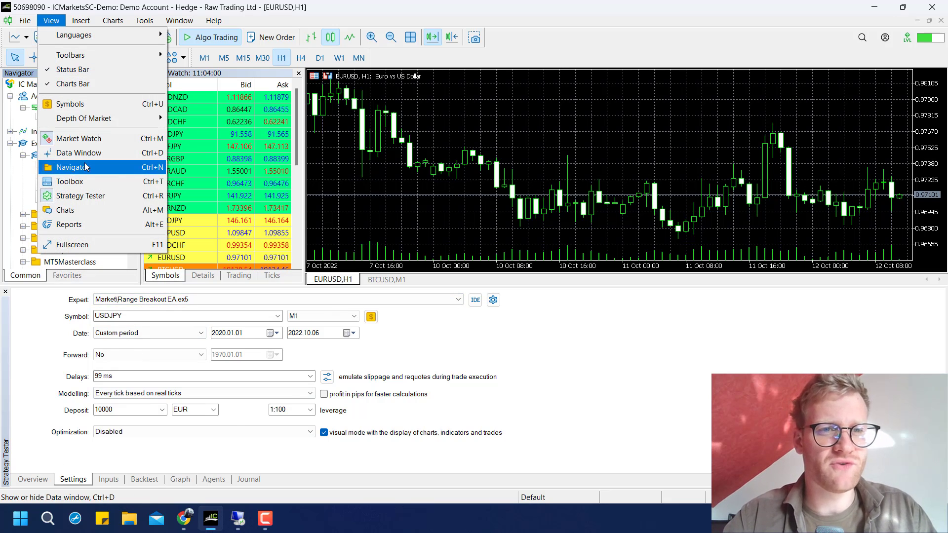
{"action": "left_click", "coordinate": [79, 195]}
{"action": "left_click", "coordinate": [53, 22]}
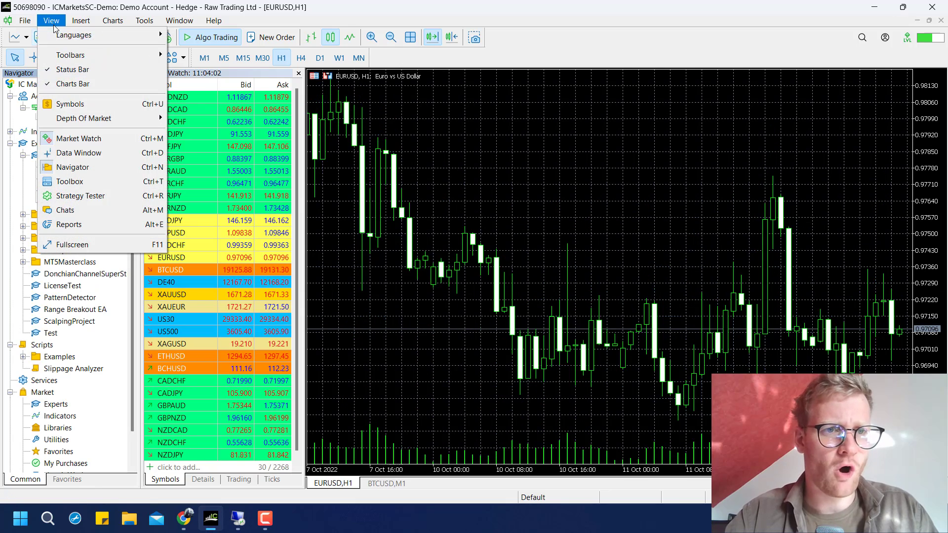
{"action": "left_click", "coordinate": [108, 195]}
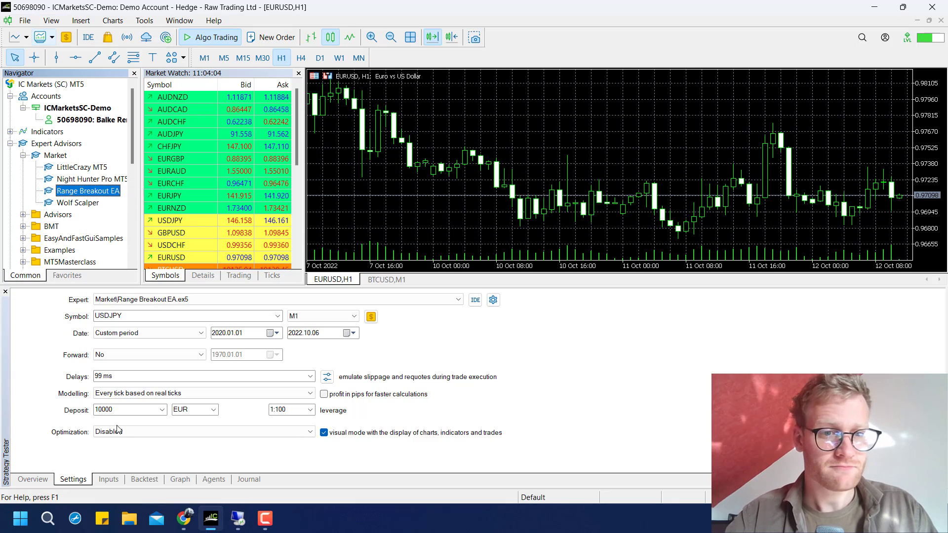
Step: Choose a visual-mode single test and keep Range Breakout EA as the Expert
{"action": "left_click", "coordinate": [33, 479]}
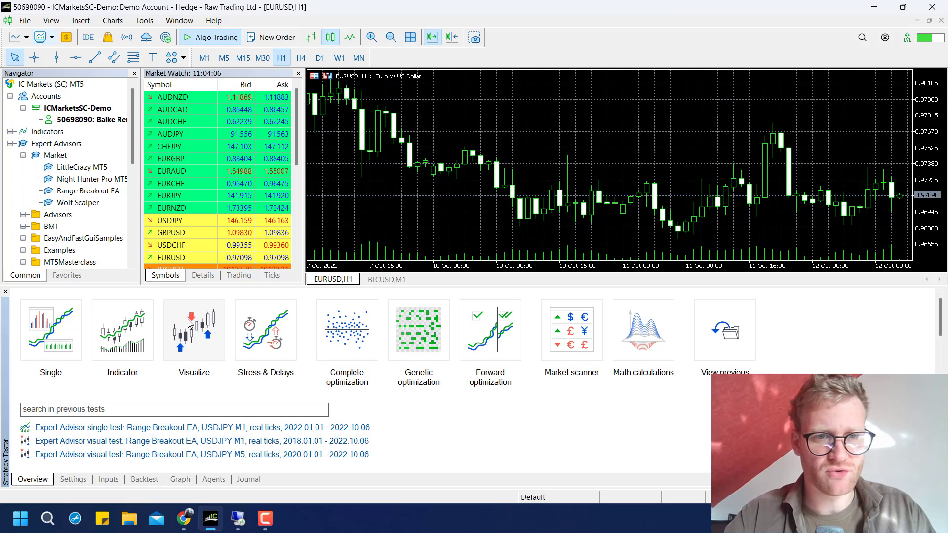
{"action": "left_click", "coordinate": [190, 324]}
{"action": "left_click", "coordinate": [141, 300]}
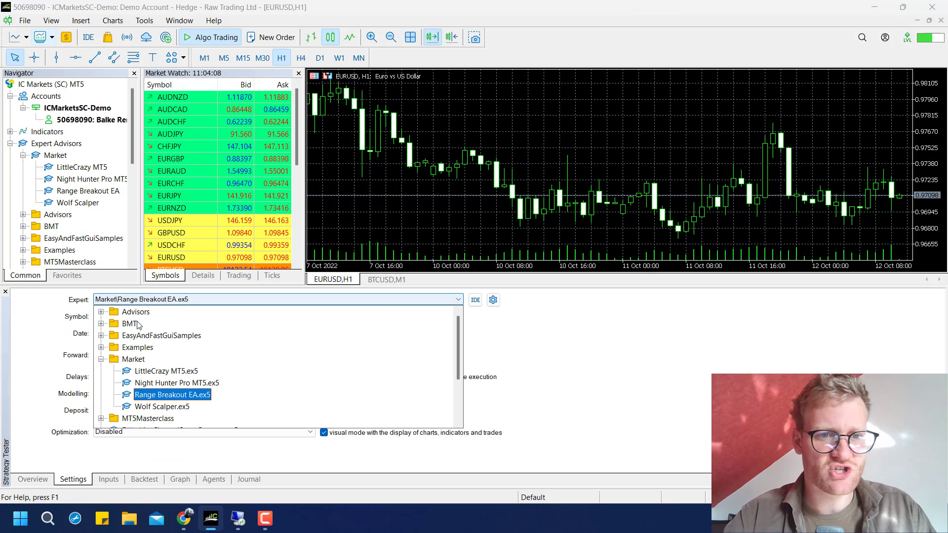
{"action": "left_click", "coordinate": [167, 399]}
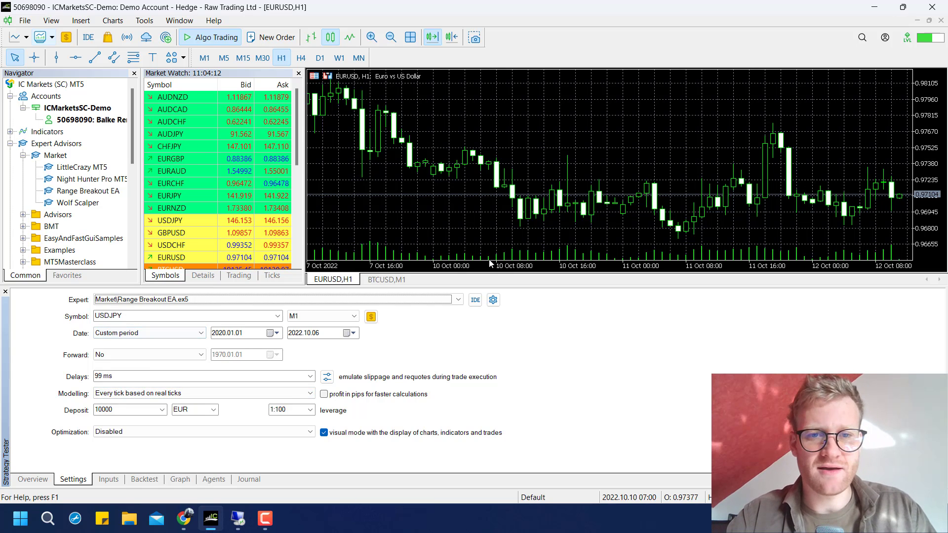
{"action": "left_click", "coordinate": [176, 525]}
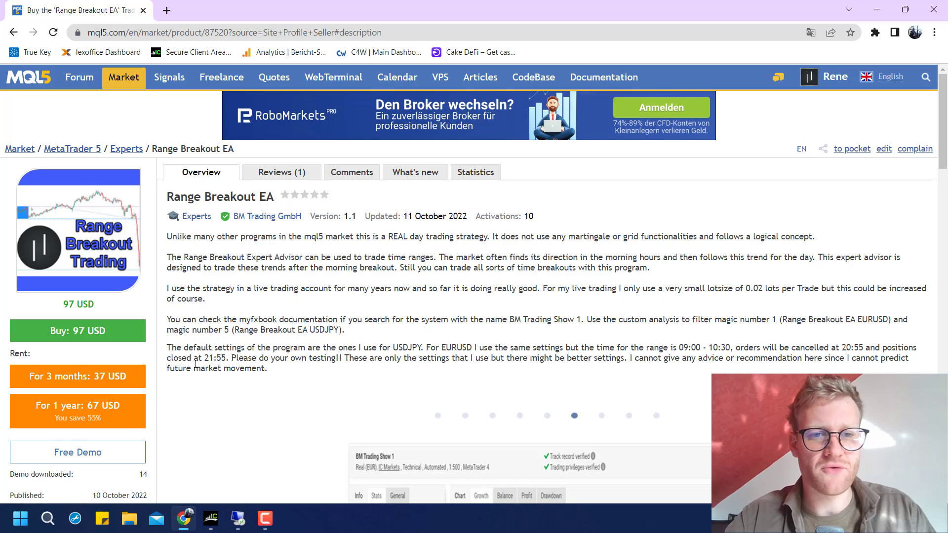
{"action": "left_click_drag", "start_coordinate": [168, 348], "coordinate": [299, 374]}
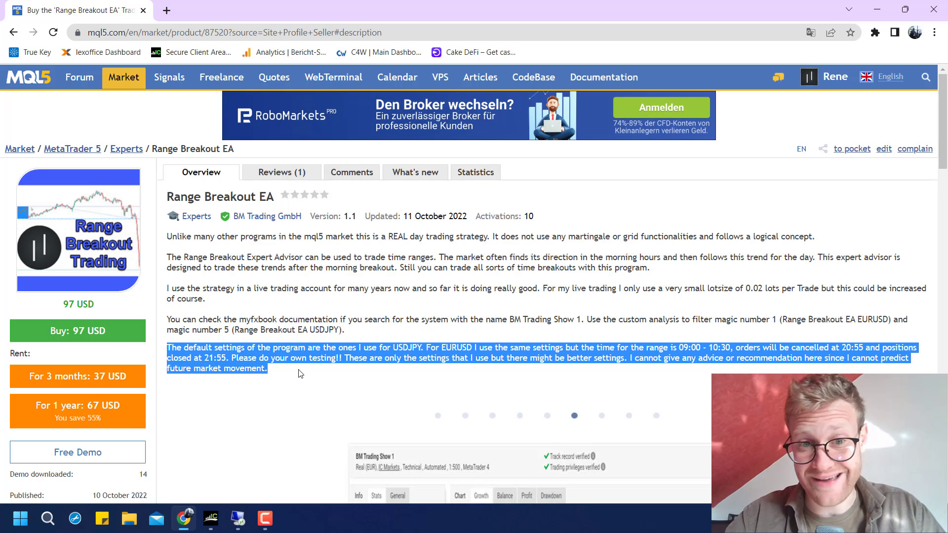
{"action": "left_click", "coordinate": [299, 374]}
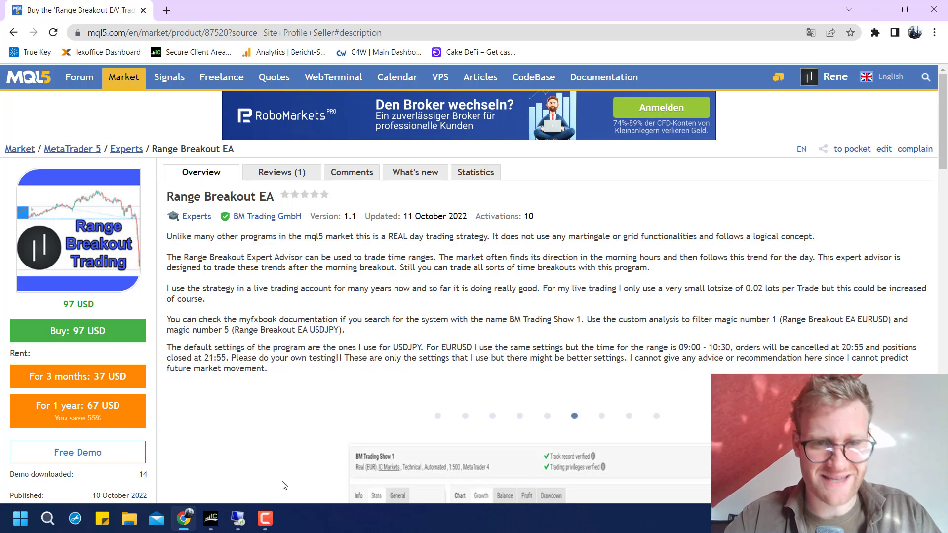
{"action": "left_click", "coordinate": [211, 519]}
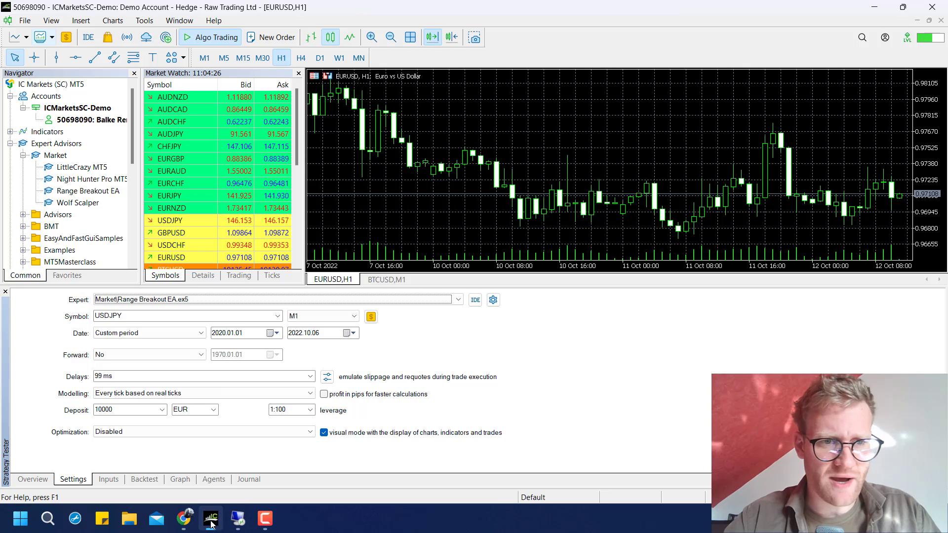
{"action": "left_click", "coordinate": [130, 315]}
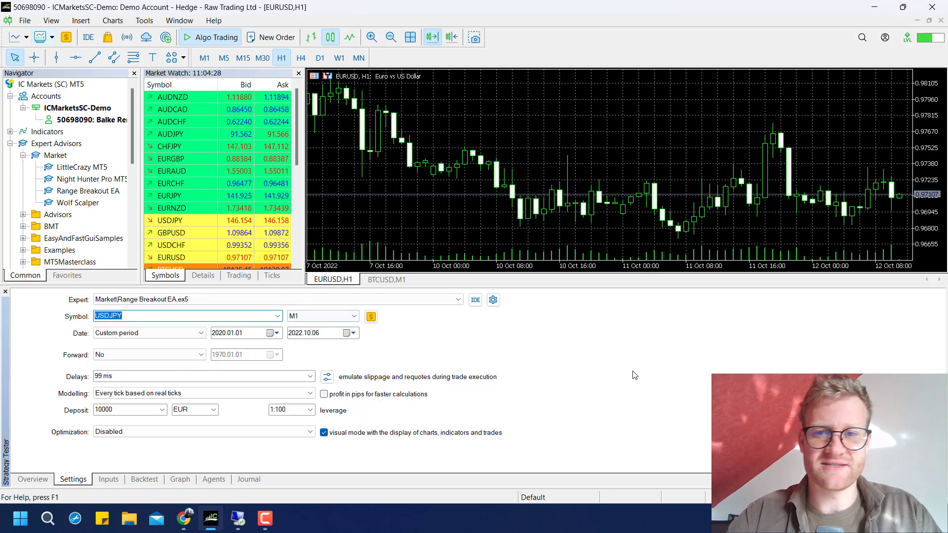
{"action": "left_click", "coordinate": [547, 366]}
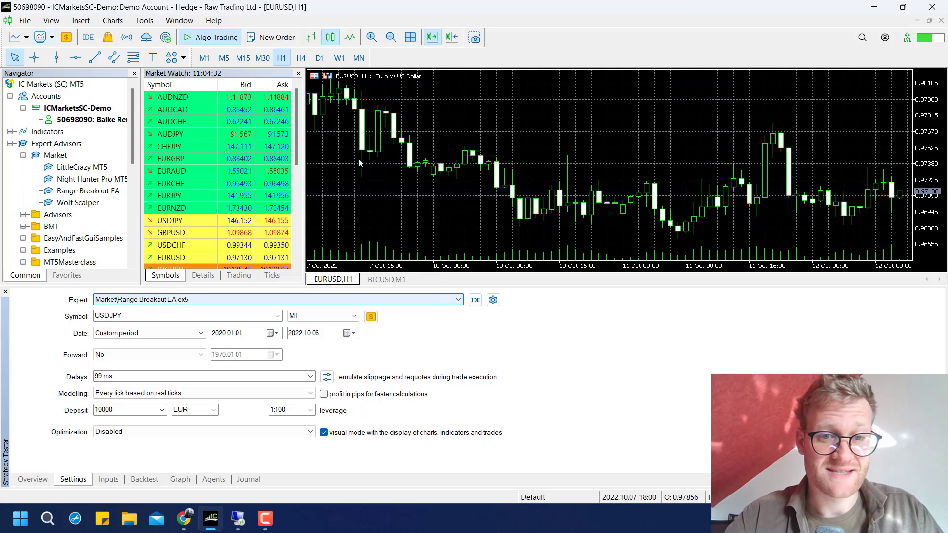
Step: Show the Inputs tab in an enlarged tester, reviewing Timeframe Range Calculation and Trading Volume
{"action": "left_click", "coordinate": [109, 480]}
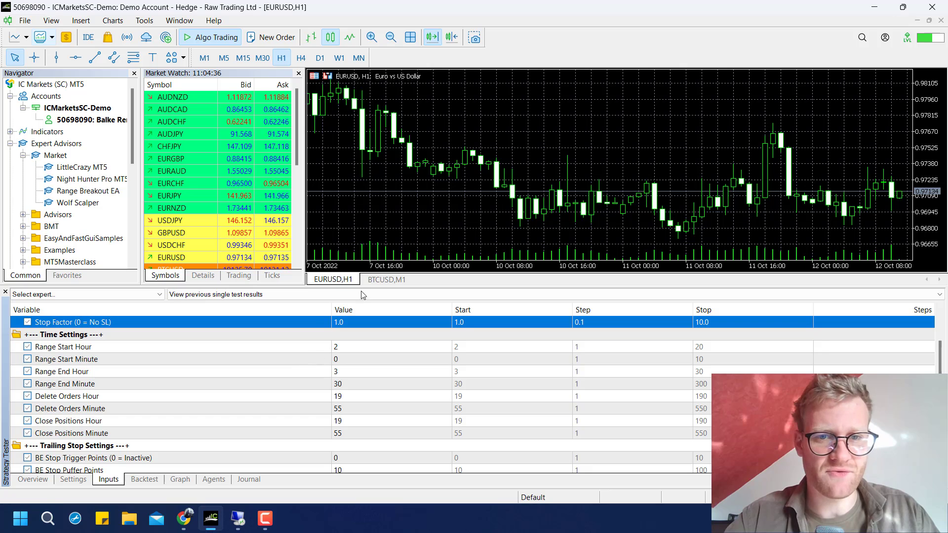
{"action": "left_click_drag", "start_coordinate": [370, 287], "coordinate": [380, 176]}
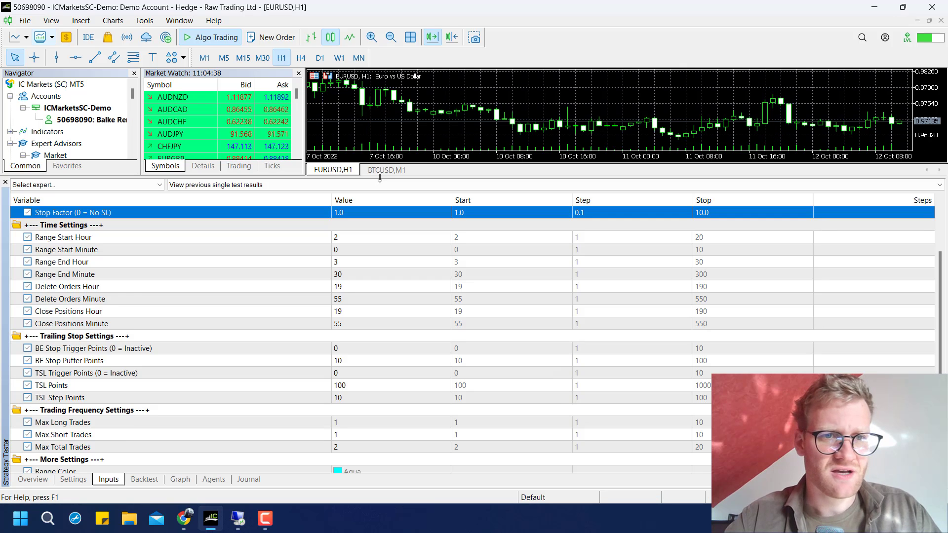
{"action": "scroll", "coordinate": [324, 288], "scroll_direction": "up", "scroll_amount": 3}
{"action": "left_click", "coordinate": [185, 241]}
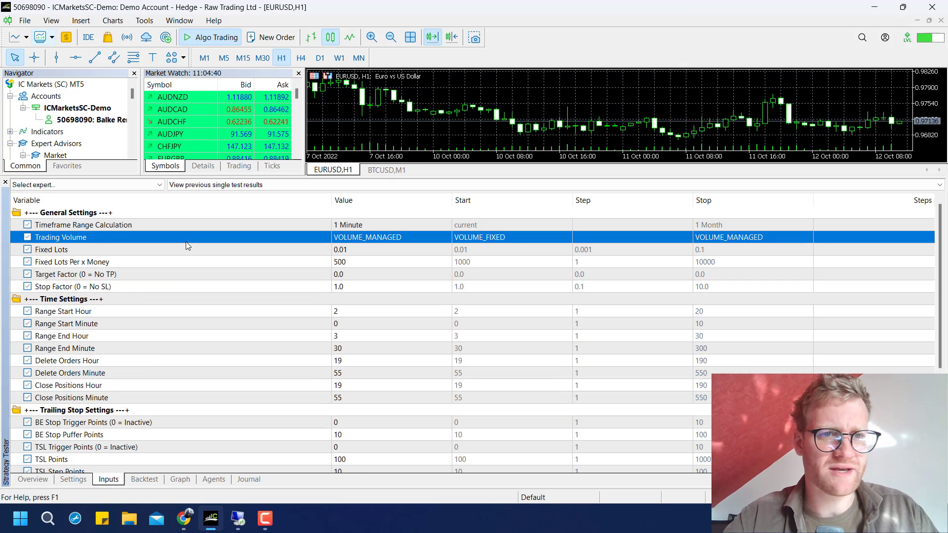
{"action": "left_click", "coordinate": [129, 220]}
{"action": "left_click", "coordinate": [151, 234]}
{"action": "left_click", "coordinate": [153, 227]}
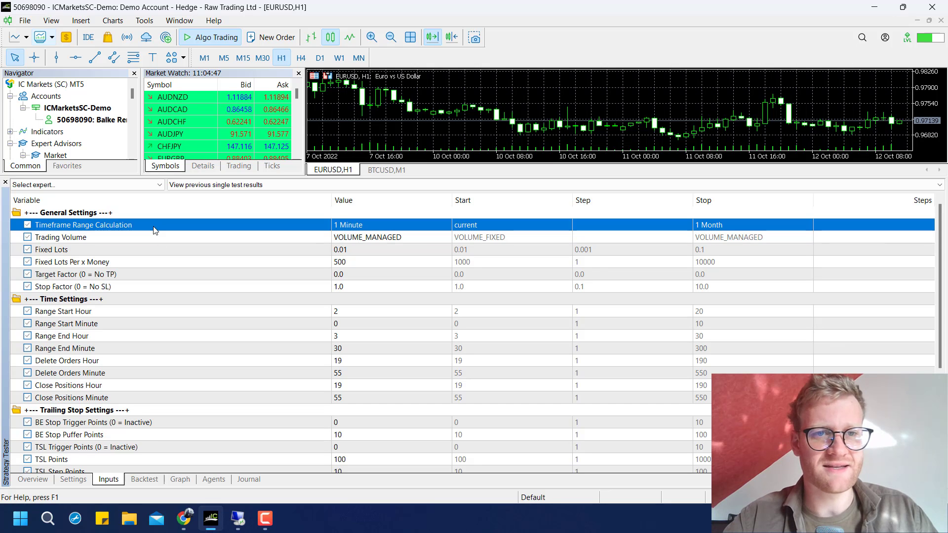
{"action": "left_click", "coordinate": [197, 242]}
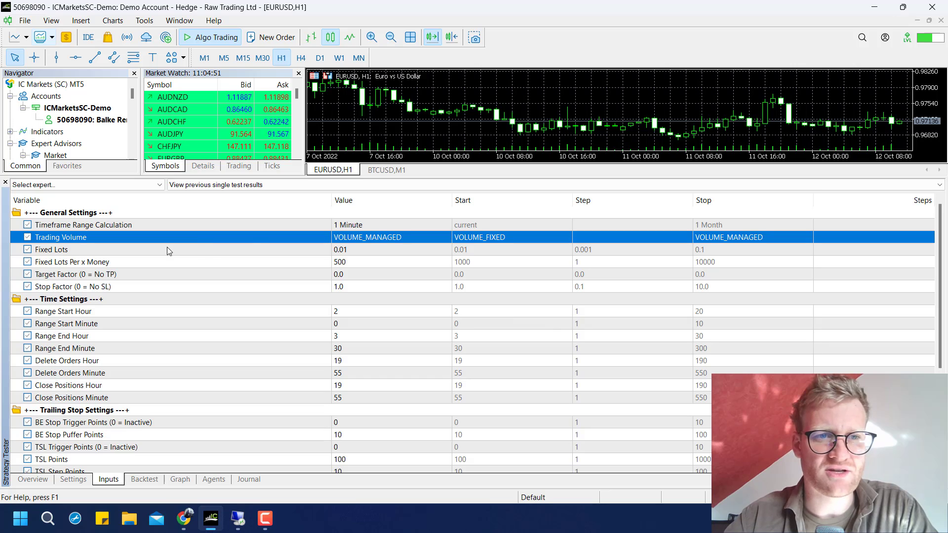
{"action": "left_click", "coordinate": [324, 224]}
{"action": "key", "text": "Down"}
{"action": "key", "text": "Up"}
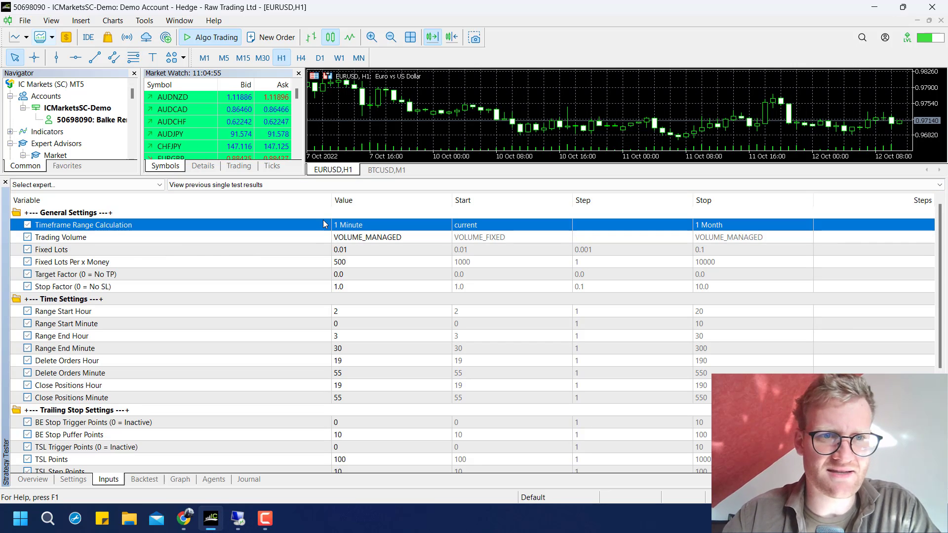
Step: Keep Trading Volume at VOLUME_MANAGED and Fixed Lots at 0.01
{"action": "left_click", "coordinate": [355, 237]}
{"action": "left_click", "coordinate": [355, 238]}
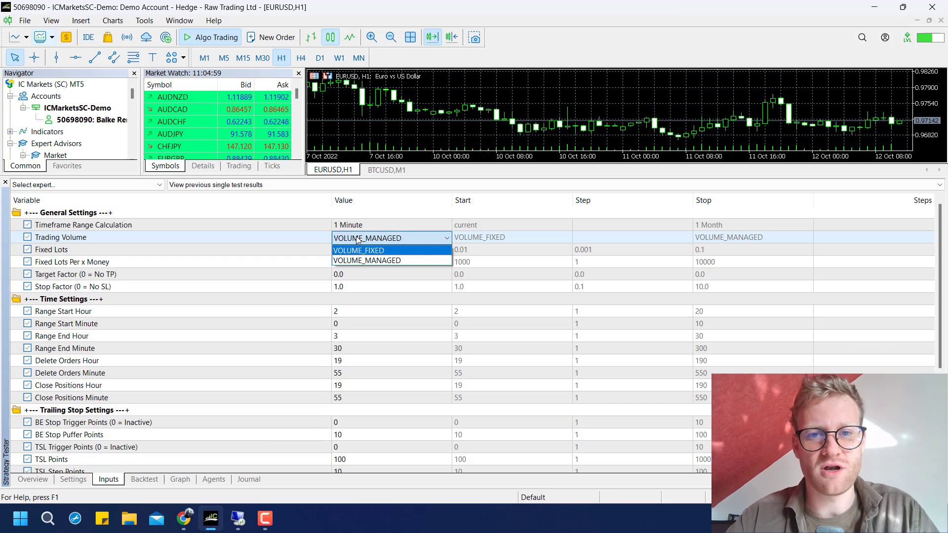
{"action": "left_click", "coordinate": [357, 239]}
{"action": "left_click", "coordinate": [358, 262]}
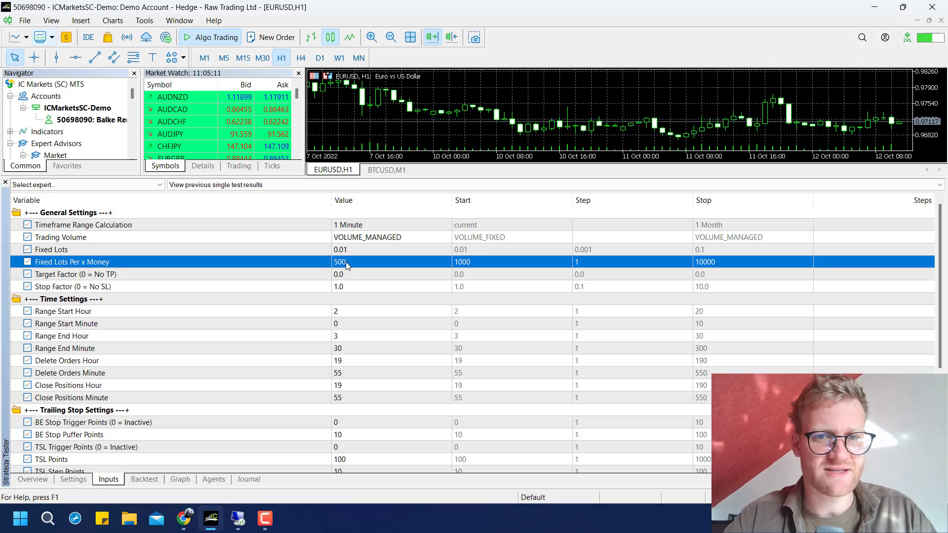
{"action": "double_click", "coordinate": [346, 263]}
{"action": "double_click", "coordinate": [351, 250]}
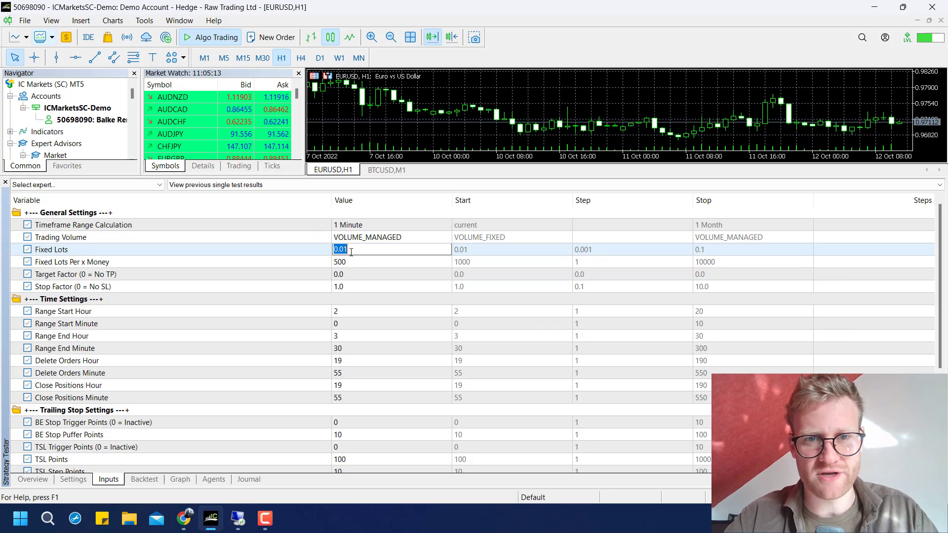
{"action": "left_click", "coordinate": [351, 263]}
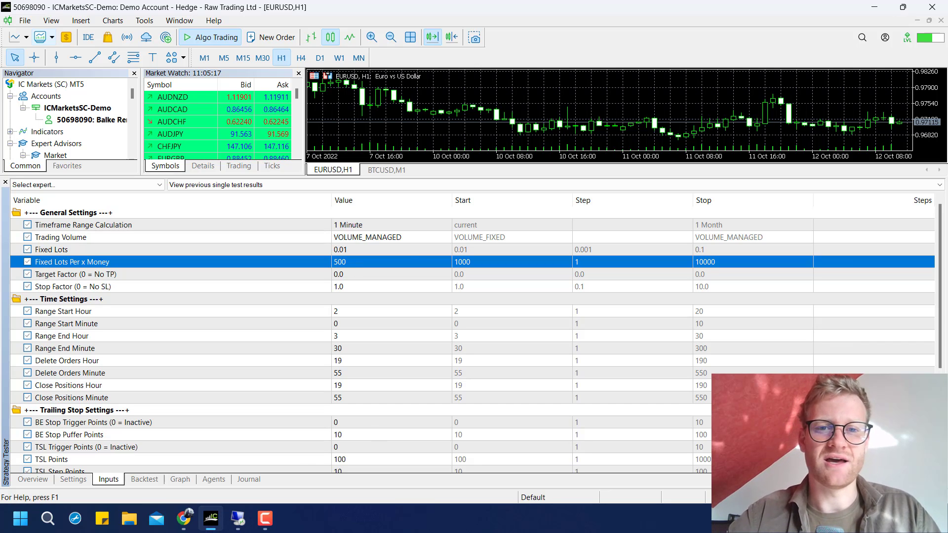
Step: Inspect the Target Factor 0.0 and Stop Factor 1.0 rows
{"action": "left_click", "coordinate": [328, 274]}
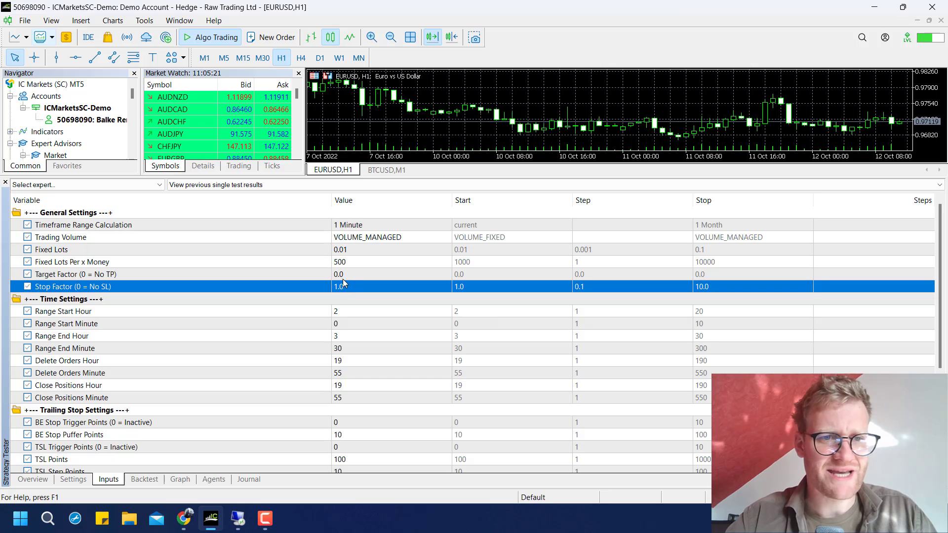
{"action": "left_click", "coordinate": [345, 278]}
{"action": "left_click", "coordinate": [367, 289]}
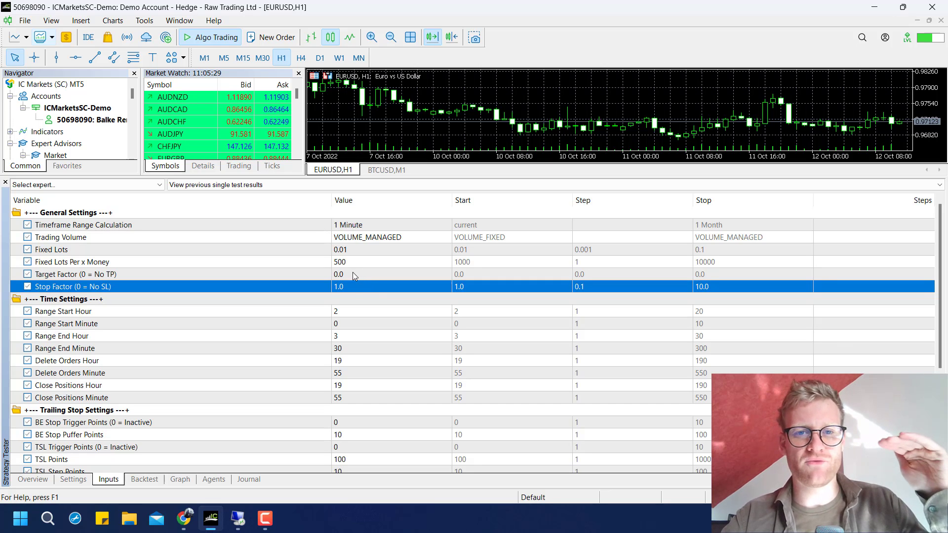
{"action": "left_click", "coordinate": [353, 275]}
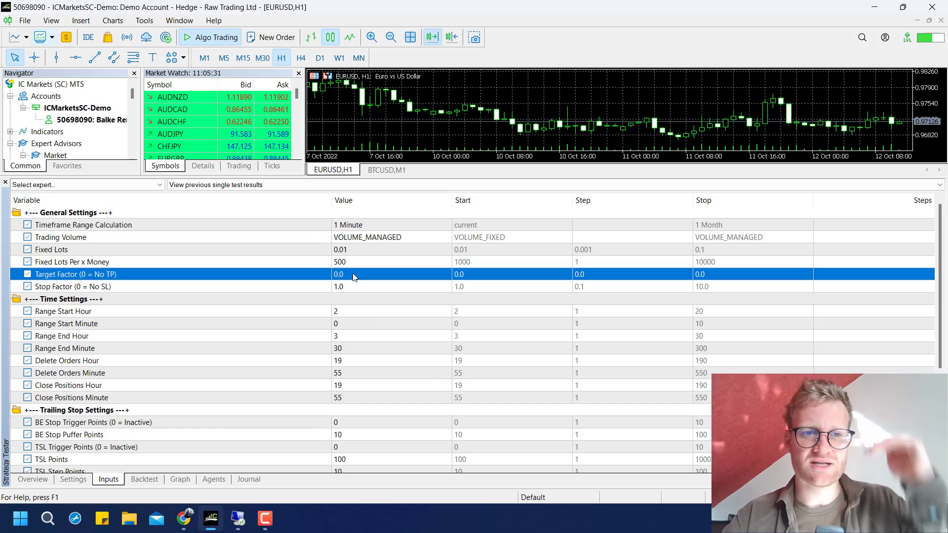
{"action": "left_click", "coordinate": [358, 286]}
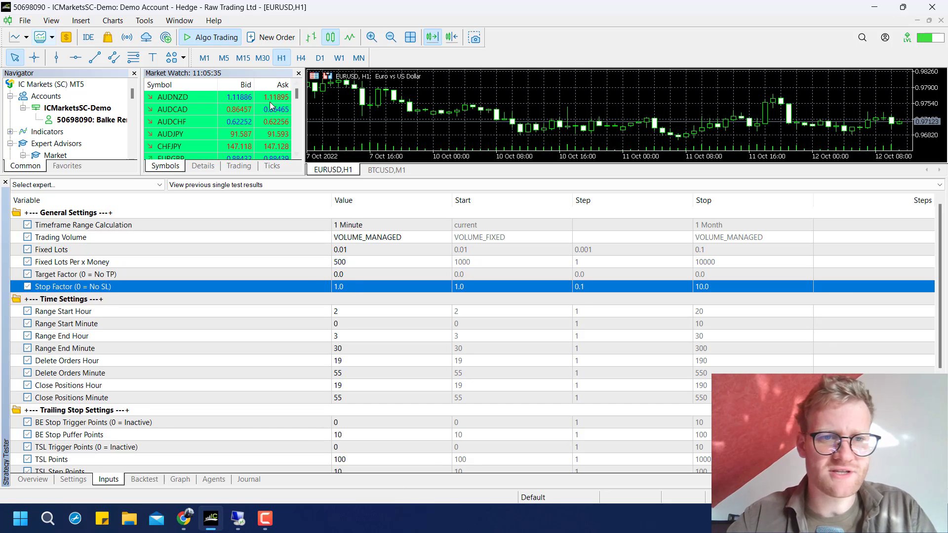
{"action": "left_click", "coordinate": [353, 275]}
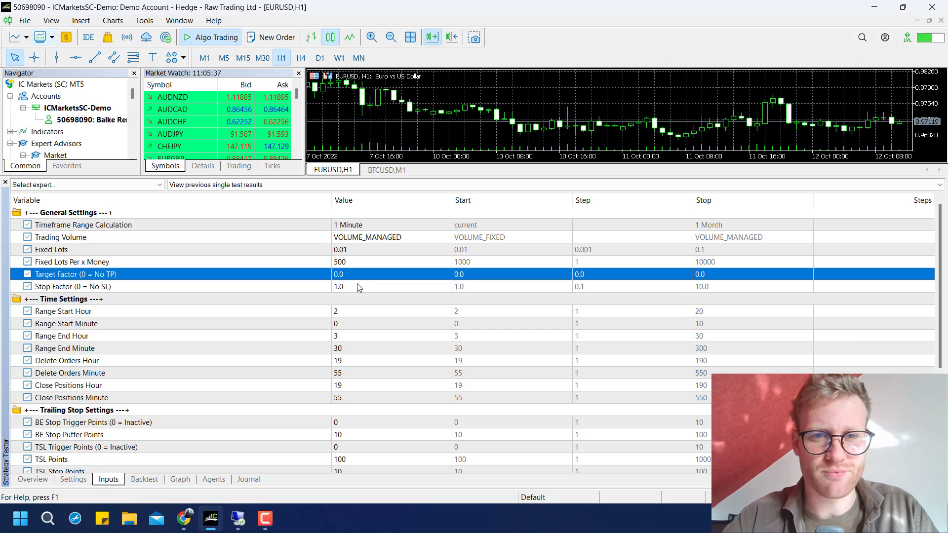
{"action": "left_click", "coordinate": [358, 288]}
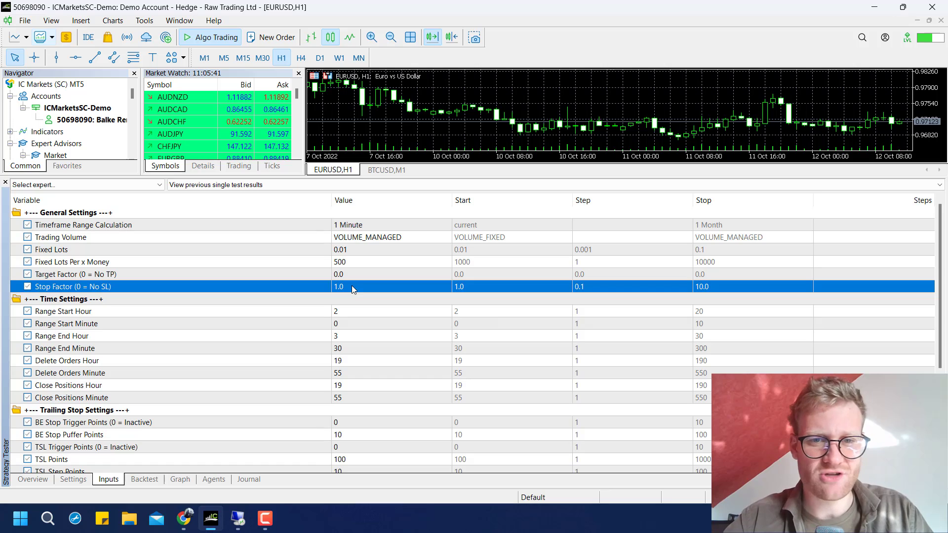
{"action": "left_click", "coordinate": [346, 309]}
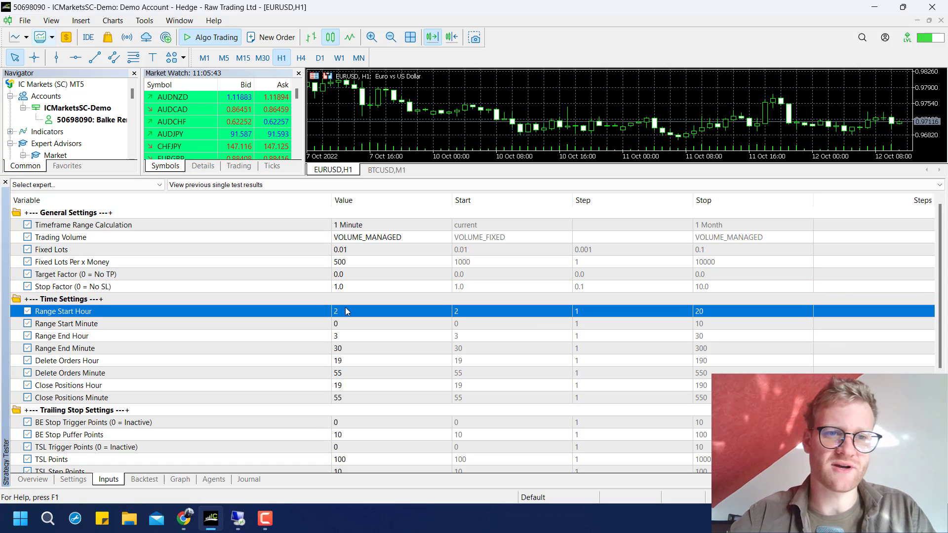
{"action": "left_click", "coordinate": [335, 326]}
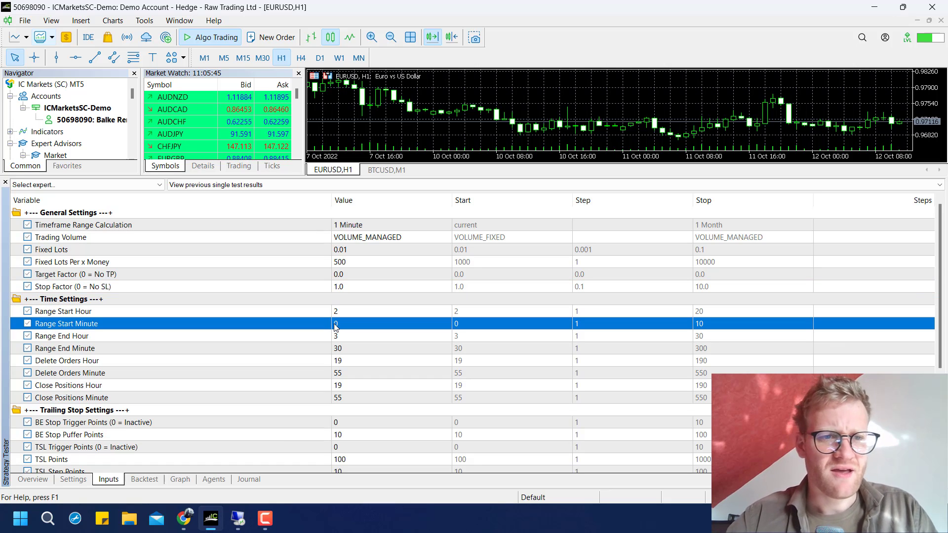
{"action": "key", "text": "Down"}
{"action": "key", "text": "Down"}
{"action": "key", "text": "Down"}
{"action": "key", "text": "Down"}
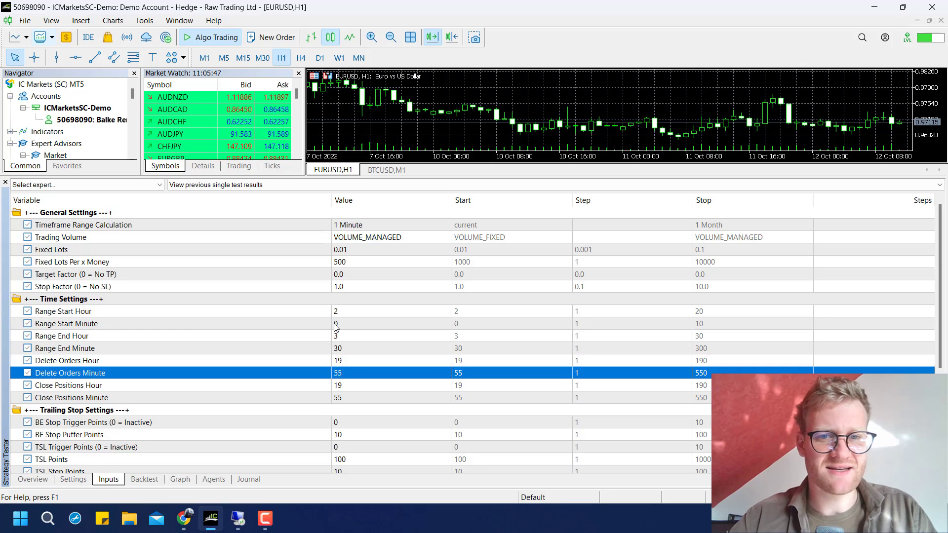
{"action": "key", "text": "Up"}
{"action": "key", "text": "Up"}
{"action": "key", "text": "Up"}
{"action": "key", "text": "Up"}
{"action": "key", "text": "Up"}
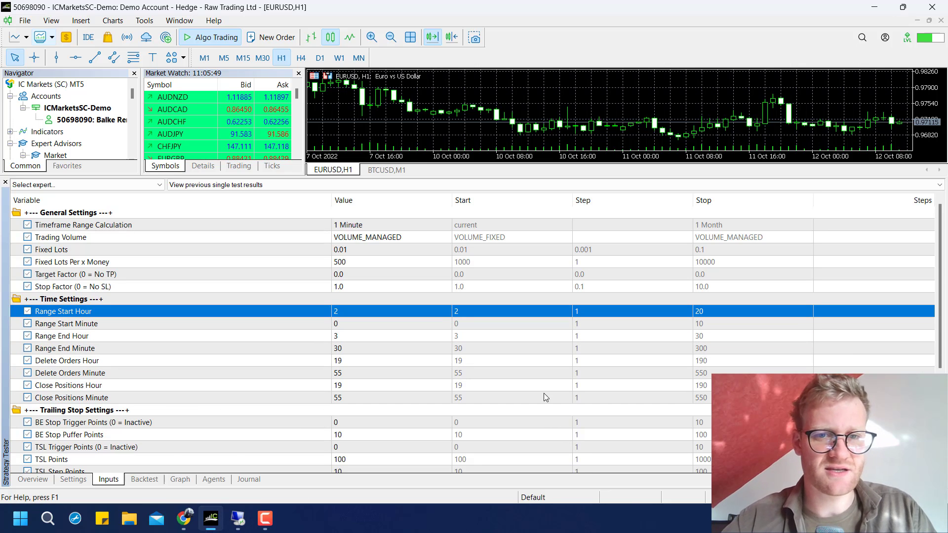
{"action": "left_click", "coordinate": [324, 398]}
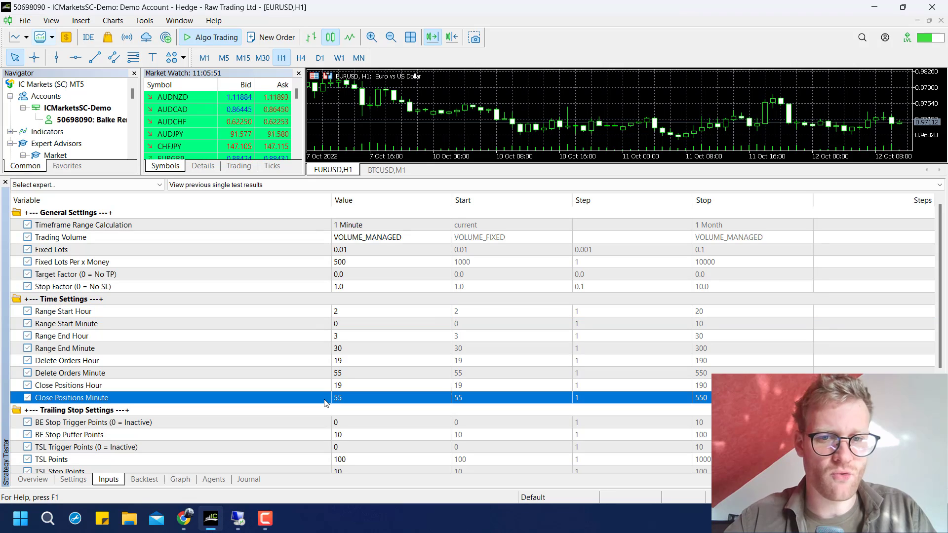
{"action": "left_click", "coordinate": [251, 365]}
{"action": "key", "text": "Down"}
{"action": "key", "text": "Down"}
{"action": "key", "text": "Down"}
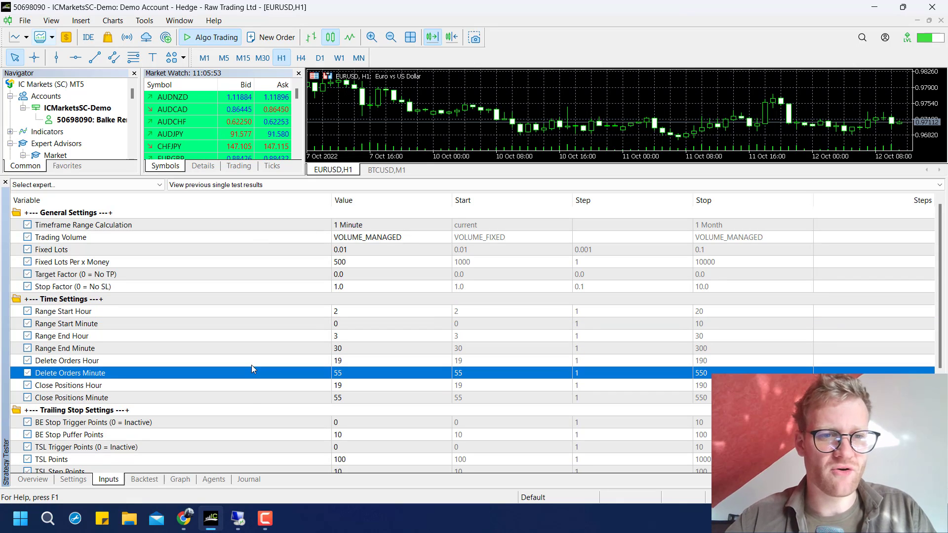
{"action": "key", "text": "Up"}
{"action": "key", "text": "Down"}
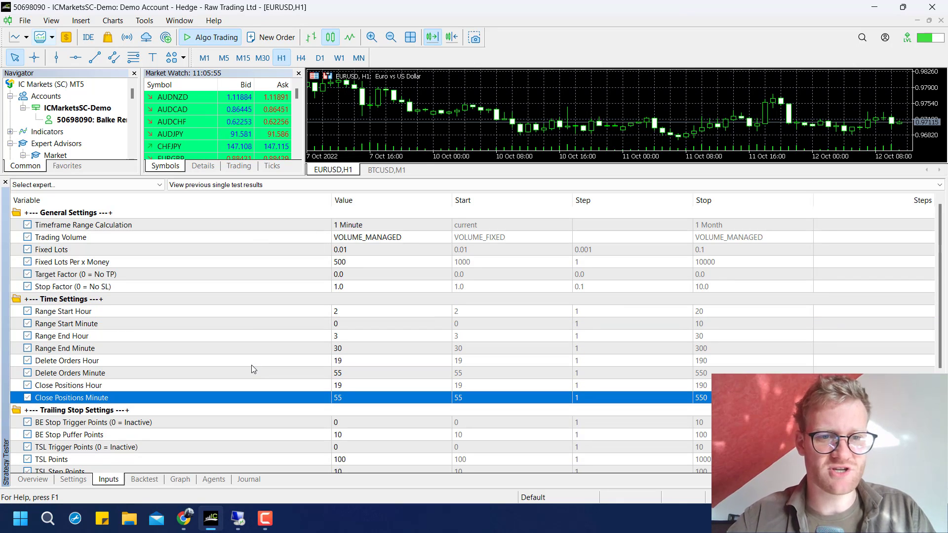
{"action": "scroll", "coordinate": [250, 365], "scroll_direction": "down", "scroll_amount": 4}
{"action": "left_click", "coordinate": [285, 265]}
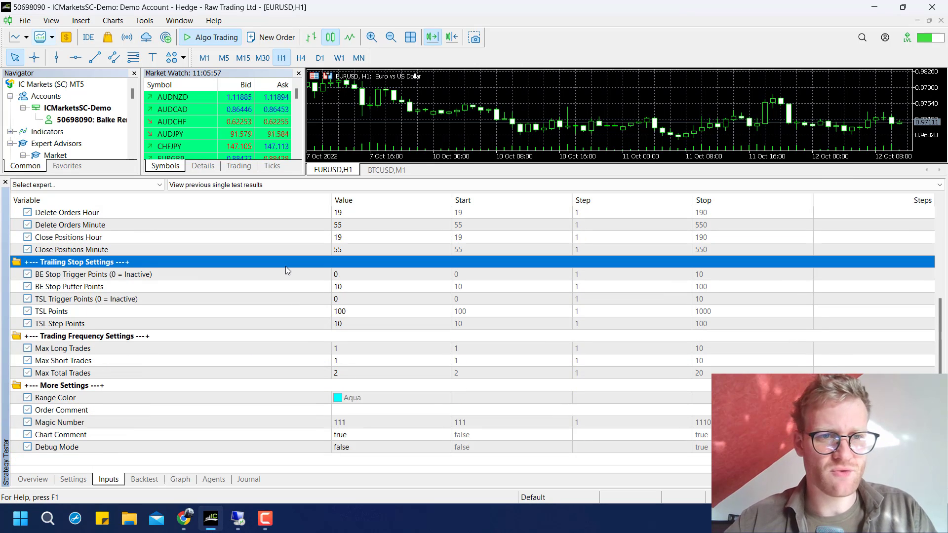
{"action": "key", "text": "Down"}
{"action": "key", "text": "Down"}
{"action": "key", "text": "Down"}
{"action": "key", "text": "Down"}
{"action": "key", "text": "Down"}
{"action": "key", "text": "Up"}
{"action": "key", "text": "Up"}
{"action": "key", "text": "Up"}
{"action": "key", "text": "Up"}
{"action": "key", "text": "Up"}
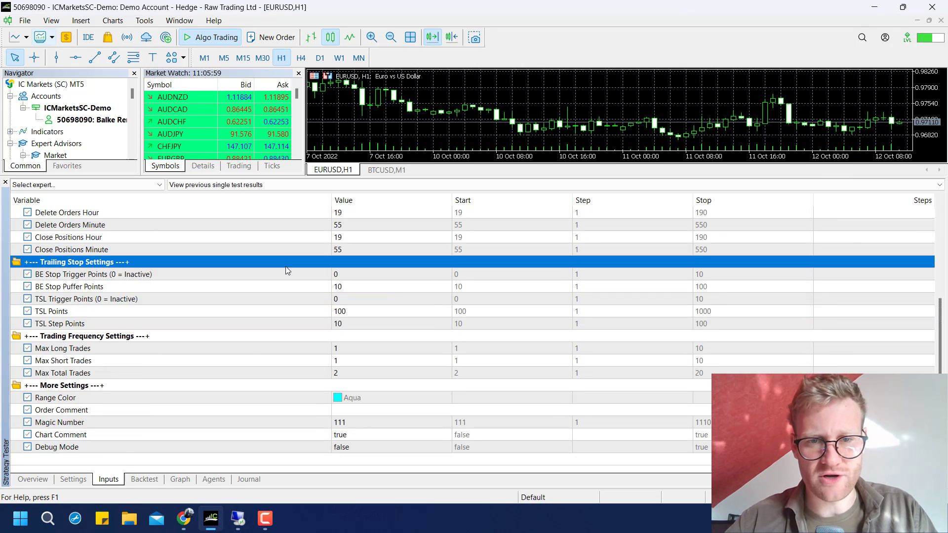
{"action": "key", "text": "Down"}
{"action": "key", "text": "Down"}
{"action": "key", "text": "Down"}
{"action": "key", "text": "Down"}
{"action": "key", "text": "Down"}
{"action": "key", "text": "Up"}
{"action": "key", "text": "Up"}
{"action": "key", "text": "Up"}
{"action": "key", "text": "Up"}
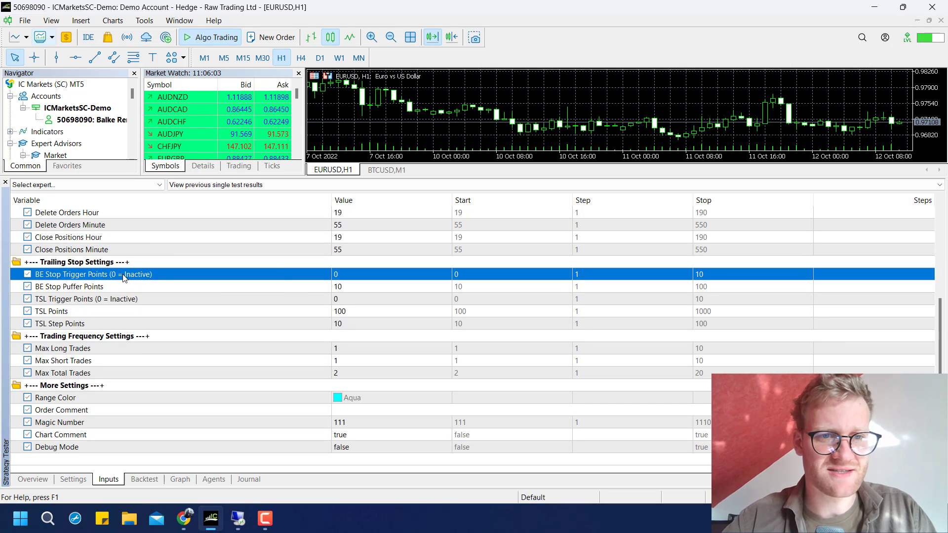
{"action": "left_click", "coordinate": [141, 351]}
{"action": "left_click", "coordinate": [151, 375]}
{"action": "key", "text": "Up"}
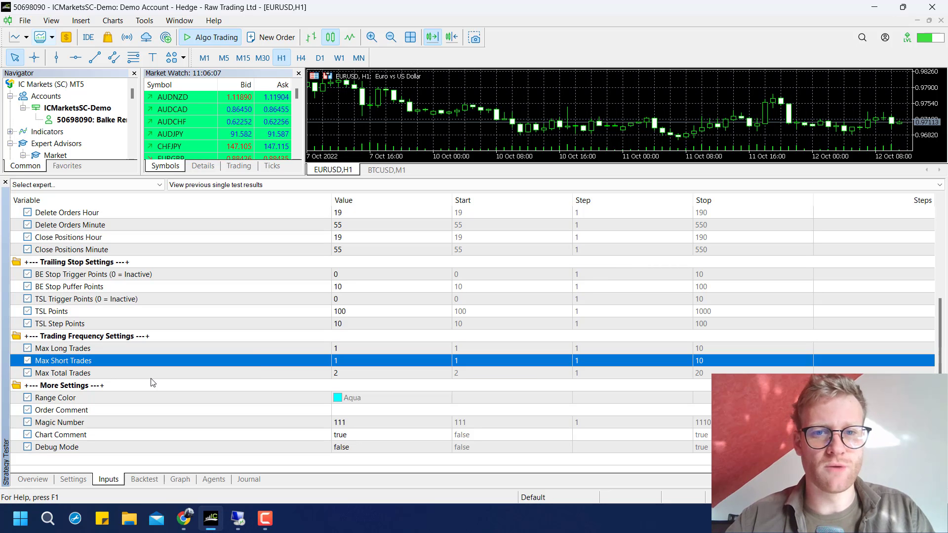
{"action": "key", "text": "Up"}
{"action": "key", "text": "Down"}
{"action": "key", "text": "Down"}
{"action": "key", "text": "Up"}
{"action": "key", "text": "Up"}
{"action": "key", "text": "Down"}
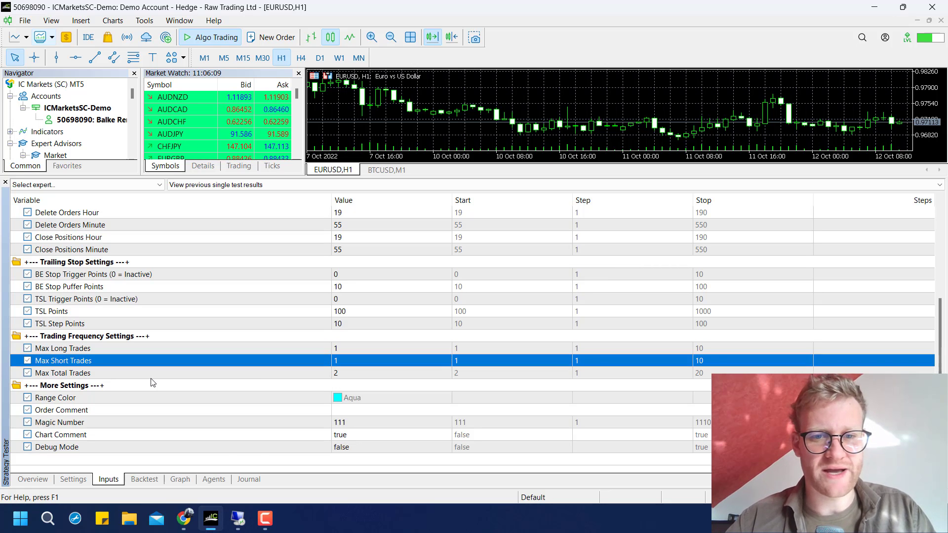
{"action": "key", "text": "Down"}
{"action": "key", "text": "Down"}
{"action": "key", "text": "Down"}
{"action": "scroll", "coordinate": [337, 279], "scroll_direction": "up", "scroll_amount": 4}
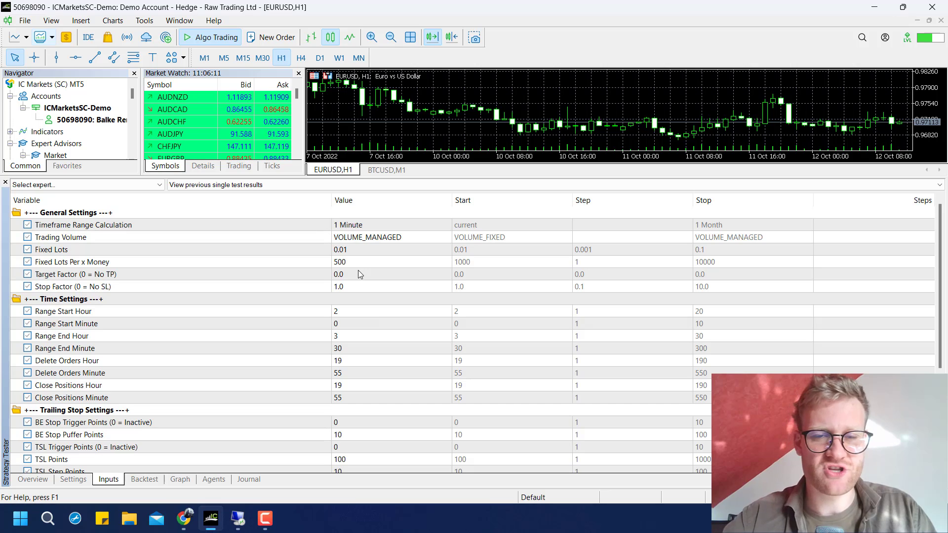
{"action": "scroll", "coordinate": [326, 363], "scroll_direction": "down", "scroll_amount": 4}
Step: Return to the tester's Settings tab and launch the visual backtest with Start
{"action": "scroll", "coordinate": [326, 362], "scroll_direction": "up", "scroll_amount": 4}
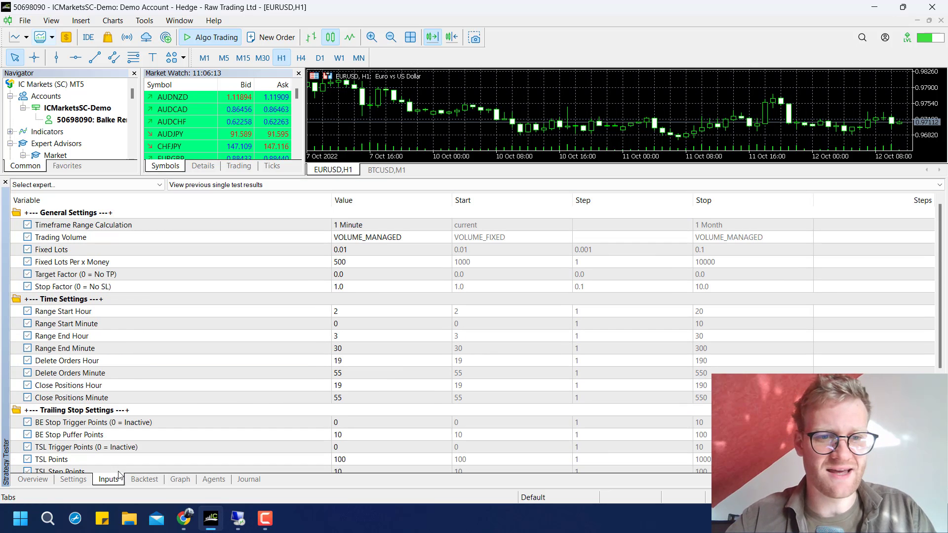
{"action": "left_click", "coordinate": [72, 480]}
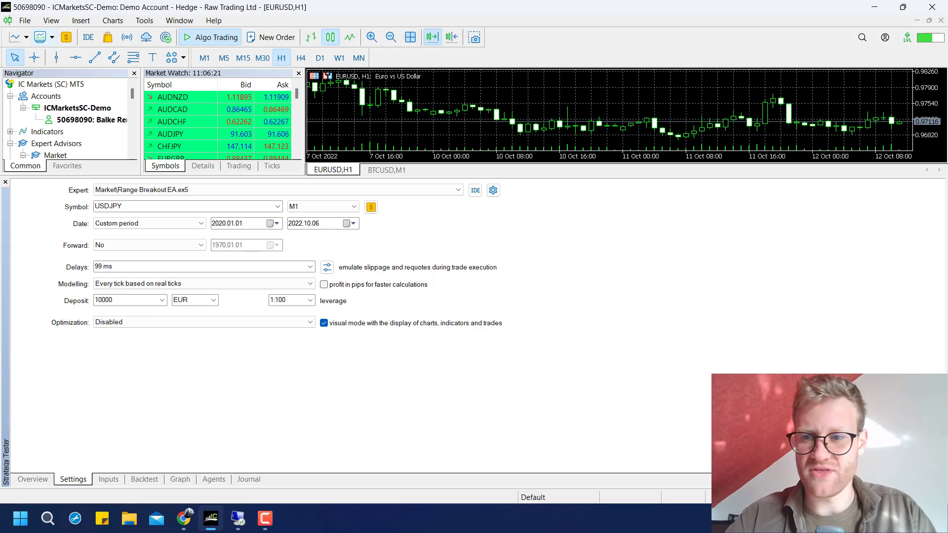
{"action": "left_click", "coordinate": [918, 462]}
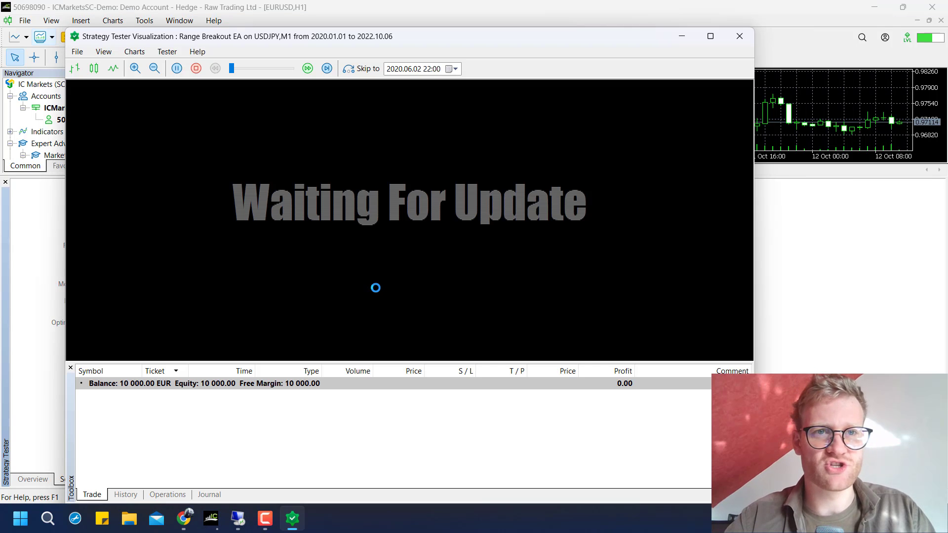
Step: Maximize the visualization window and raise playback speed to near maximum
{"action": "double_click", "coordinate": [299, 36]}
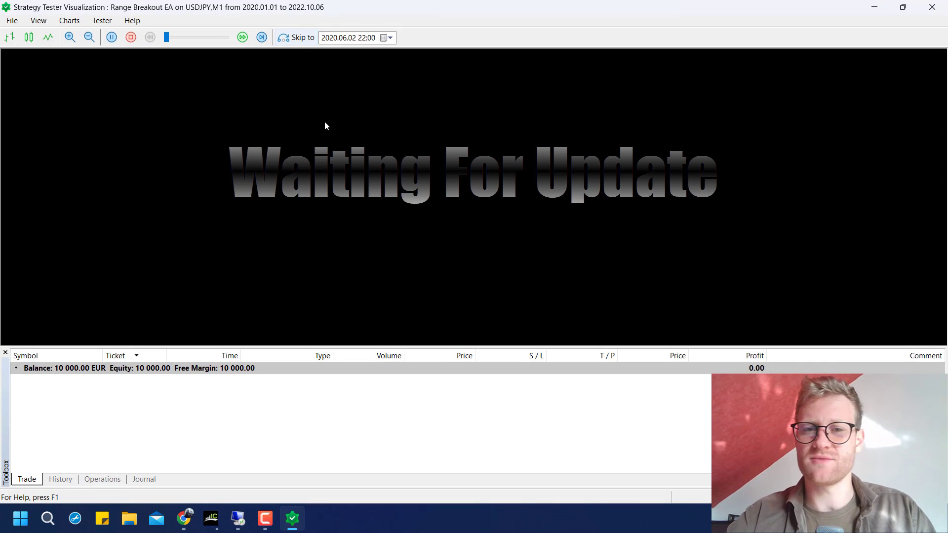
{"action": "left_click_drag", "start_coordinate": [166, 38], "coordinate": [225, 42]}
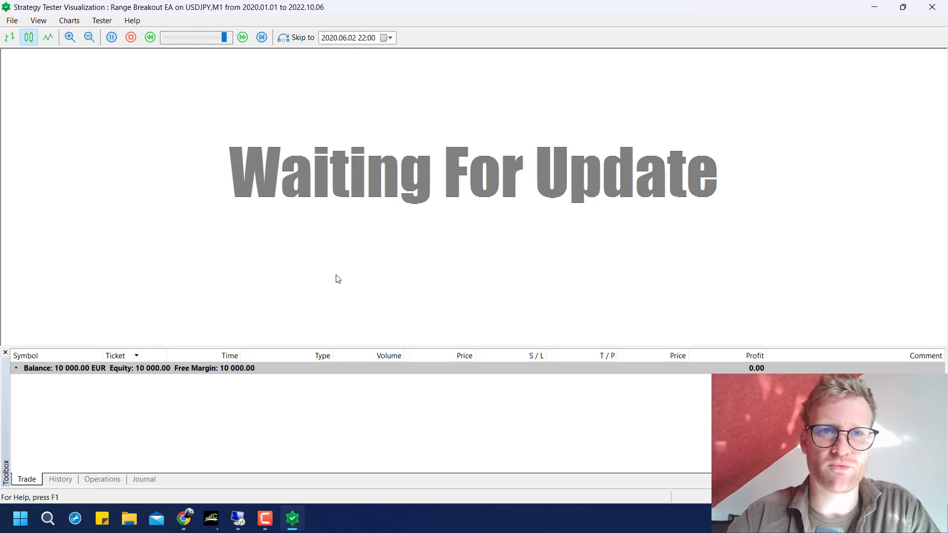
{"action": "left_click", "coordinate": [216, 43]}
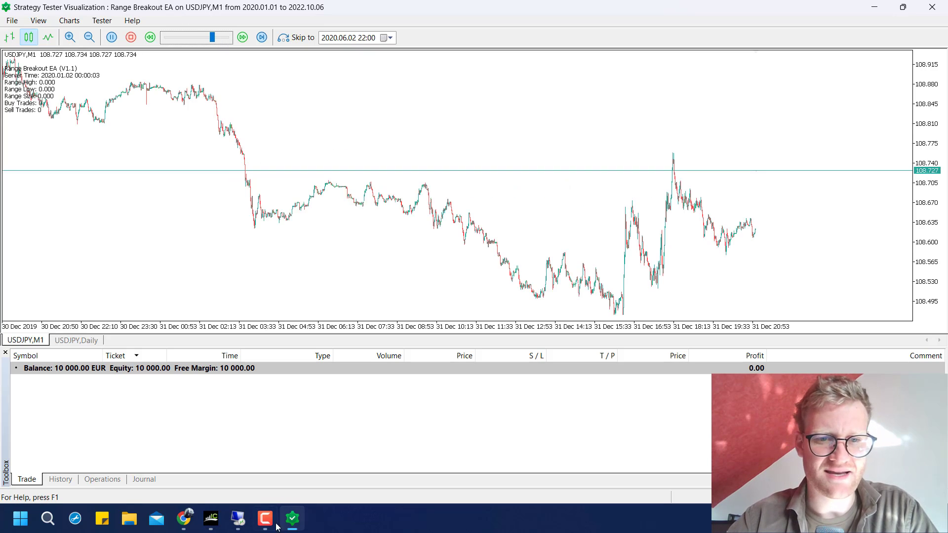
Step: Drop playback to minimum speed and zoom and scroll the chart to the cyan 2 Jan range box
{"action": "left_click", "coordinate": [220, 45]}
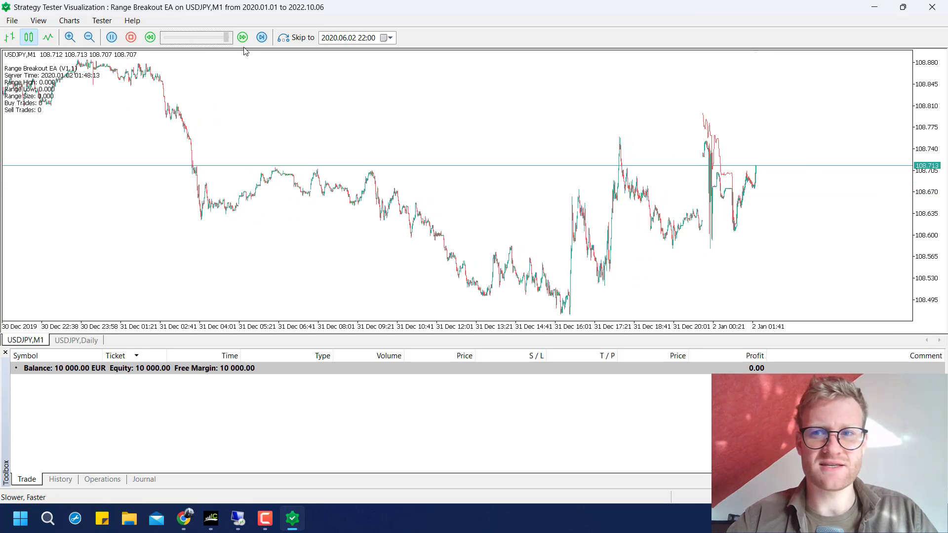
{"action": "left_click", "coordinate": [173, 42]}
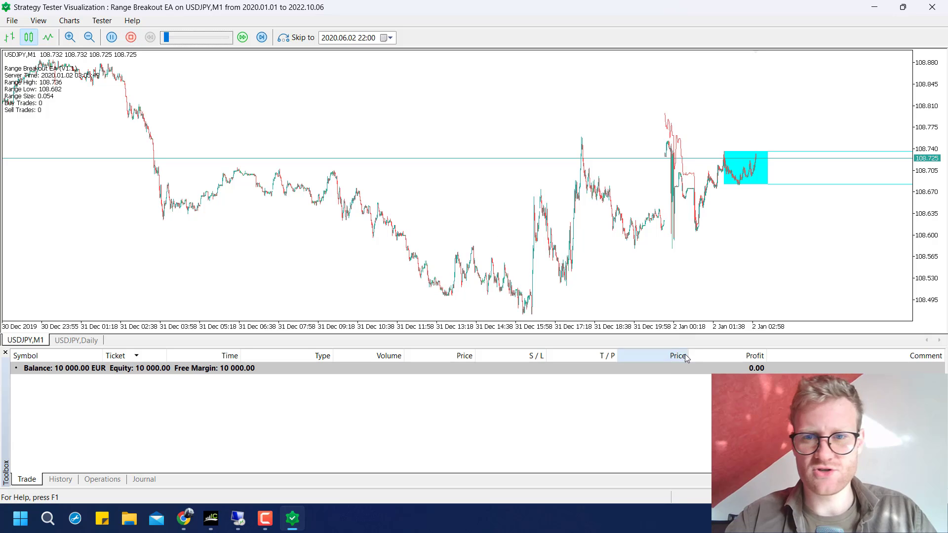
{"action": "left_click_drag", "start_coordinate": [685, 335], "coordinate": [698, 333]}
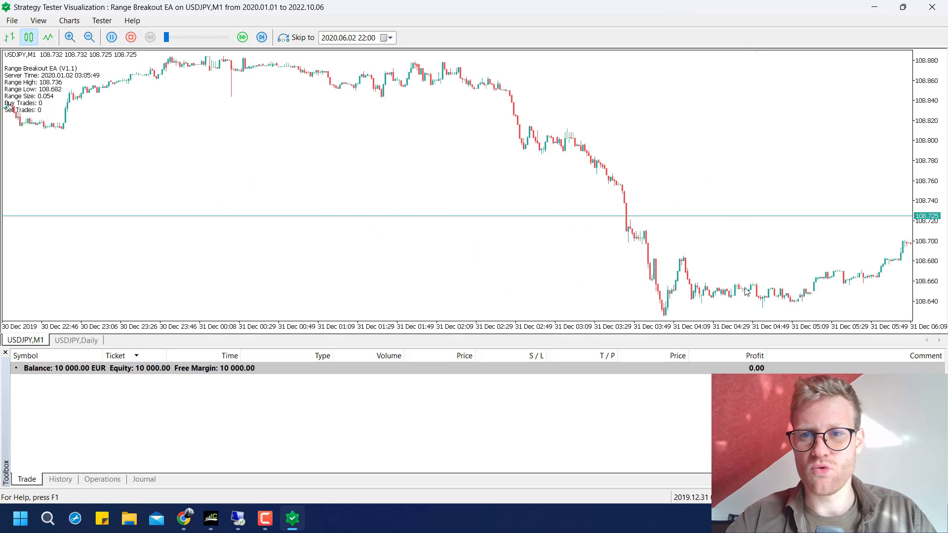
{"action": "left_click_drag", "start_coordinate": [815, 210], "coordinate": [285, 215]}
{"action": "left_click_drag", "start_coordinate": [605, 251], "coordinate": [46, 264]}
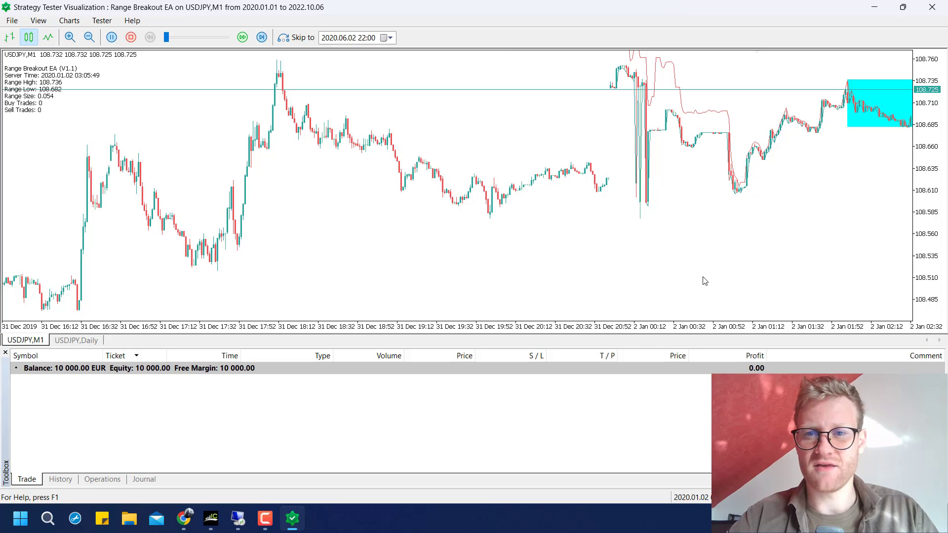
{"action": "left_click_drag", "start_coordinate": [316, 256], "coordinate": [96, 242]}
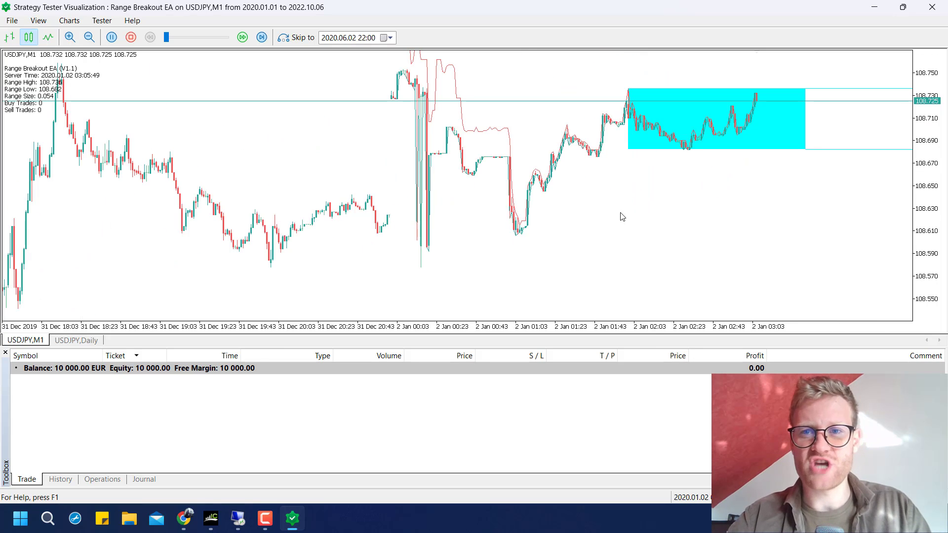
Step: Toggle the crosshair on and off, then return to the main terminal
{"action": "middle_click", "coordinate": [673, 211]}
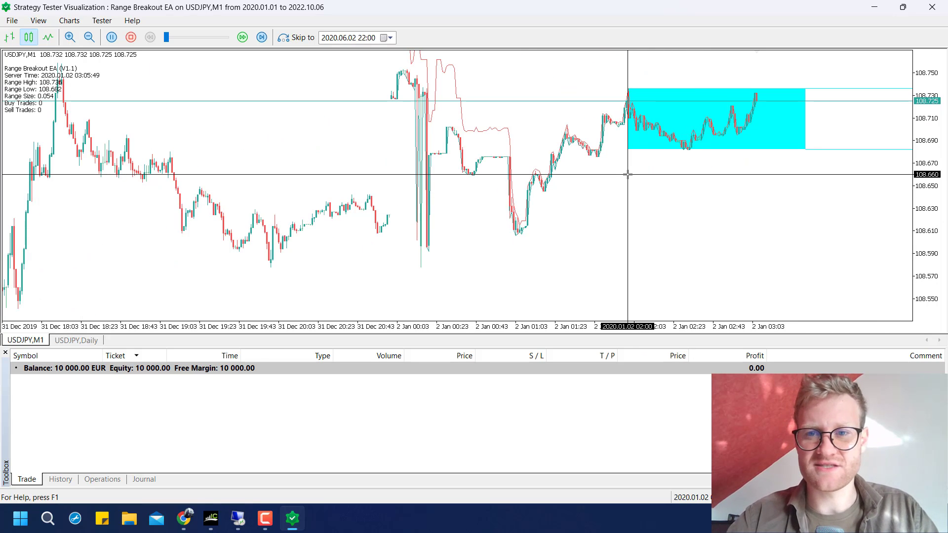
{"action": "middle_click", "coordinate": [605, 193]}
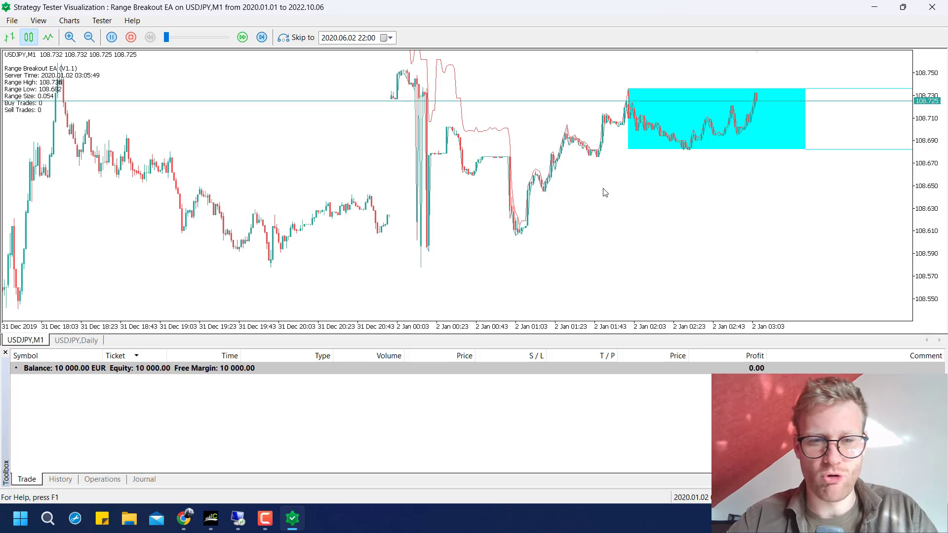
{"action": "left_click", "coordinate": [210, 521]}
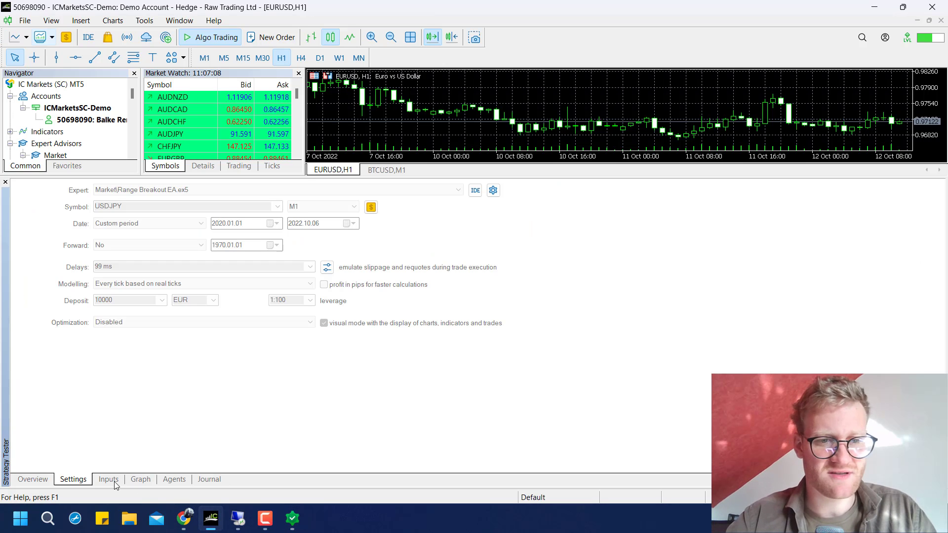
Step: Review the 2:00–3:30 range inputs, then read the range end time on the backtest chart's crosshair
{"action": "left_click", "coordinate": [115, 484]}
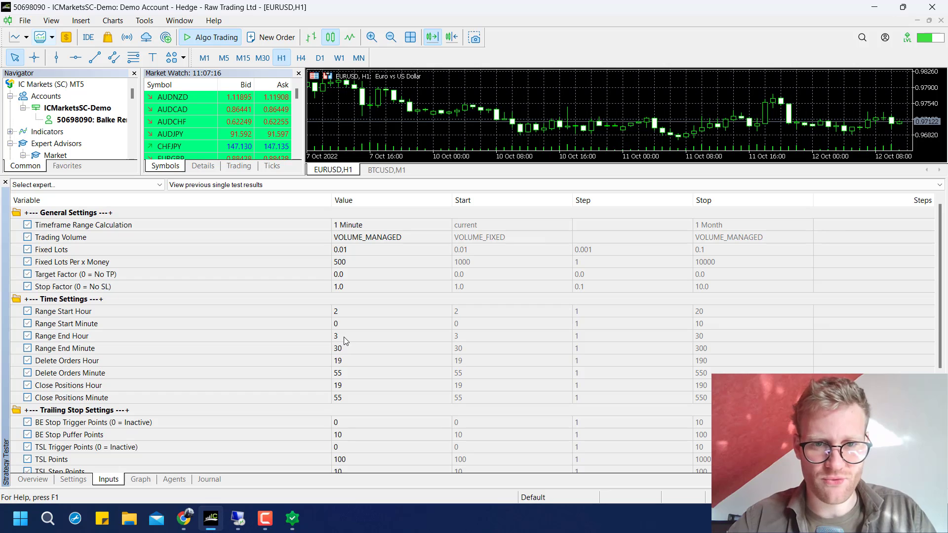
{"action": "mouse_move", "coordinate": [240, 529]}
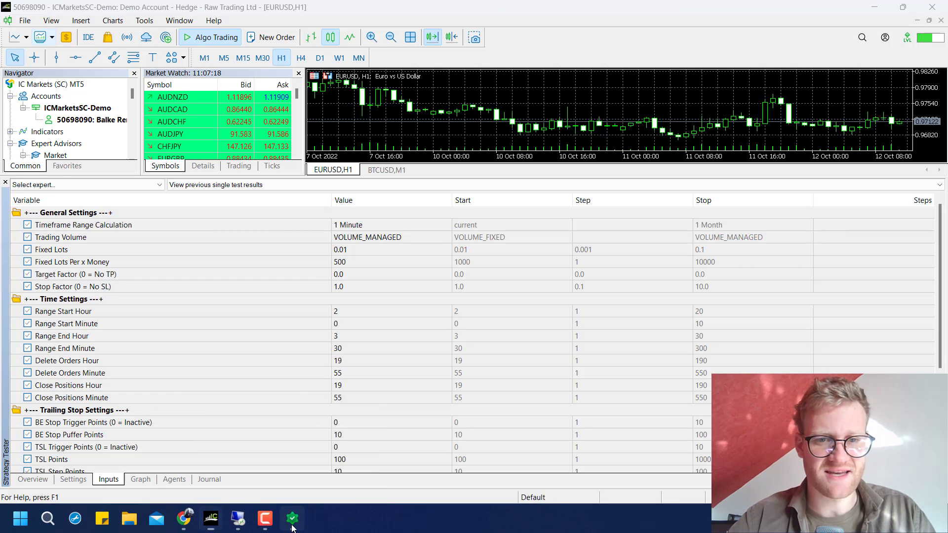
{"action": "left_click", "coordinate": [292, 518]}
{"action": "middle_click", "coordinate": [787, 177]}
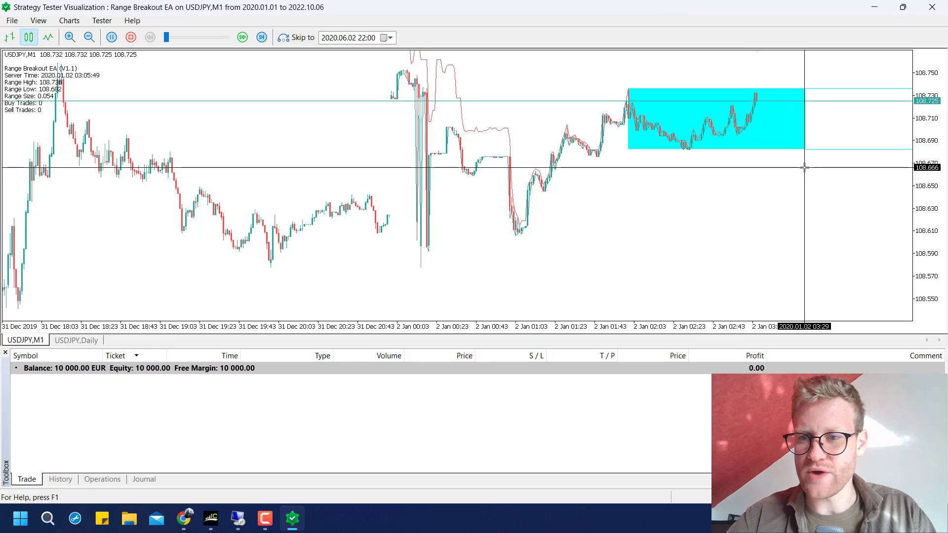
Step: Speed up playback and inspect the pending sell stop (ticket 3) and buy stop (ticket 2)
{"action": "left_click", "coordinate": [805, 168]}
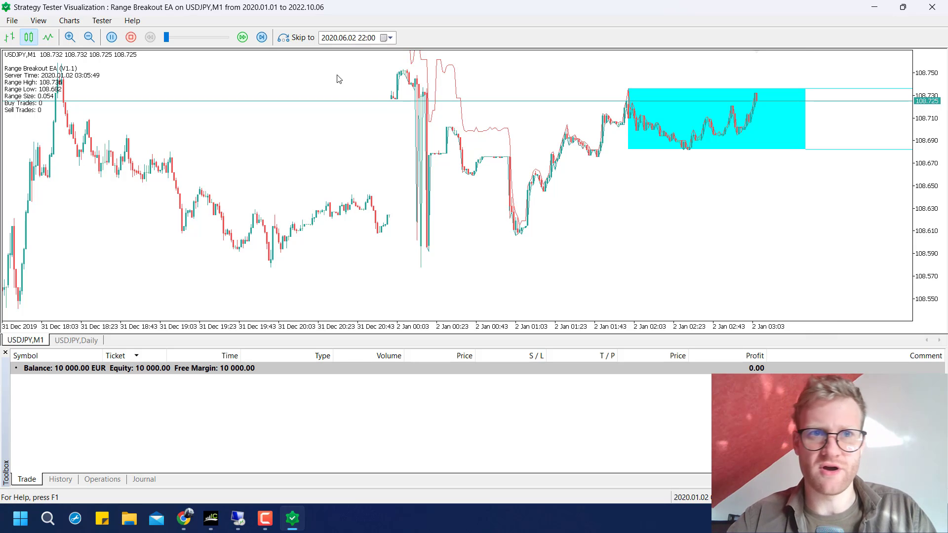
{"action": "left_click", "coordinate": [170, 39]}
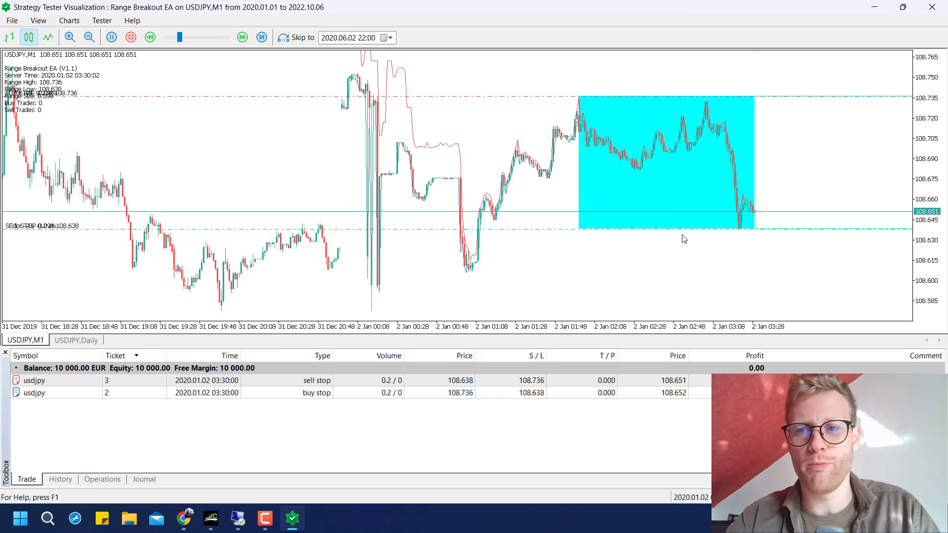
{"action": "left_click", "coordinate": [196, 39]}
{"action": "left_click", "coordinate": [196, 39]}
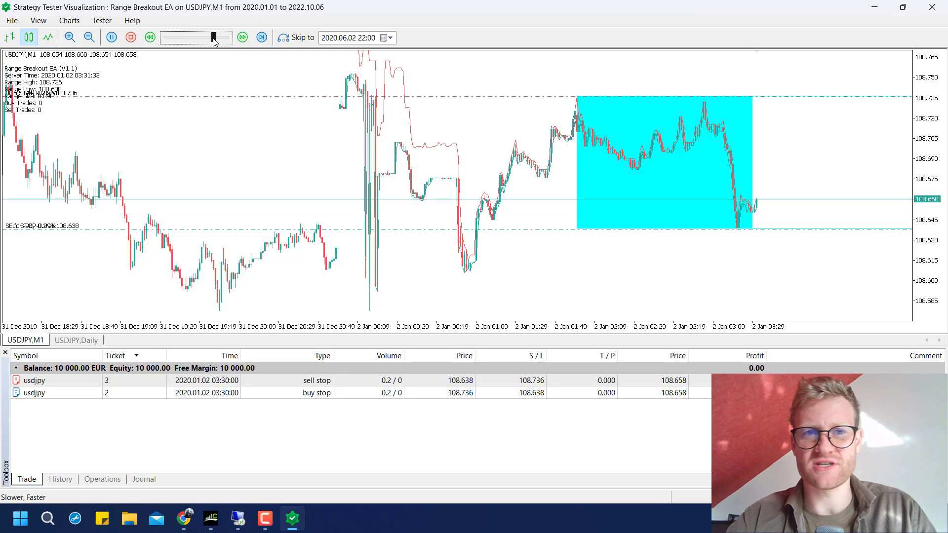
{"action": "left_click", "coordinate": [209, 381]}
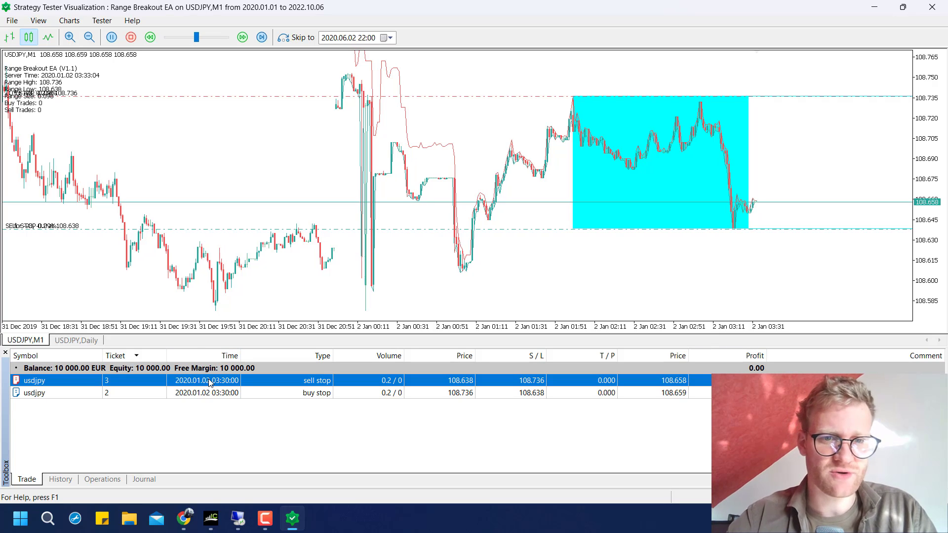
{"action": "left_click", "coordinate": [232, 393]}
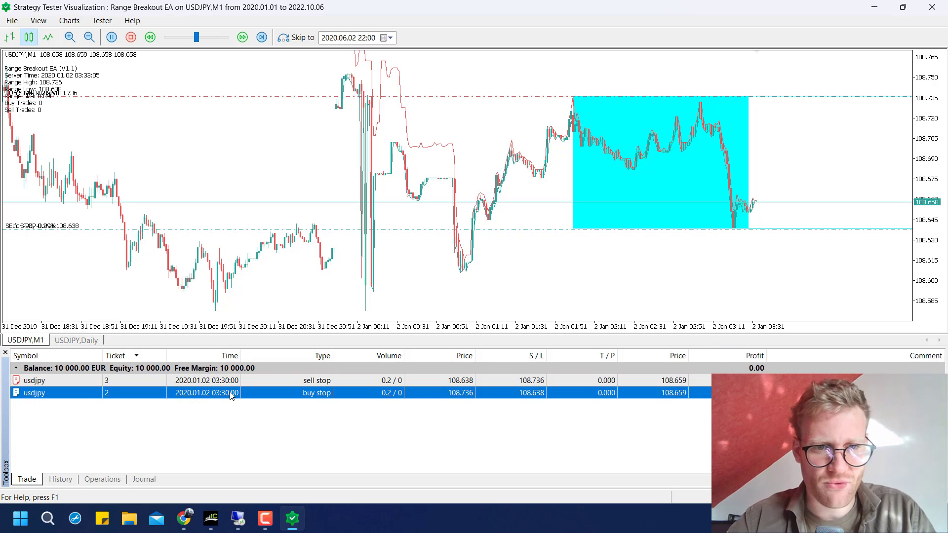
{"action": "left_click", "coordinate": [276, 380]}
Step: Zoom and rescale the chart, then run at maximum speed until the 108.736 buy stop fills
{"action": "left_click", "coordinate": [723, 330]}
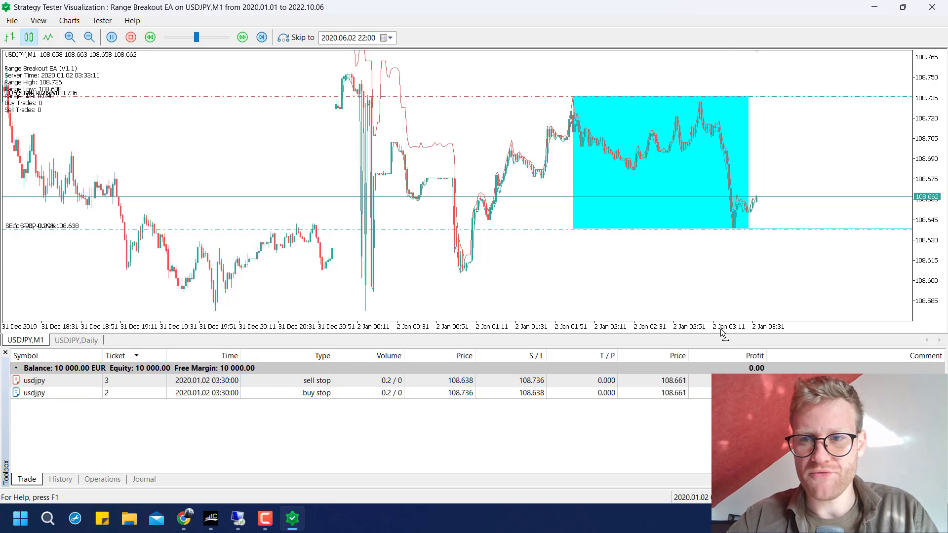
{"action": "key", "text": "plus"}
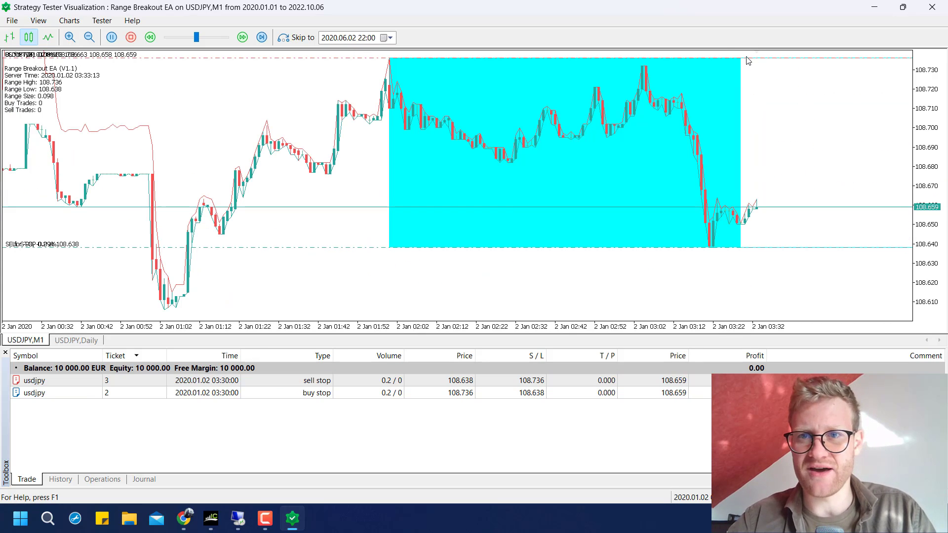
{"action": "mouse_move", "coordinate": [745, 59]}
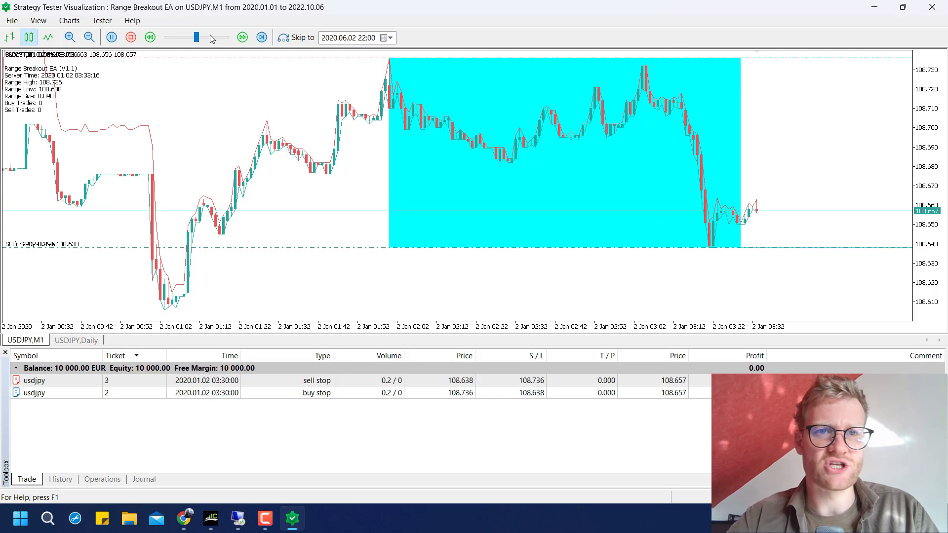
{"action": "left_click_drag", "start_coordinate": [940, 202], "coordinate": [843, 175]}
{"action": "double_click", "coordinate": [938, 233]}
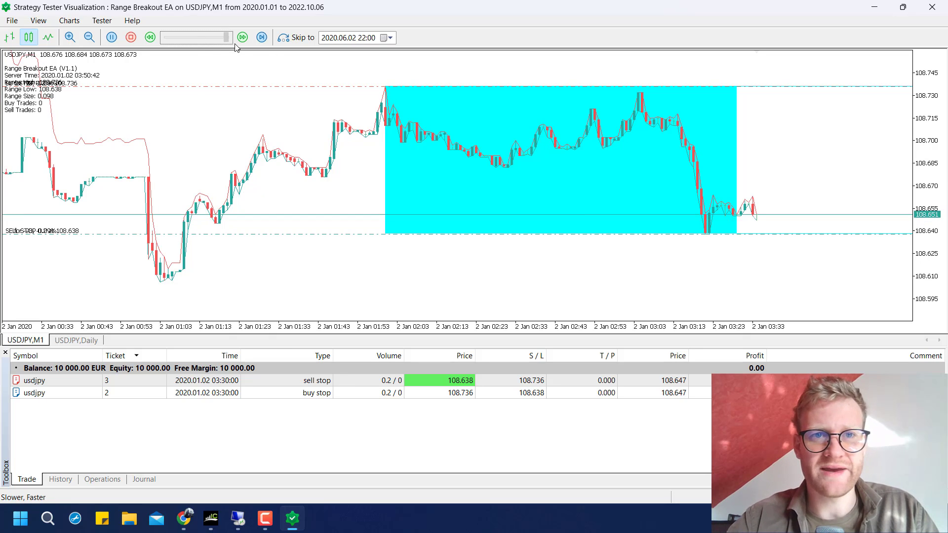
{"action": "left_click_drag", "start_coordinate": [198, 40], "coordinate": [226, 39]}
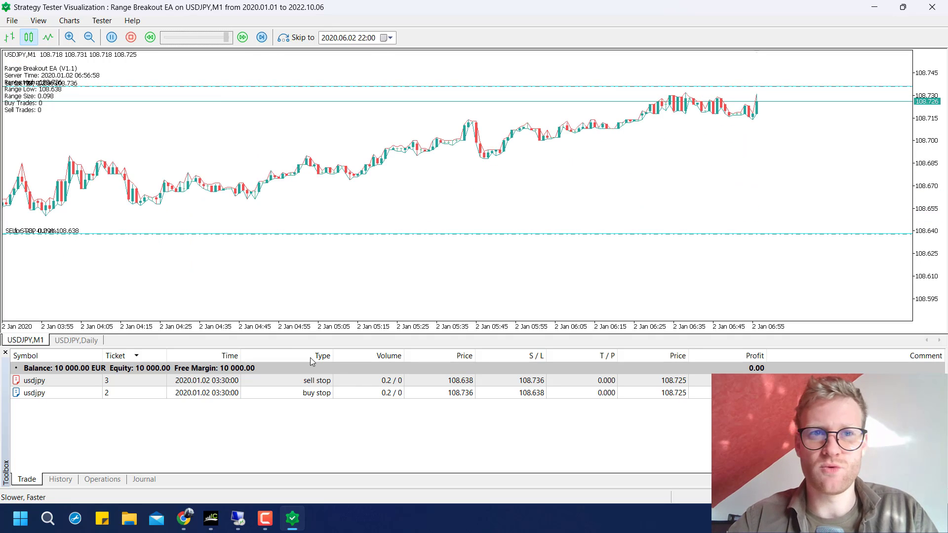
{"action": "key", "text": "minus"}
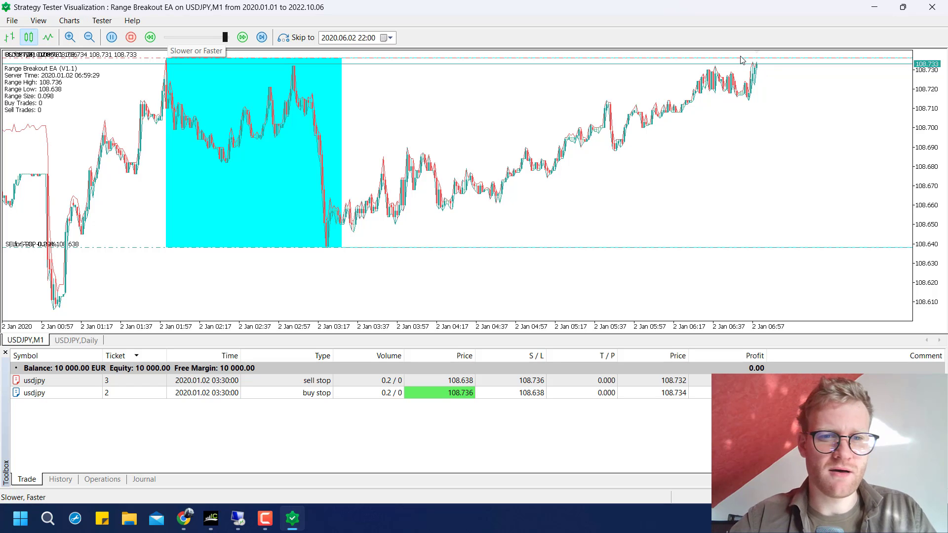
Step: Compress the time axis and run the test until both 2 Jan trades close at 9 997.72 EUR
{"action": "left_click", "coordinate": [215, 38]}
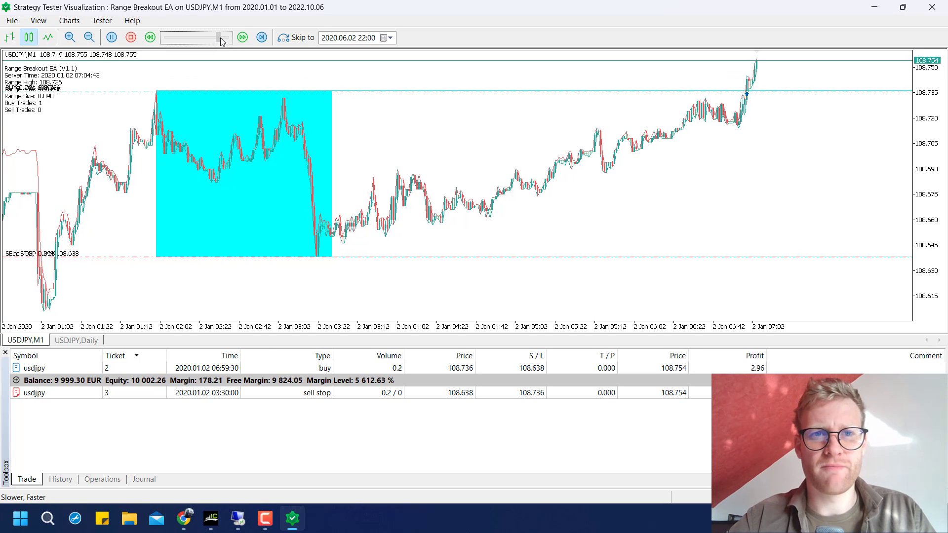
{"action": "left_click_drag", "start_coordinate": [213, 38], "coordinate": [226, 38]}
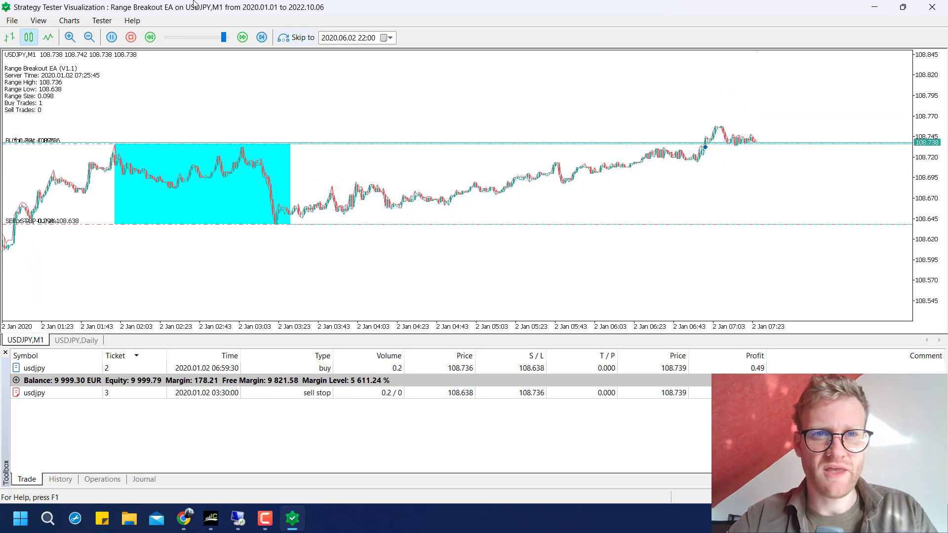
{"action": "left_click_drag", "start_coordinate": [224, 40], "coordinate": [174, 42]}
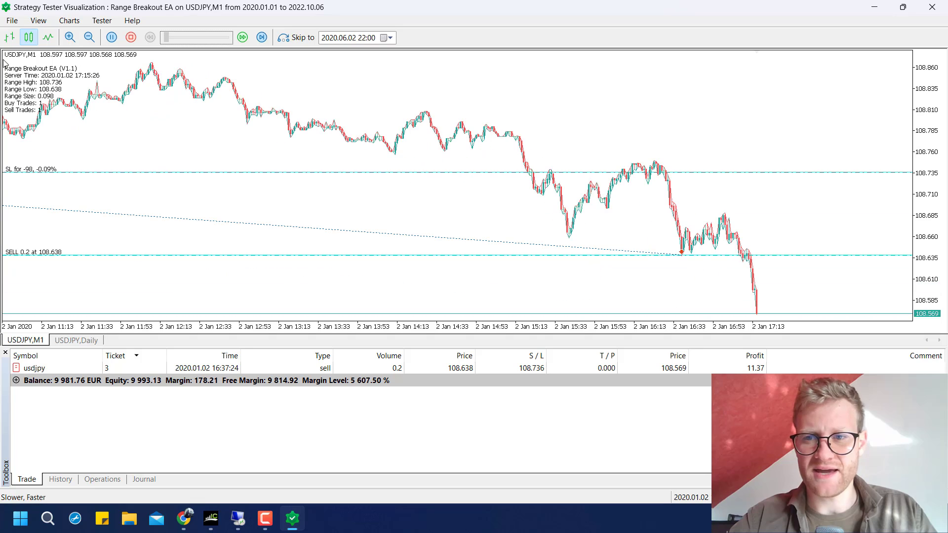
{"action": "left_click", "coordinate": [166, 38]}
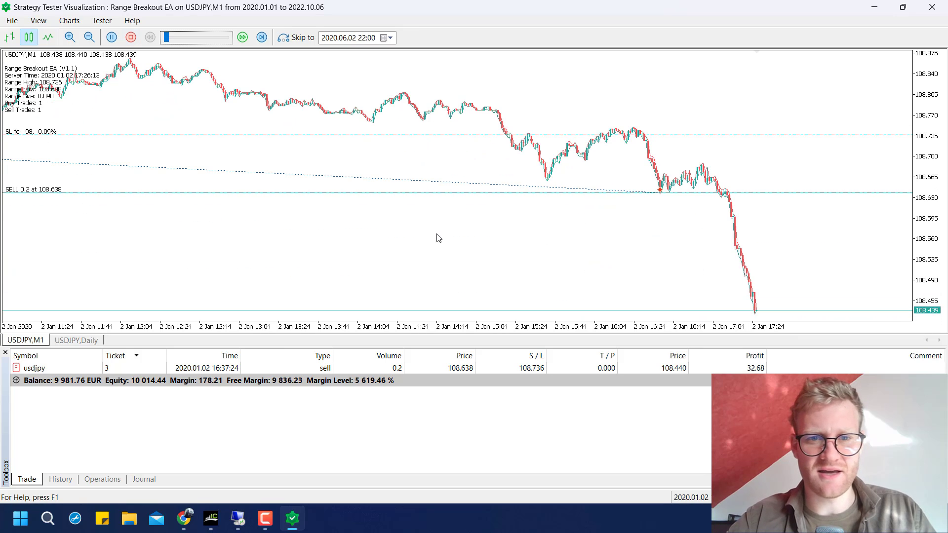
{"action": "left_click_drag", "start_coordinate": [458, 329], "coordinate": [427, 330]}
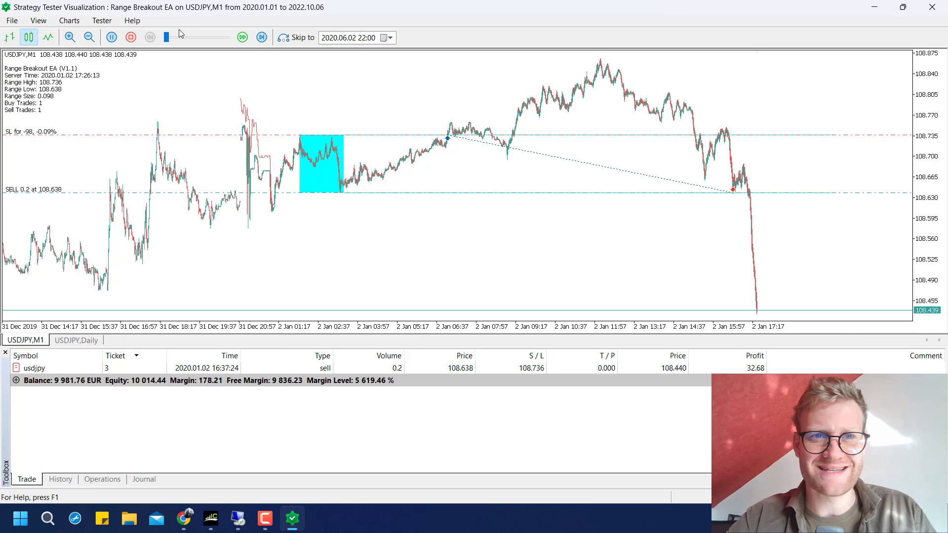
{"action": "left_click_drag", "start_coordinate": [168, 37], "coordinate": [227, 37]}
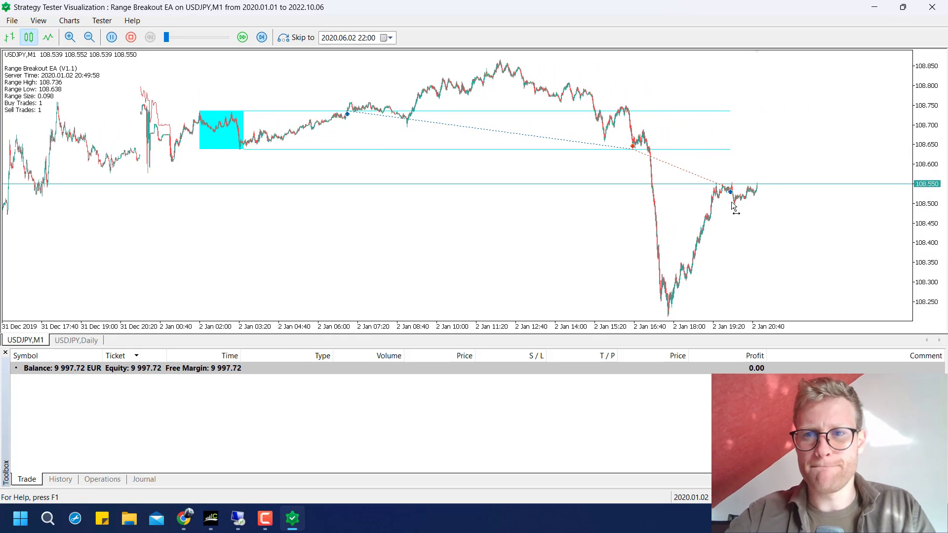
{"action": "middle_click", "coordinate": [732, 203]}
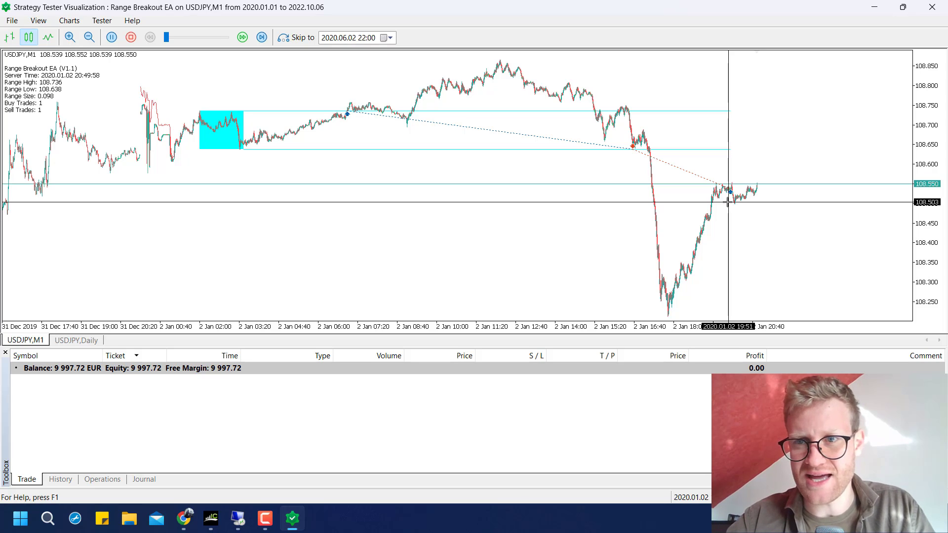
{"action": "left_click", "coordinate": [730, 147]}
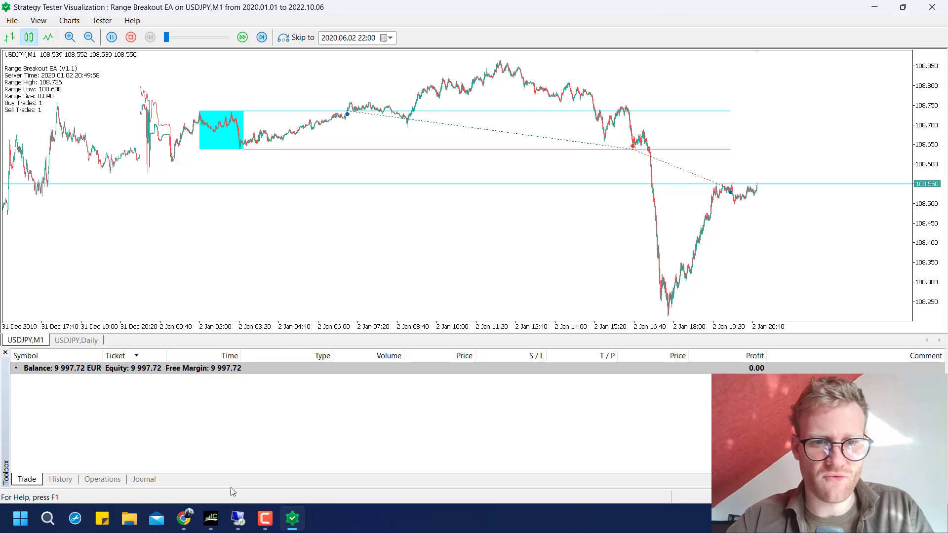
Step: Check the main terminal and remote session windows, then return to the Strategy Tester Visualization
{"action": "left_click", "coordinate": [212, 518]}
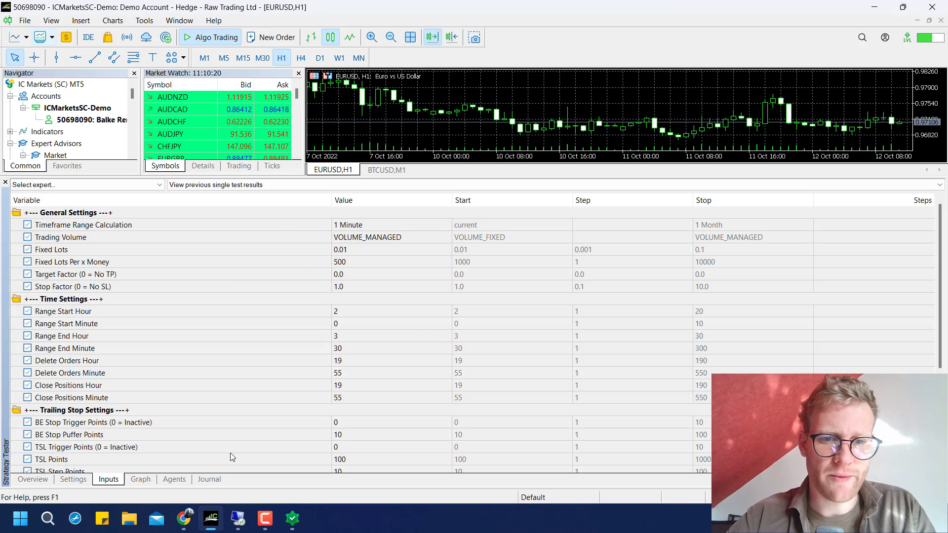
{"action": "left_click", "coordinate": [236, 518]}
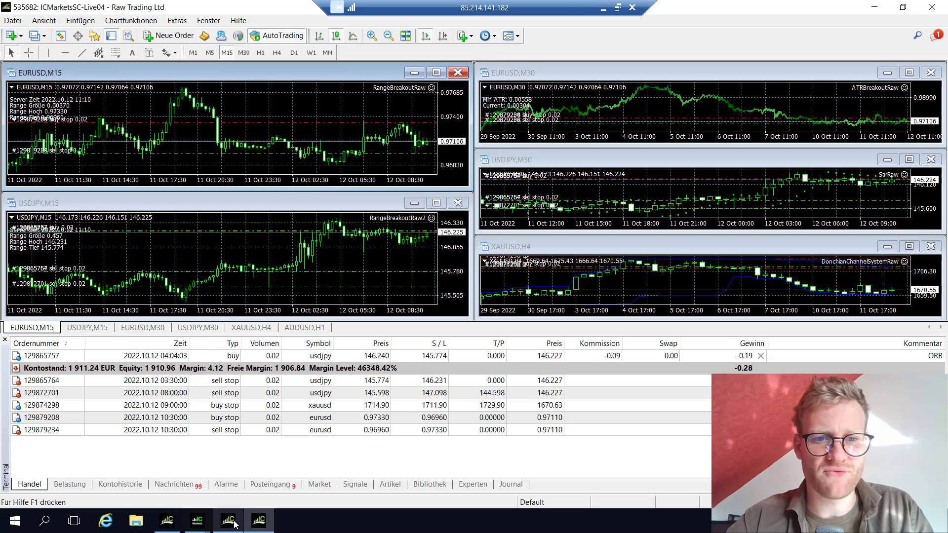
{"action": "left_click", "coordinate": [602, 8]}
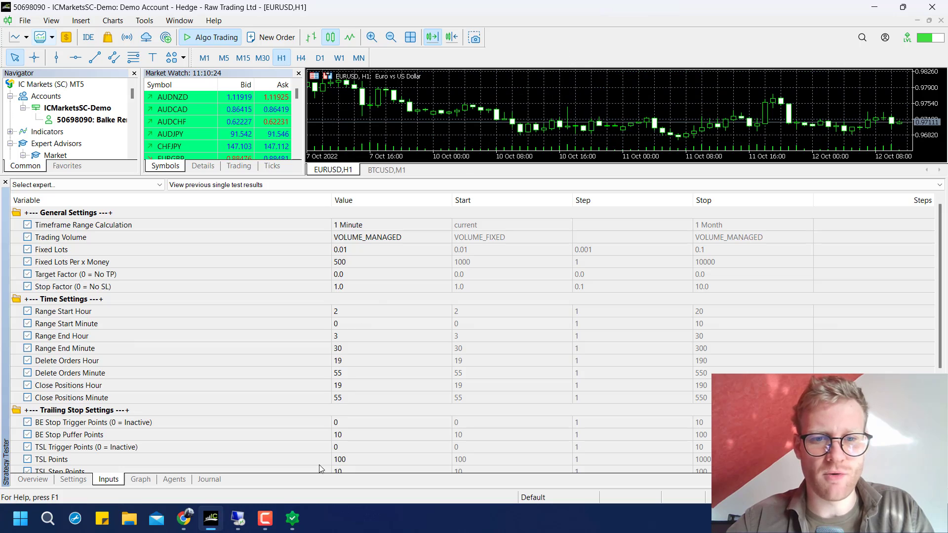
{"action": "left_click", "coordinate": [292, 519]}
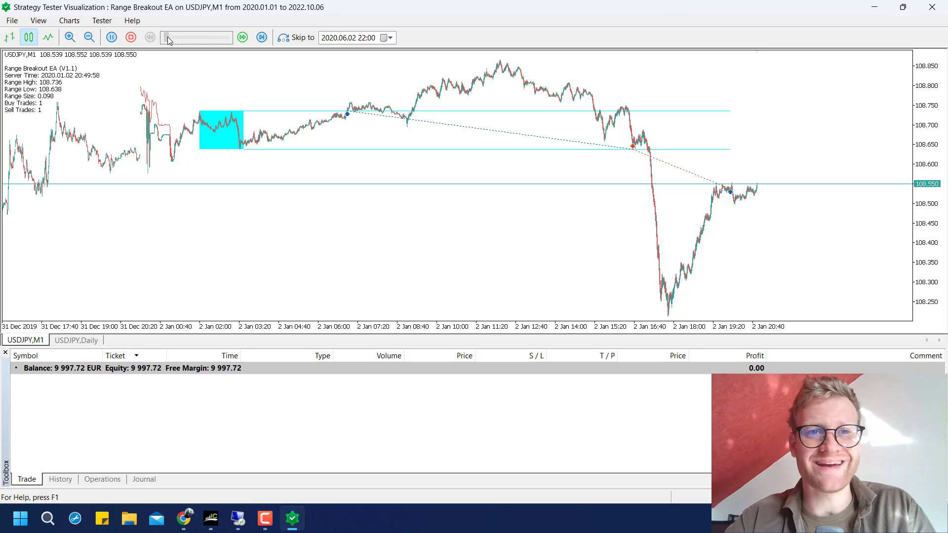
Step: Run the visual backtest at full speed into 3 January, with a 0.19-lot USDJPY sell open
{"action": "left_click_drag", "start_coordinate": [167, 39], "coordinate": [227, 38]}
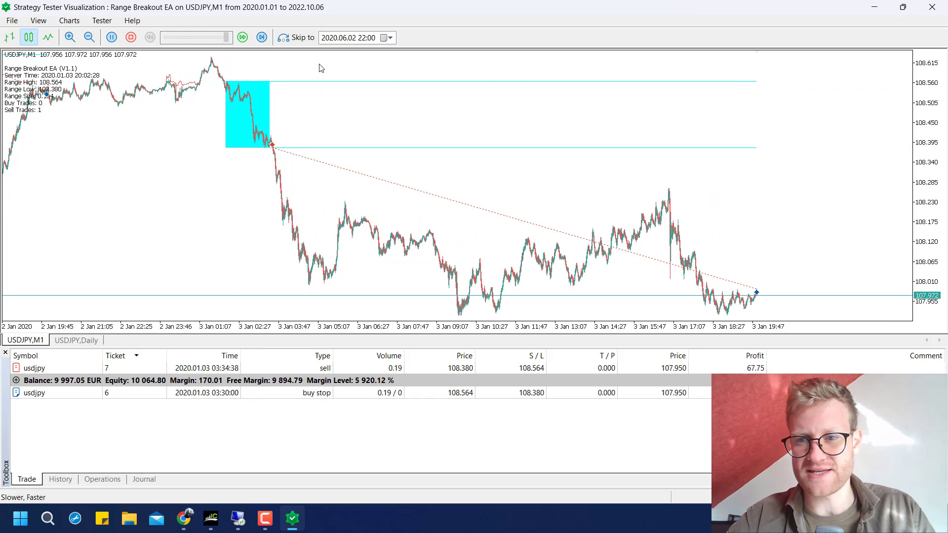
Step: Play the visual backtest at full speed through 6 January, then close the replay window
{"action": "left_click_drag", "start_coordinate": [200, 39], "coordinate": [207, 37]}
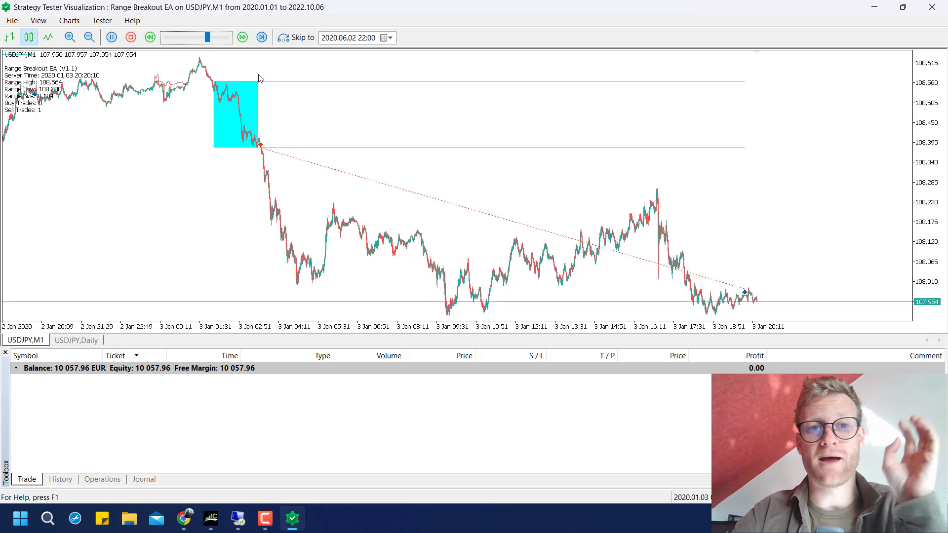
{"action": "left_click_drag", "start_coordinate": [207, 37], "coordinate": [227, 38]}
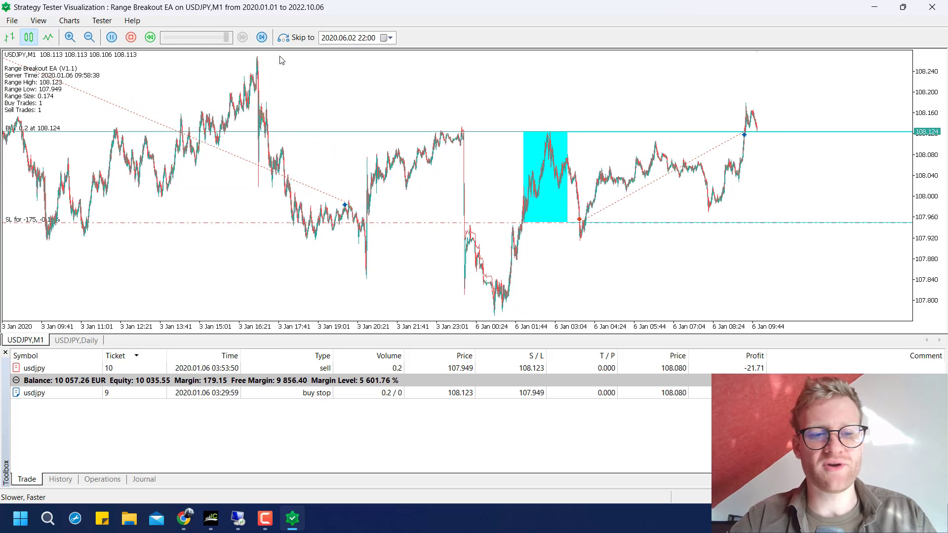
{"action": "left_click", "coordinate": [212, 42]}
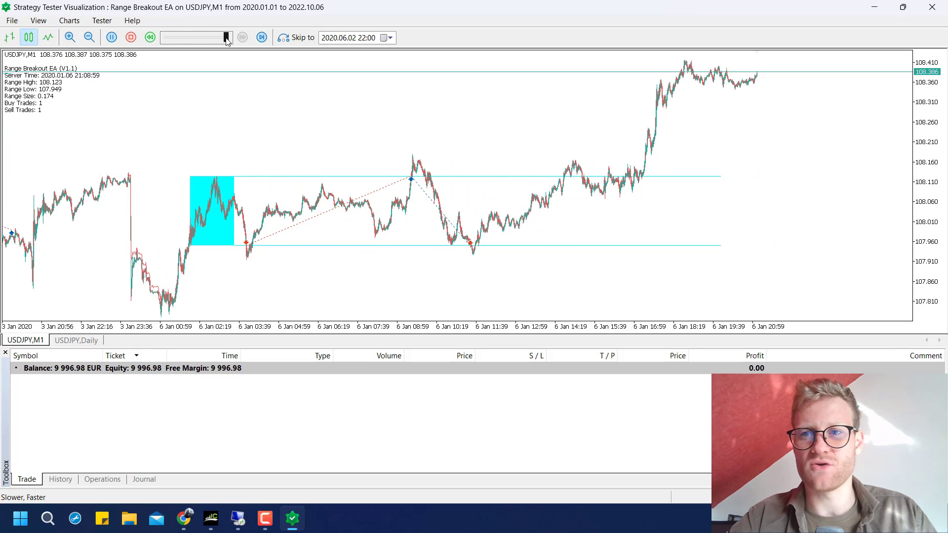
{"action": "left_click", "coordinate": [937, 14]}
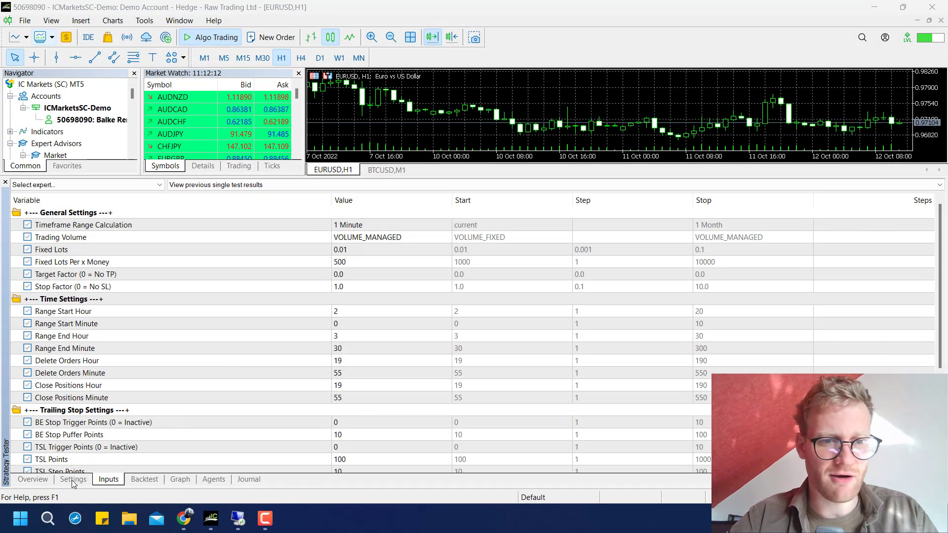
Step: Show the Strategy Tester's Graph tab and enlarge the tester panel upward
{"action": "left_click", "coordinate": [72, 480]}
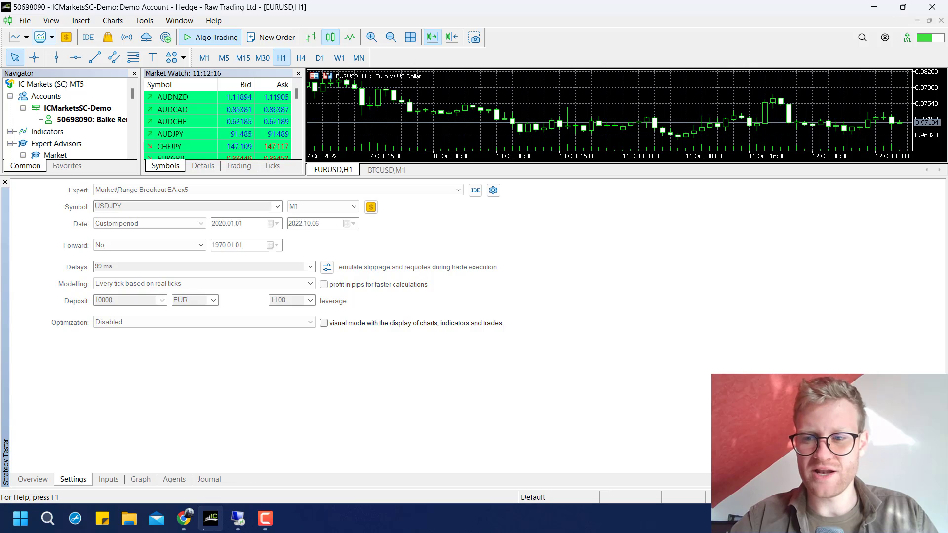
{"action": "left_click", "coordinate": [140, 479]}
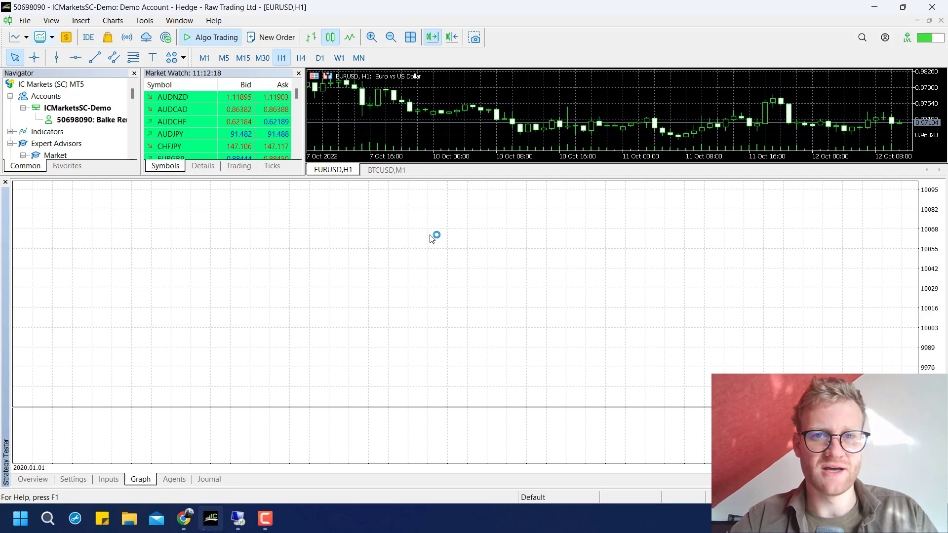
{"action": "left_click_drag", "start_coordinate": [385, 178], "coordinate": [398, 148]}
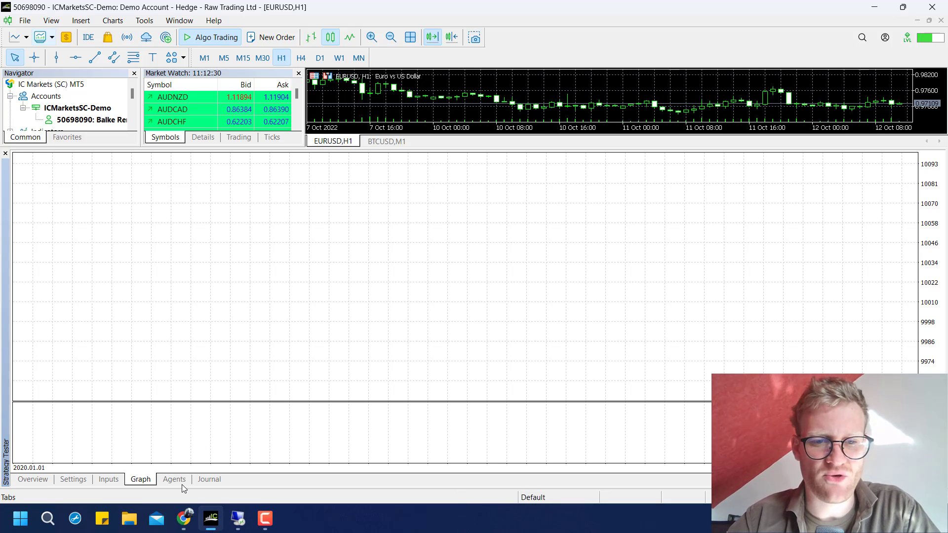
Step: Bring the Range Breakout EA product page forward and view the equity growth screenshot
{"action": "mouse_move", "coordinate": [184, 518]}
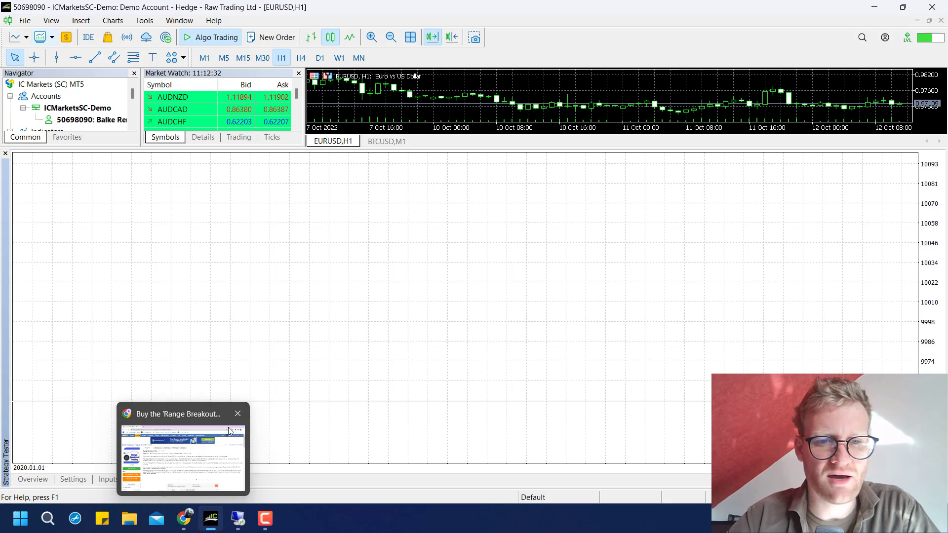
{"action": "left_click", "coordinate": [184, 524]}
{"action": "scroll", "coordinate": [349, 376], "scroll_direction": "down", "scroll_amount": 8}
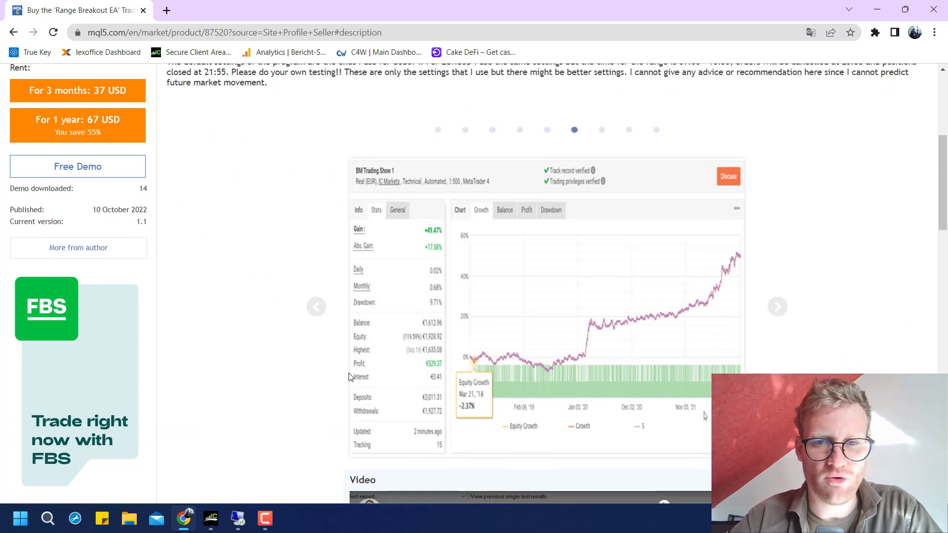
{"action": "scroll", "coordinate": [349, 376], "scroll_direction": "up", "scroll_amount": 3}
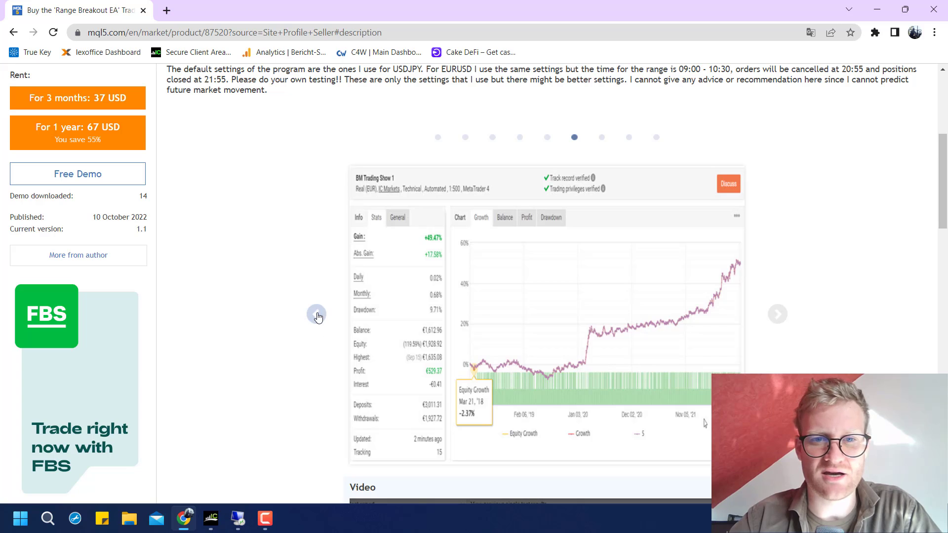
{"action": "left_click", "coordinate": [316, 315]}
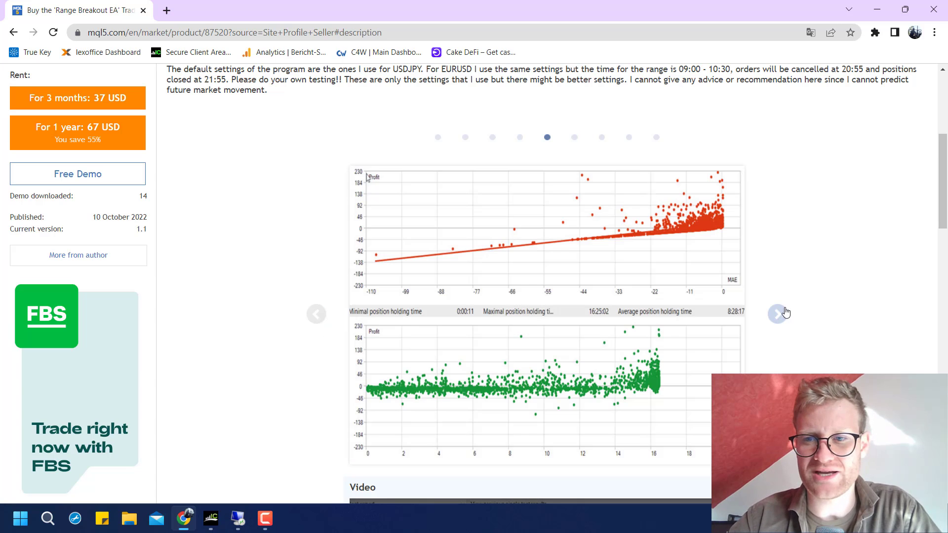
{"action": "left_click", "coordinate": [778, 314]}
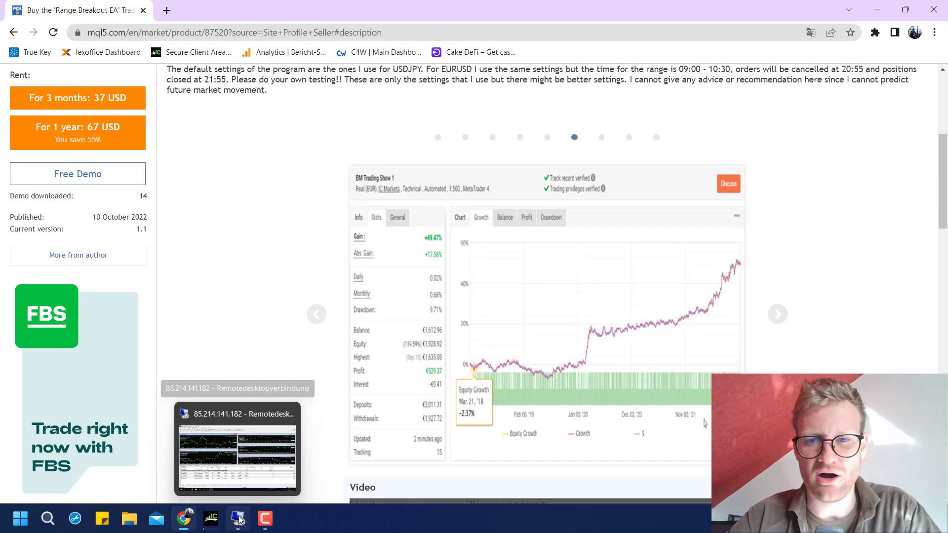
Step: Page back to the seller's balance chart screenshot, then return to MetaTrader 5
{"action": "left_click", "coordinate": [315, 315]}
{"action": "left_click", "coordinate": [316, 315]}
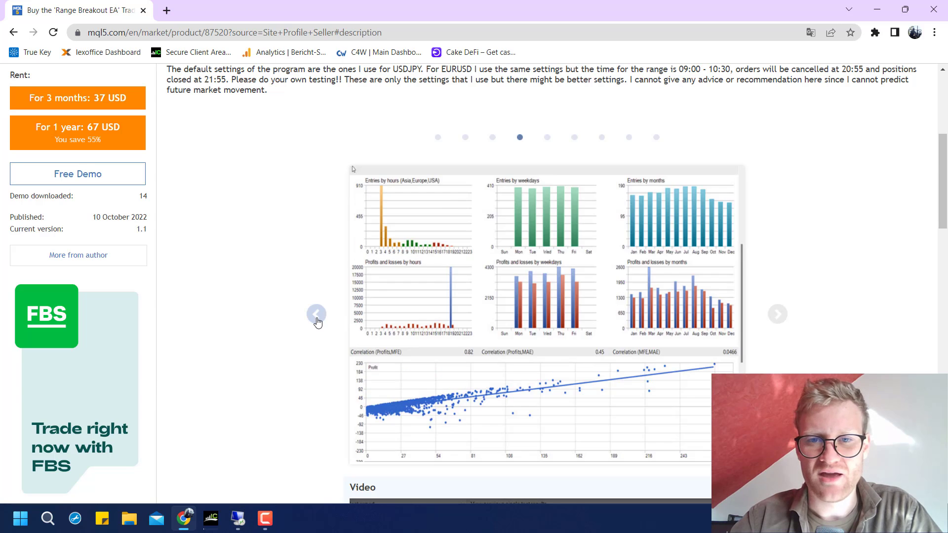
{"action": "left_click", "coordinate": [316, 315]}
{"action": "left_click", "coordinate": [316, 315]}
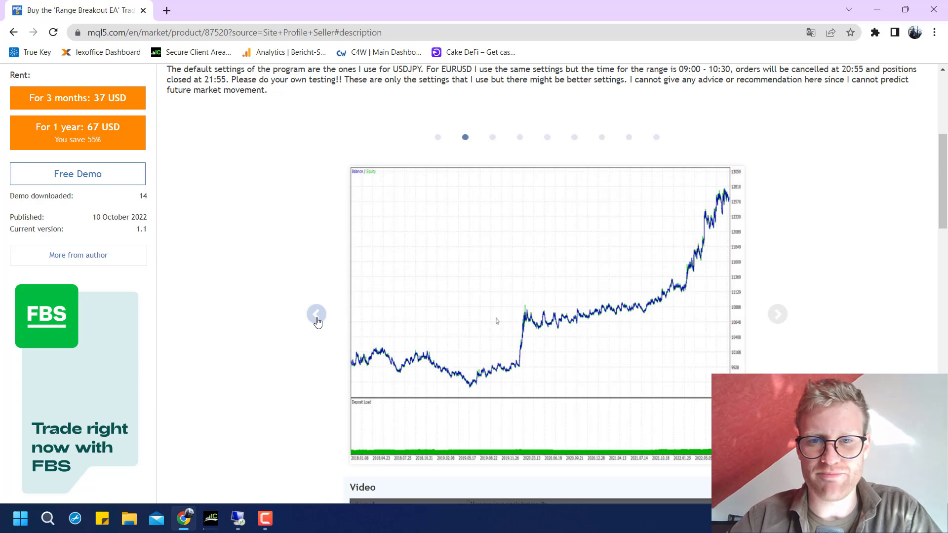
{"action": "left_click", "coordinate": [211, 522]}
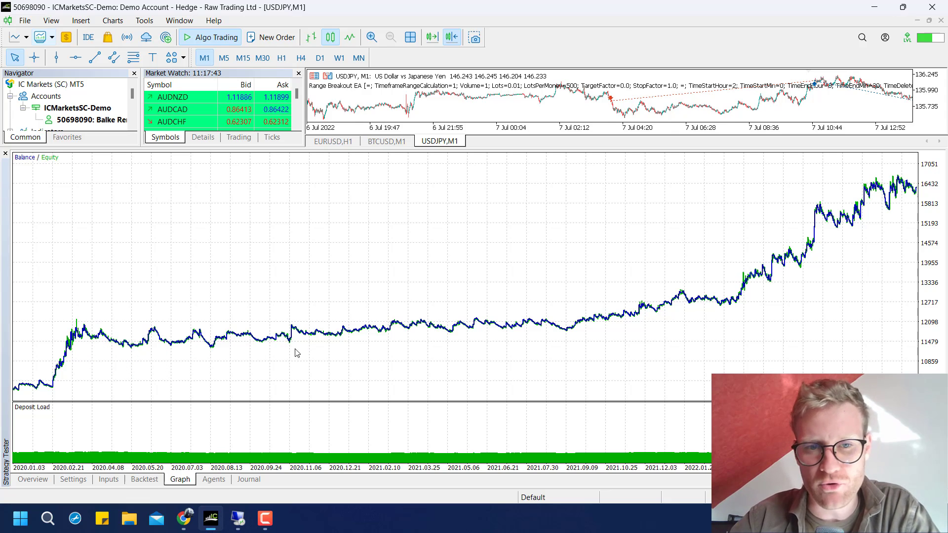
{"action": "mouse_move", "coordinate": [290, 344]}
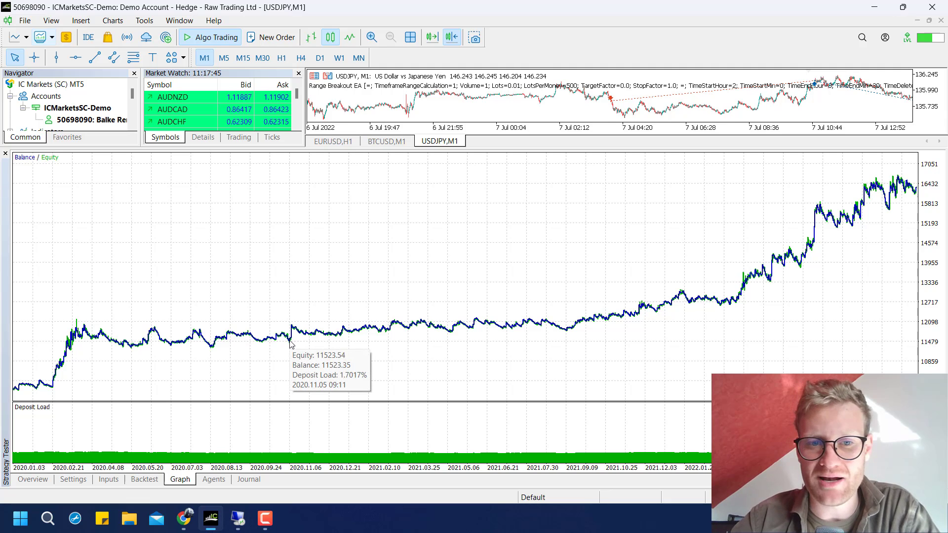
{"action": "mouse_move", "coordinate": [720, 304]}
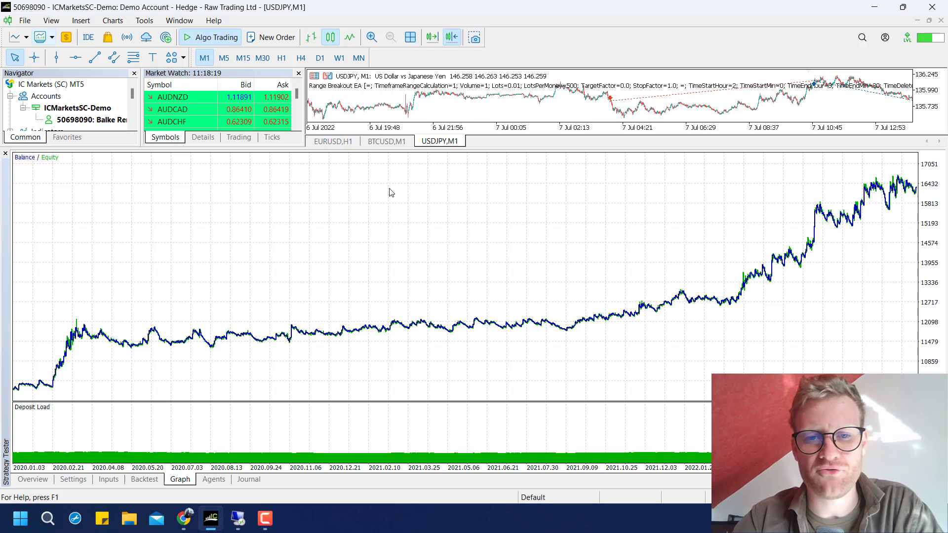
Step: Flip between the backtest results report, the EA input parameters and the run settings
{"action": "left_click", "coordinate": [145, 480]}
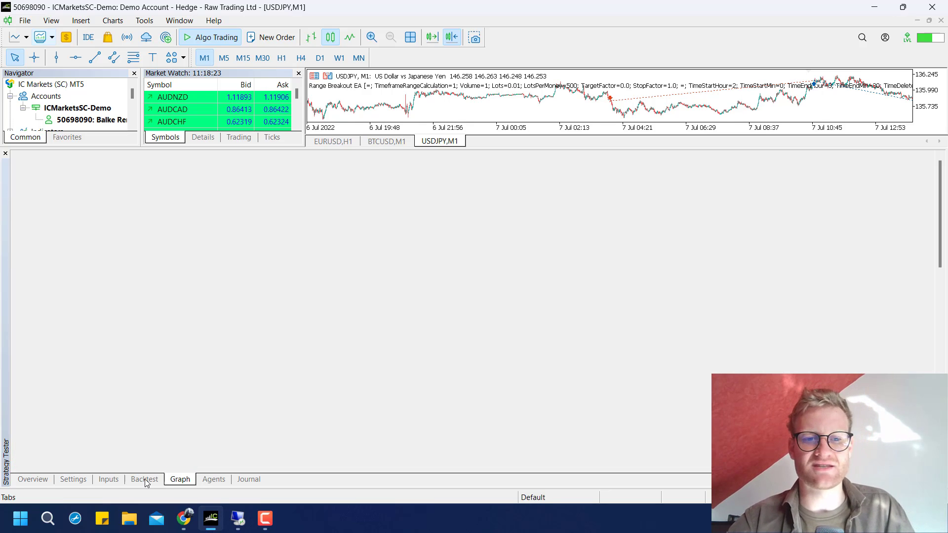
{"action": "left_click", "coordinate": [108, 481]}
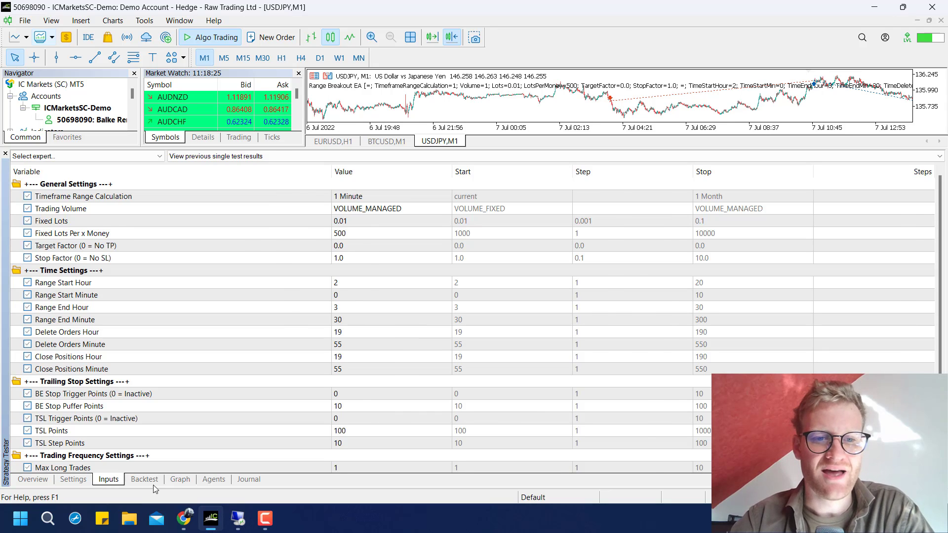
{"action": "left_click", "coordinate": [153, 483]}
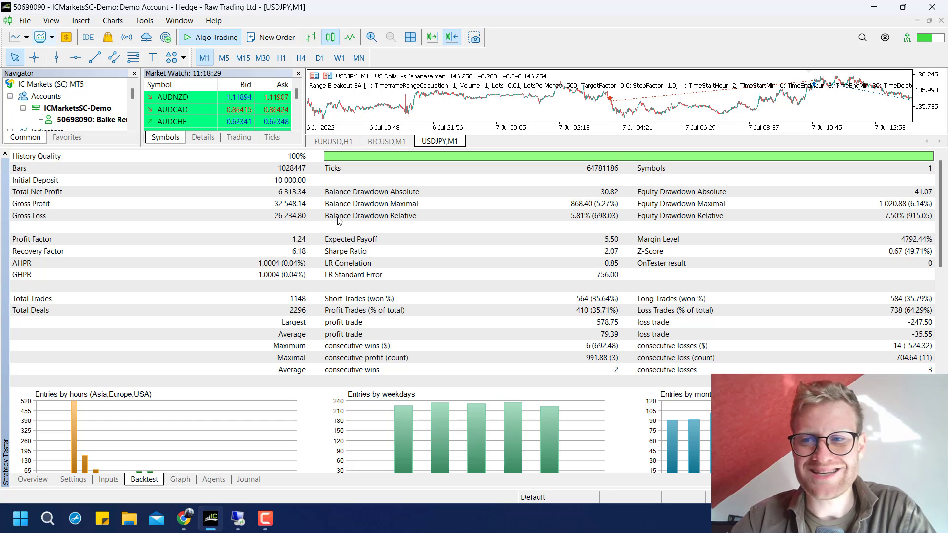
{"action": "left_click", "coordinate": [107, 482]}
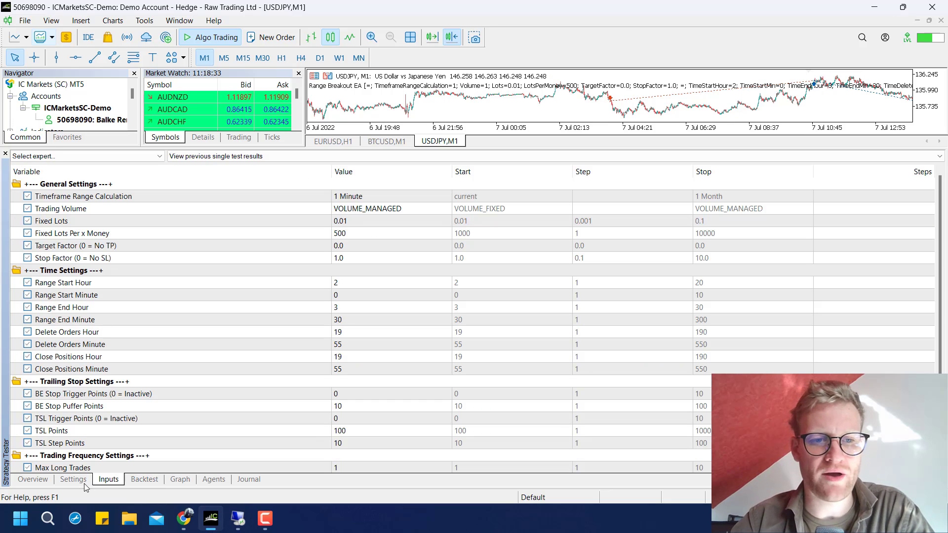
{"action": "left_click", "coordinate": [84, 486]}
{"action": "left_click", "coordinate": [110, 482]}
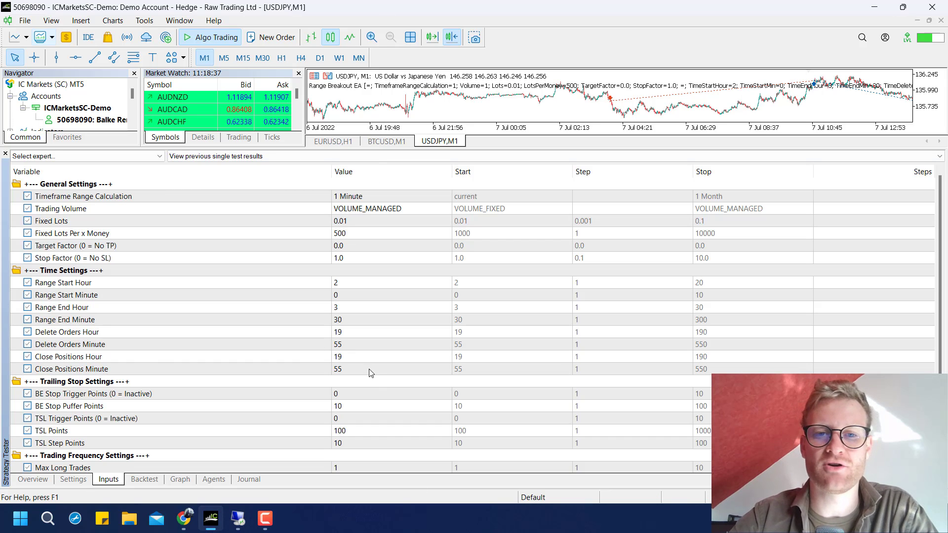
Step: Point out the Range Start Hour and Minute inputs, then return to the tester settings
{"action": "left_click", "coordinate": [342, 295]}
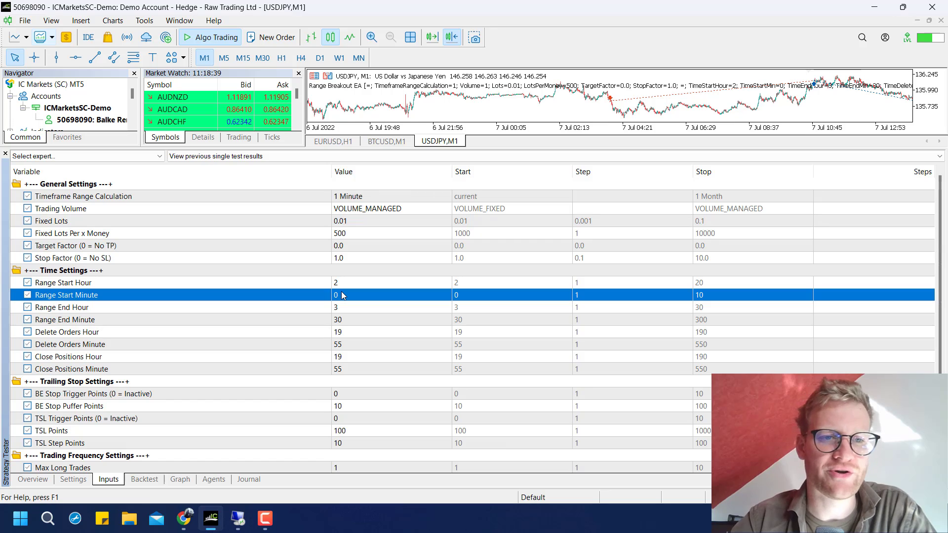
{"action": "left_click", "coordinate": [332, 284]}
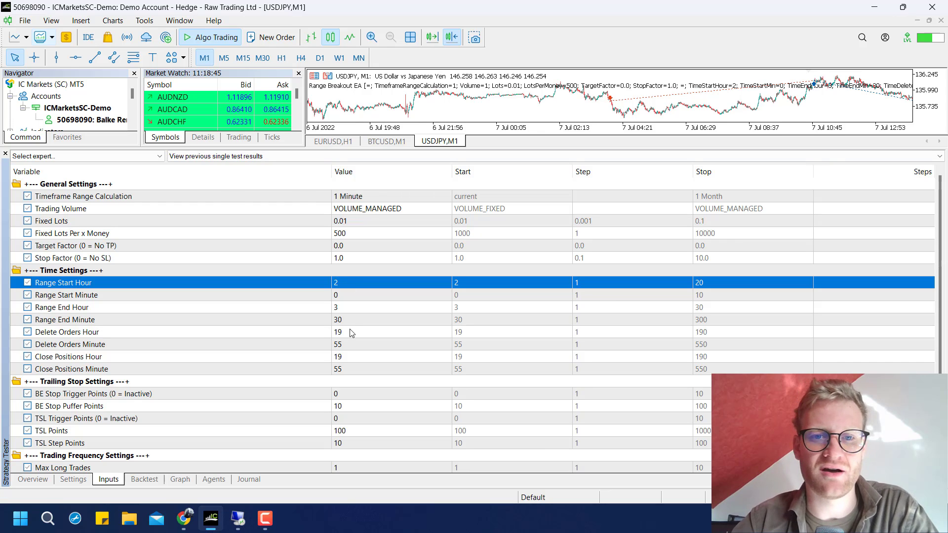
{"action": "left_click", "coordinate": [73, 479]}
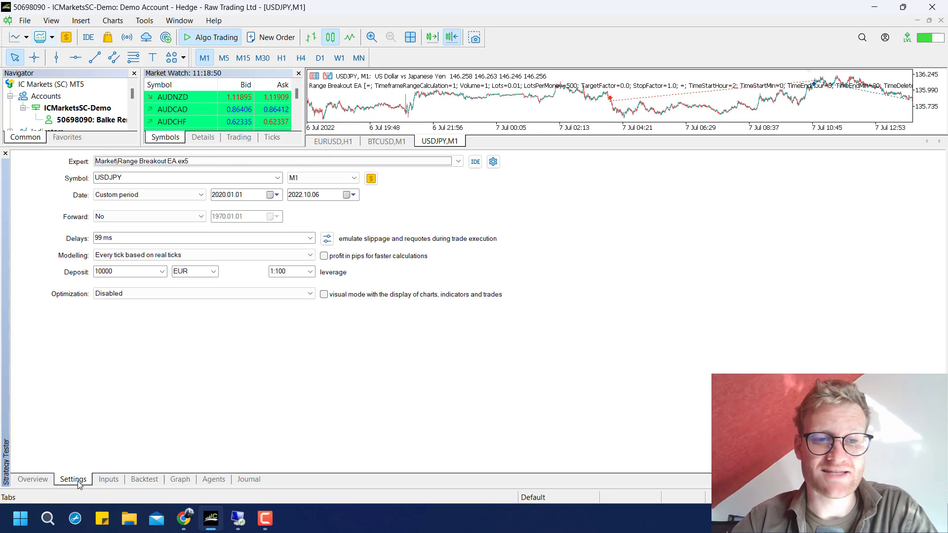
Step: Back on the Range Breakout EA page, browse the screenshots to the inputs table and back to the first
{"action": "left_click", "coordinate": [184, 527]}
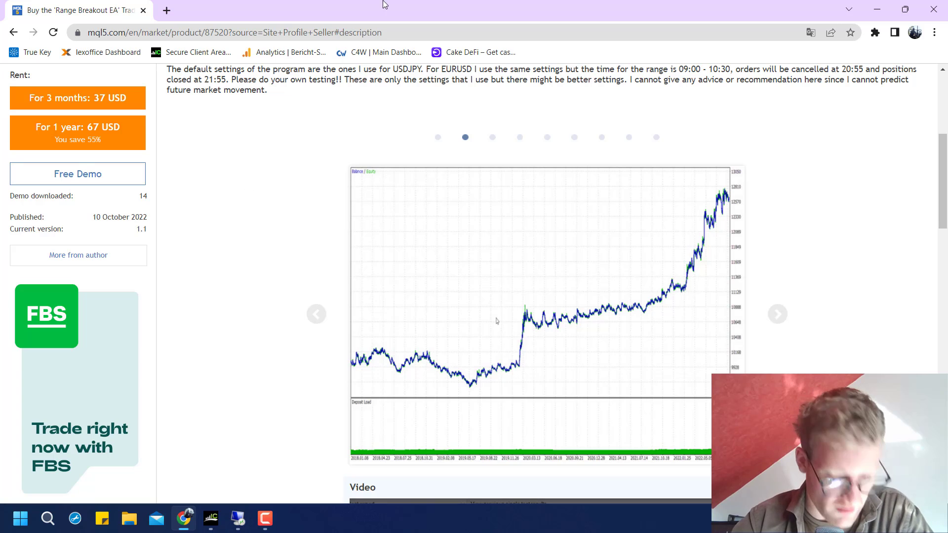
{"action": "scroll", "coordinate": [469, 266], "scroll_direction": "down", "scroll_amount": 1}
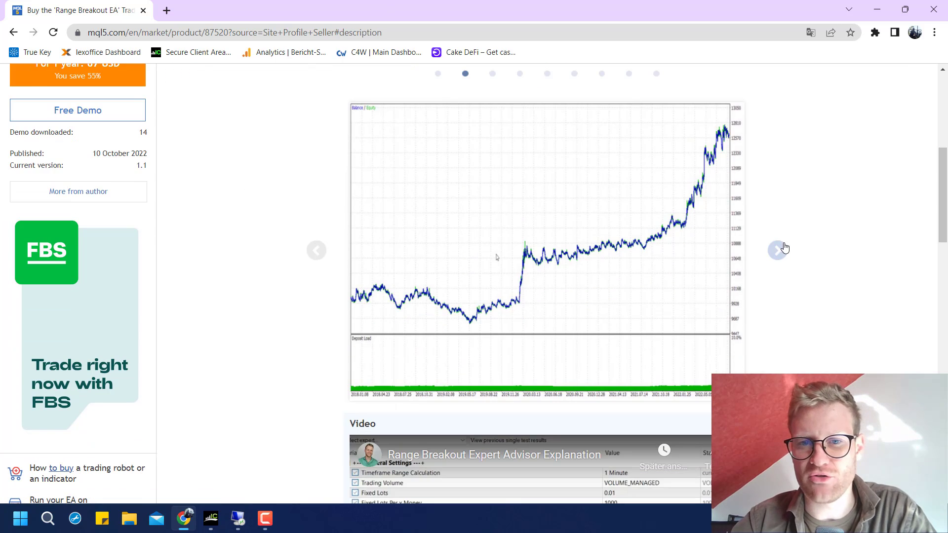
{"action": "left_click", "coordinate": [785, 252]}
{"action": "left_click", "coordinate": [316, 250]}
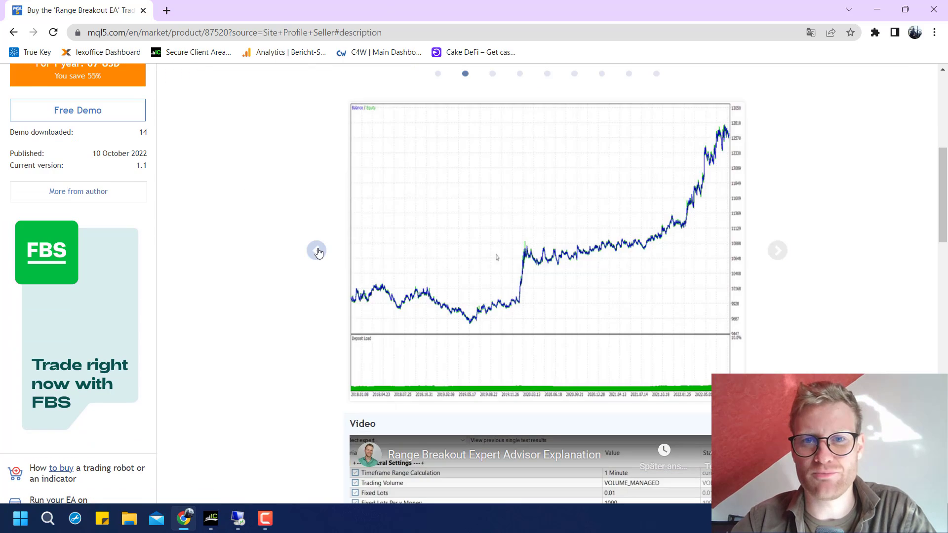
{"action": "left_click", "coordinate": [317, 252]}
{"action": "left_click", "coordinate": [317, 252]}
{"action": "left_click", "coordinate": [316, 251]}
{"action": "left_click", "coordinate": [317, 251]}
{"action": "left_click", "coordinate": [317, 251]}
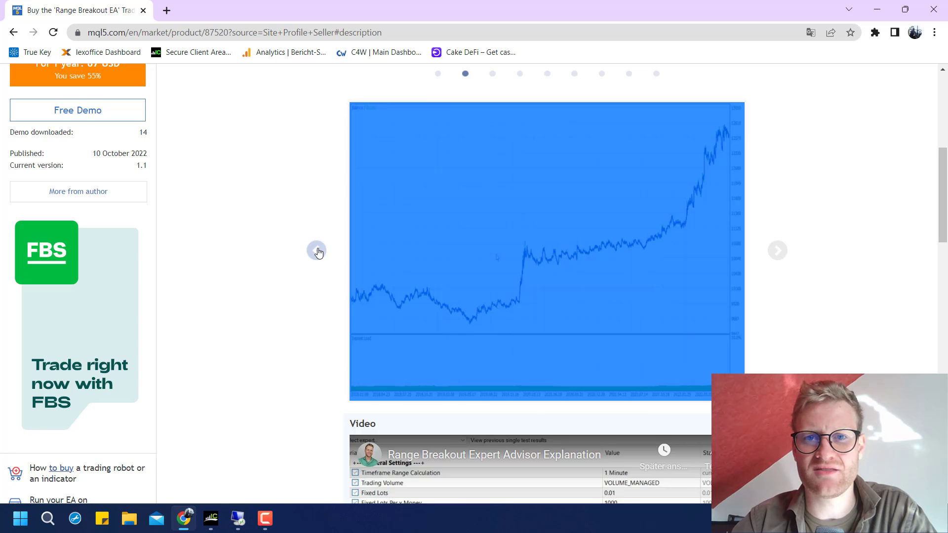
{"action": "left_click", "coordinate": [316, 250]}
Step: Read the Overview description, highlighting the myfxbook BM Trading Show 1 note, then return to the top
{"action": "scroll", "coordinate": [217, 211], "scroll_direction": "up", "scroll_amount": 7}
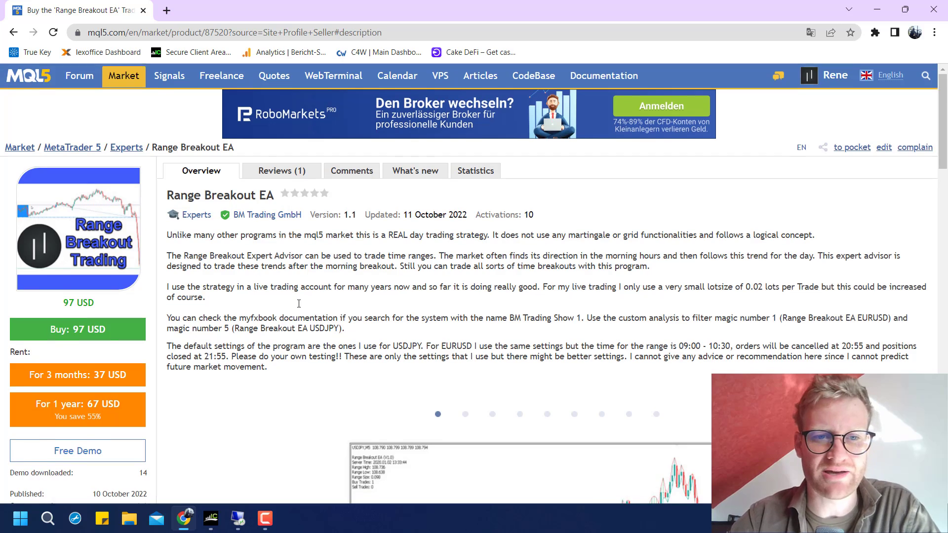
{"action": "scroll", "coordinate": [298, 303], "scroll_direction": "down", "scroll_amount": 1}
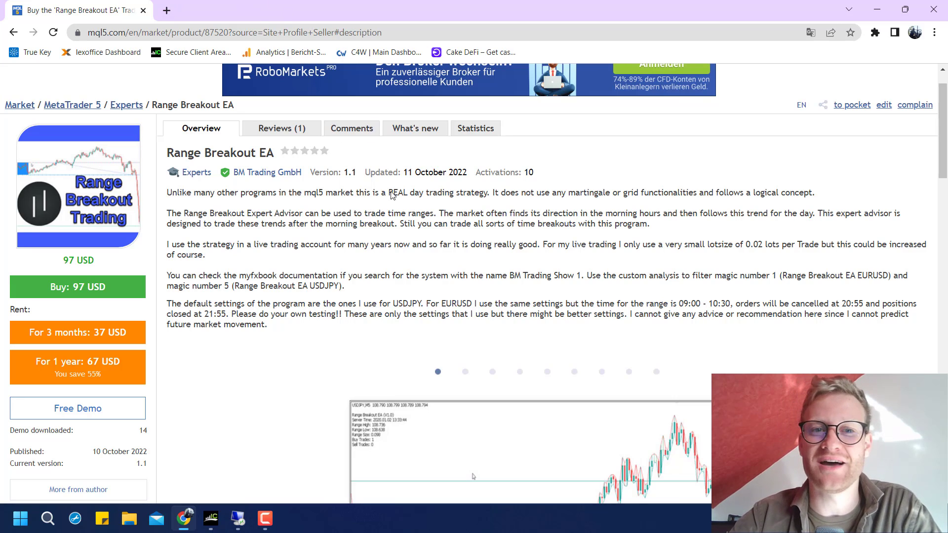
{"action": "scroll", "coordinate": [345, 201], "scroll_direction": "down", "scroll_amount": 1}
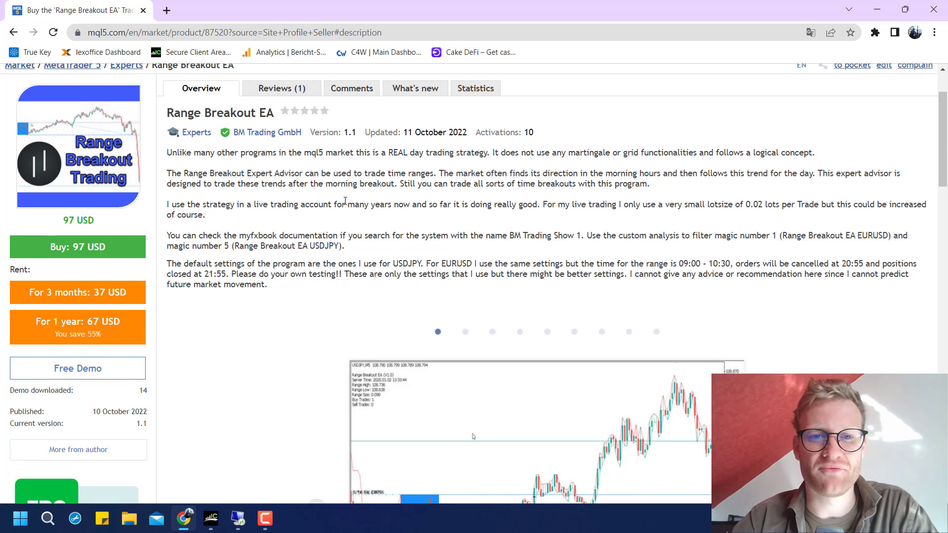
{"action": "left_click_drag", "start_coordinate": [314, 245], "coordinate": [343, 245]}
{"action": "left_click", "coordinate": [321, 245]}
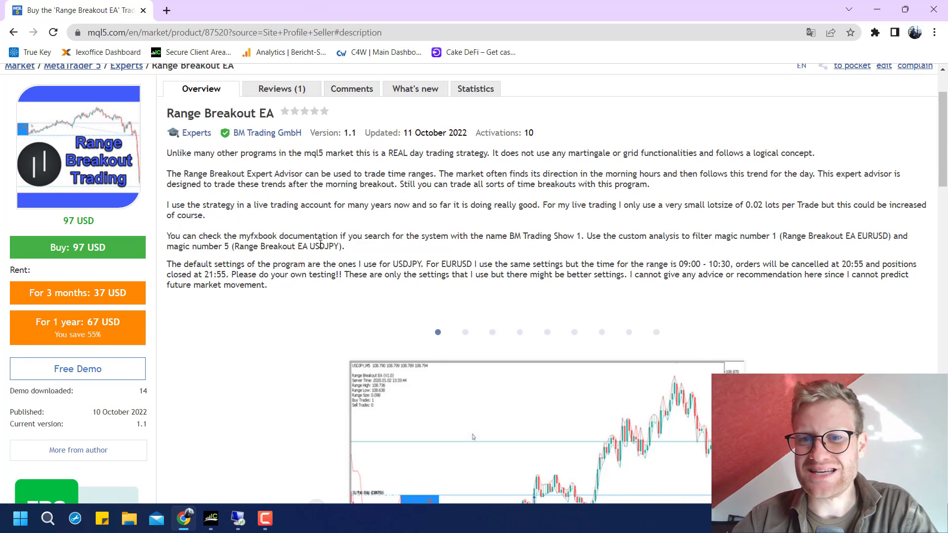
{"action": "scroll", "coordinate": [321, 244], "scroll_direction": "down", "scroll_amount": 3}
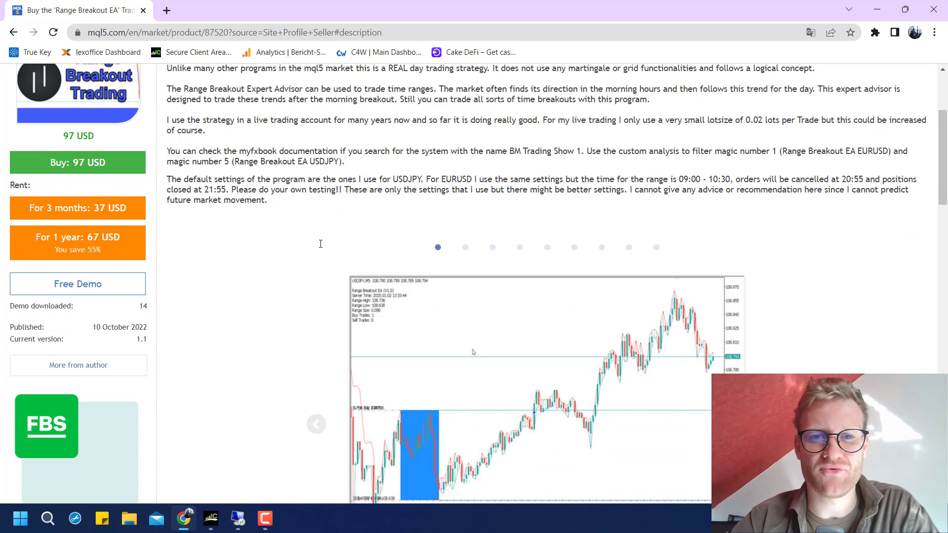
{"action": "scroll", "coordinate": [320, 244], "scroll_direction": "down", "scroll_amount": 3}
{"action": "key", "text": "Home"}
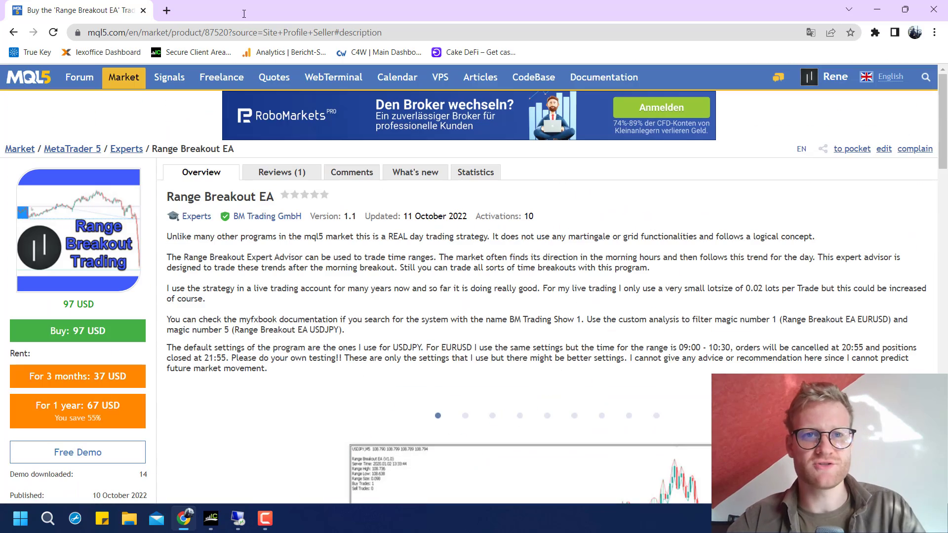
Step: Open myfxbook in a new tab, sign in and go to the portfolio of systems
{"action": "left_click", "coordinate": [165, 10]}
{"action": "type", "text": "ç"}
{"action": "key", "text": "BackSpace"}
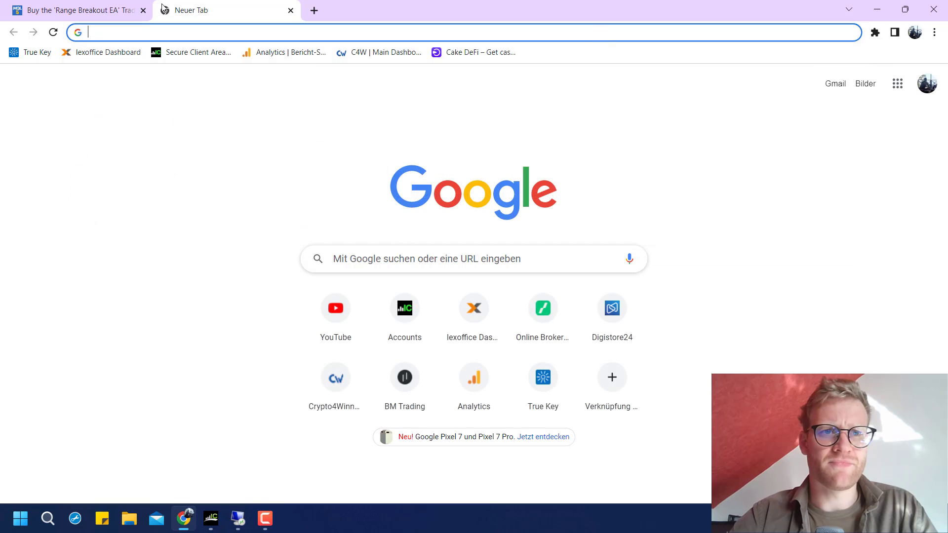
{"action": "type", "text": "myf"}
{"action": "key", "text": "Return"}
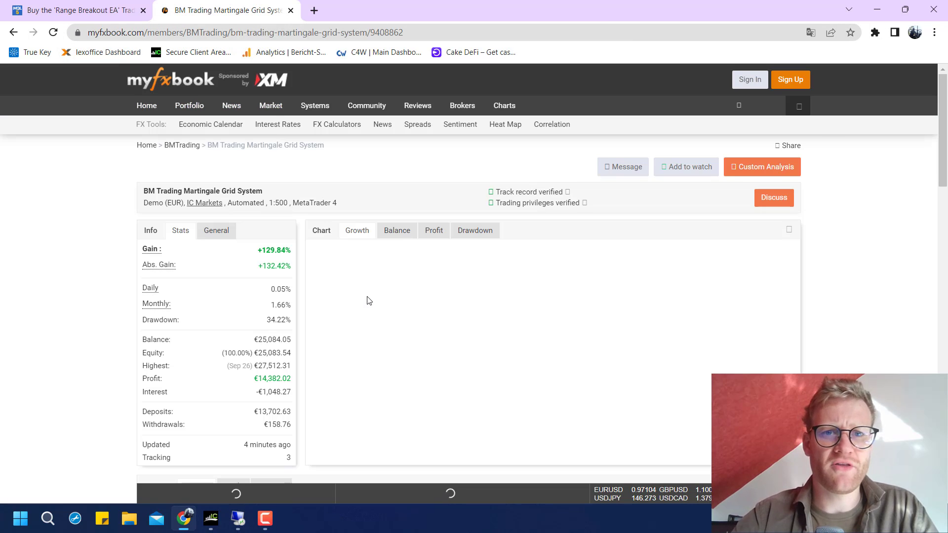
{"action": "left_click", "coordinate": [749, 79]}
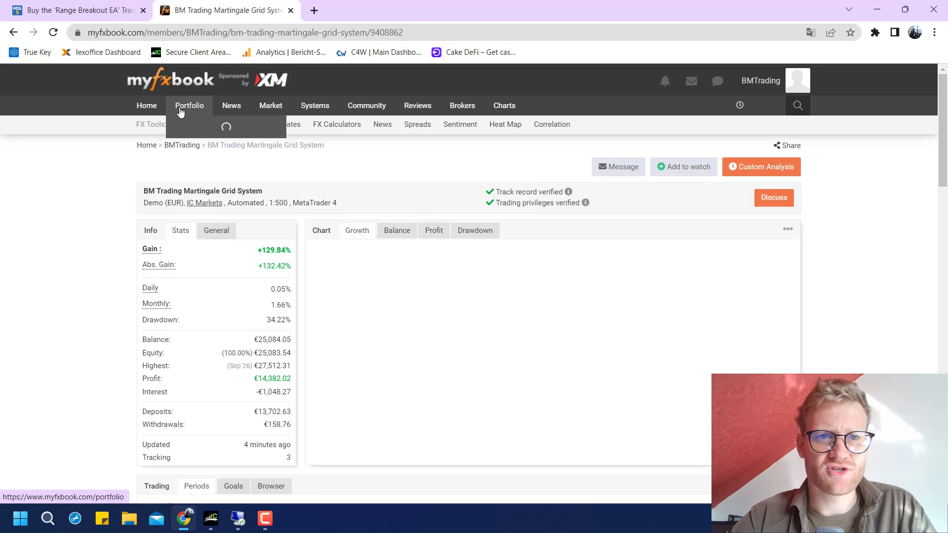
{"action": "left_click", "coordinate": [181, 106]}
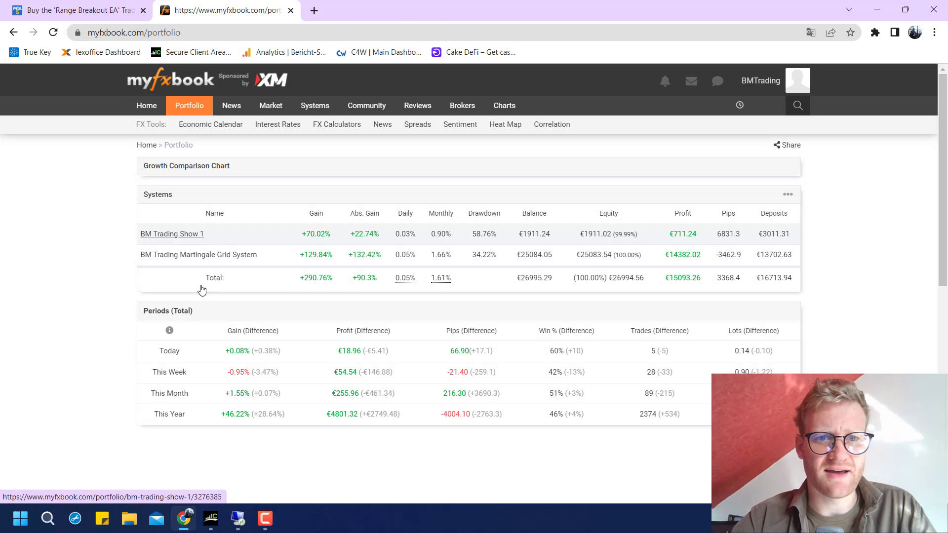
Step: Open the BM Trading Show 1 account page, view its growth chart, then switch to the remote MetaTrader 4 session
{"action": "scroll", "coordinate": [186, 395], "scroll_direction": "down", "scroll_amount": 3}
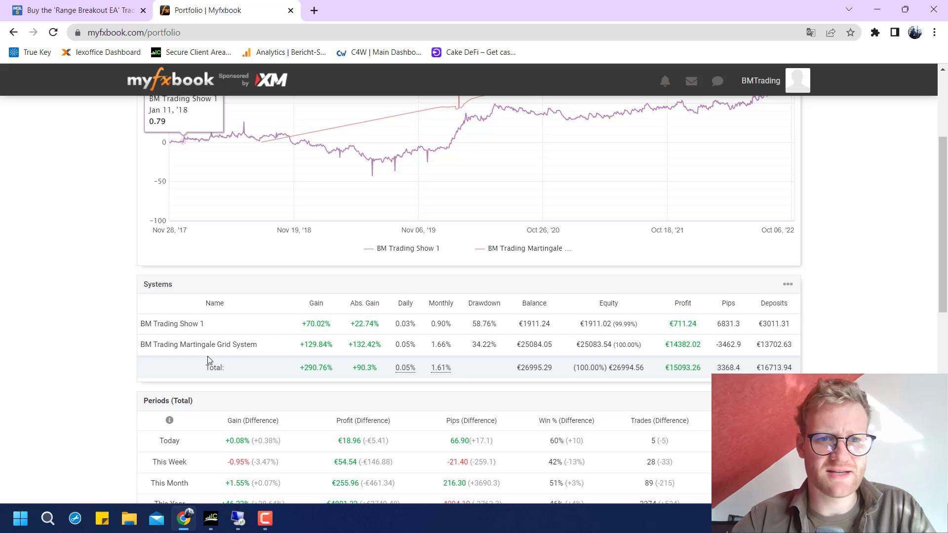
{"action": "left_click", "coordinate": [180, 326]}
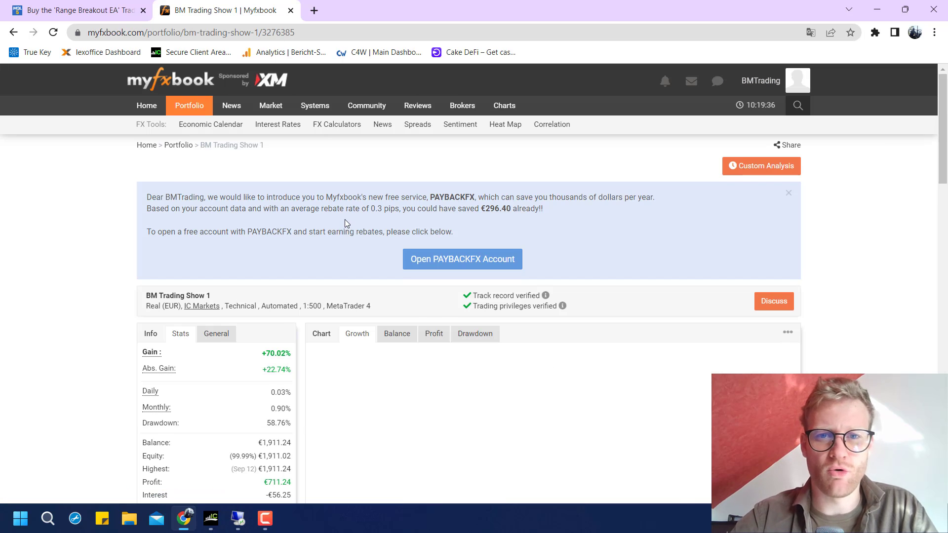
{"action": "scroll", "coordinate": [344, 219], "scroll_direction": "down", "scroll_amount": 2}
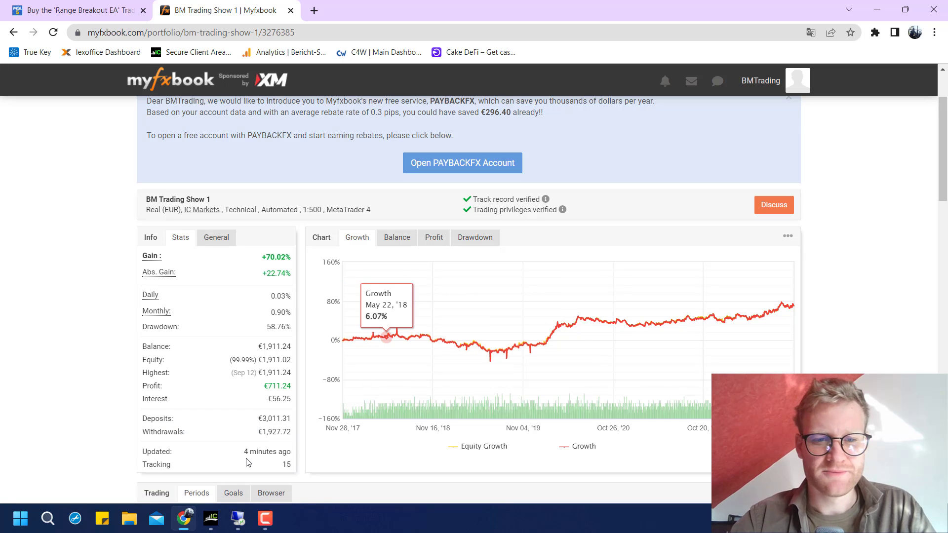
{"action": "left_click", "coordinate": [235, 518]}
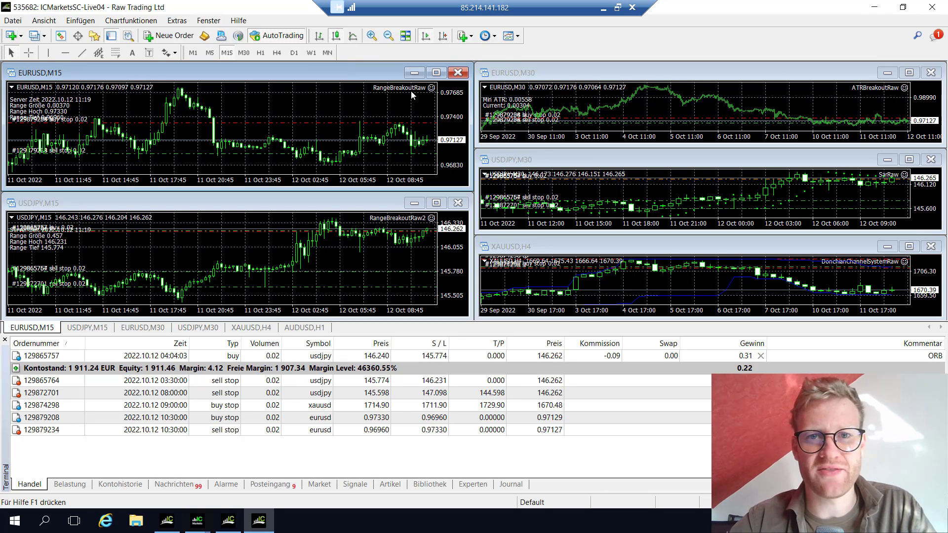
{"action": "double_click", "coordinate": [430, 89]}
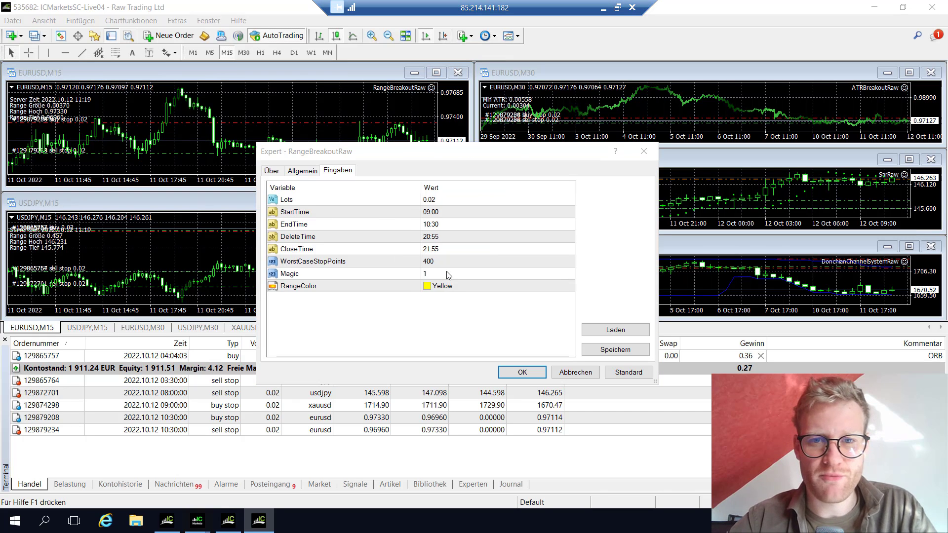
{"action": "left_click", "coordinate": [449, 274]}
{"action": "left_click", "coordinate": [577, 373]}
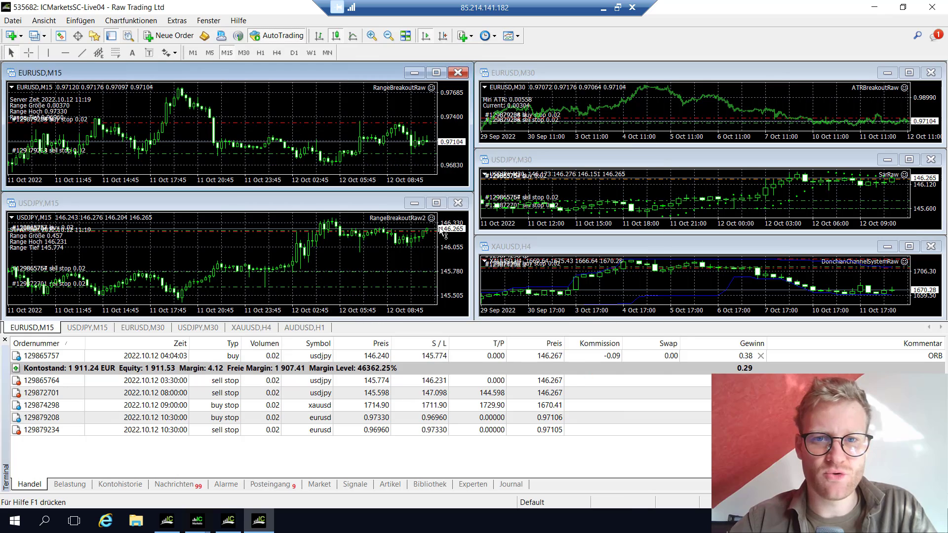
{"action": "double_click", "coordinate": [431, 219]}
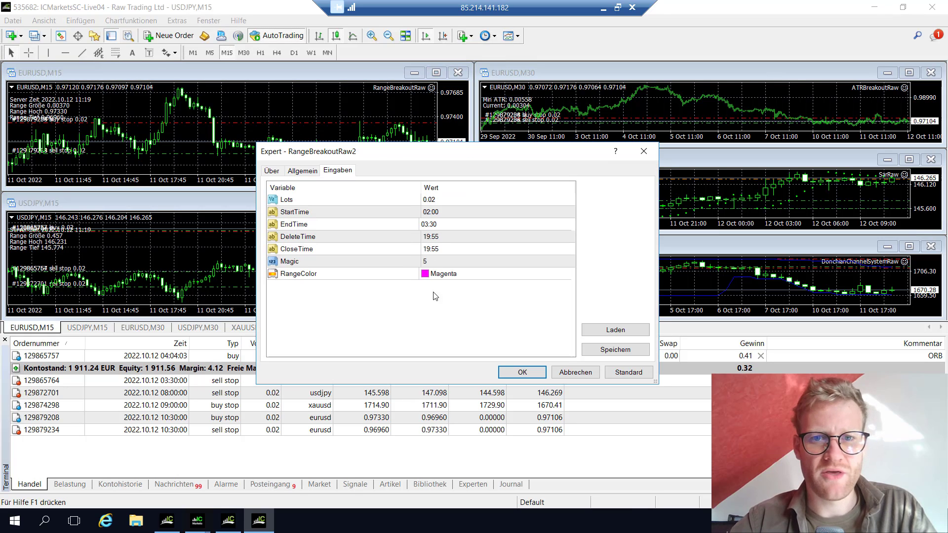
{"action": "key", "text": "Down"}
{"action": "key", "text": "Down"}
{"action": "key", "text": "Down"}
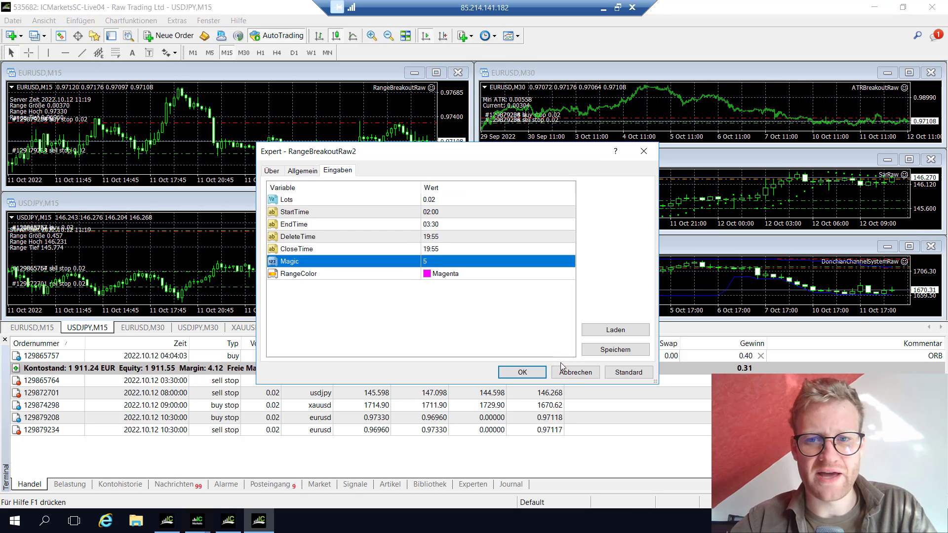
{"action": "left_click", "coordinate": [569, 373]}
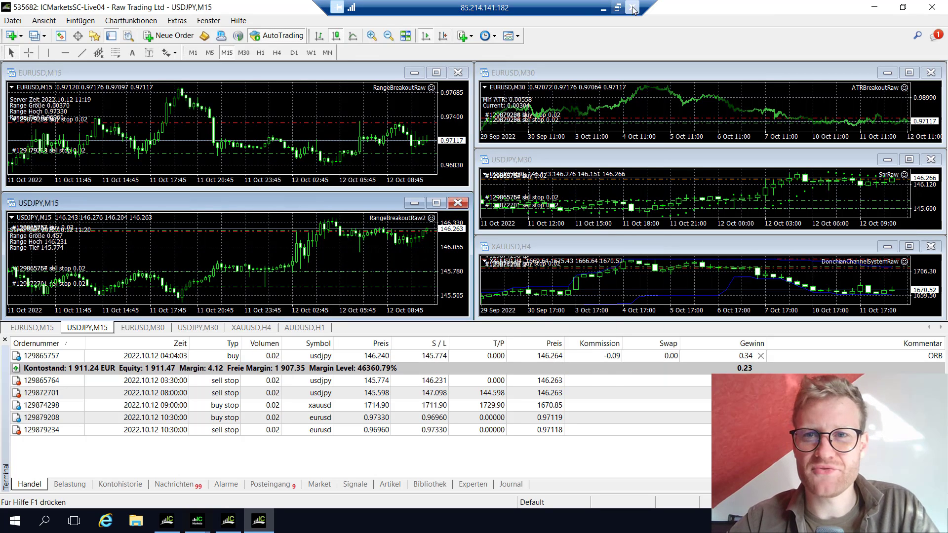
Step: Return to myfxbook and dismiss the ad-blocker notice and PAYBACKFX promotion banner
{"action": "left_click", "coordinate": [601, 8]}
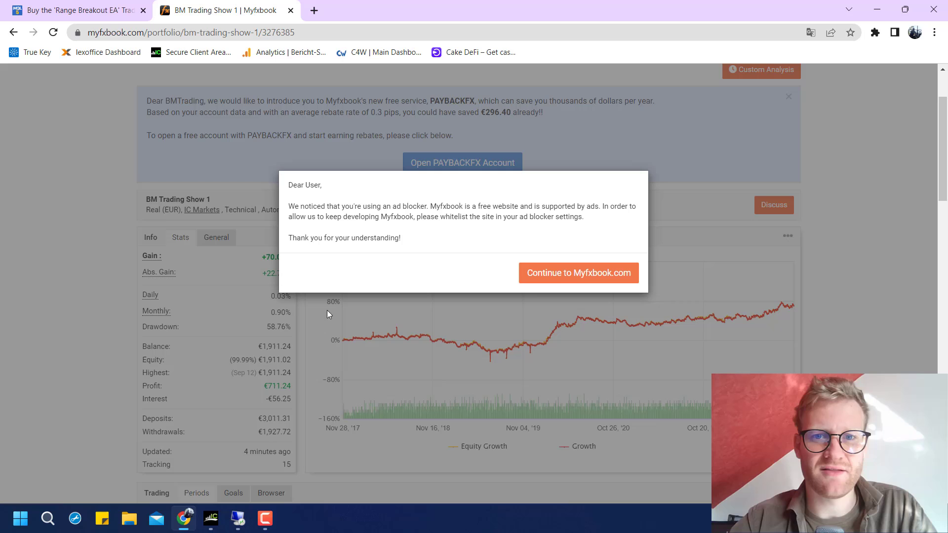
{"action": "left_click", "coordinate": [558, 273]}
{"action": "scroll", "coordinate": [428, 277], "scroll_direction": "up", "scroll_amount": 1}
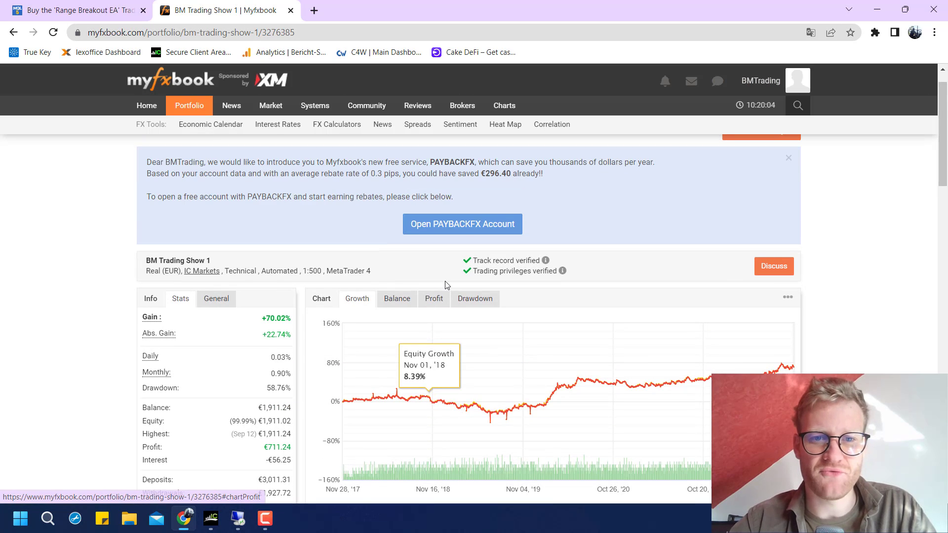
{"action": "scroll", "coordinate": [722, 276], "scroll_direction": "up", "scroll_amount": 1}
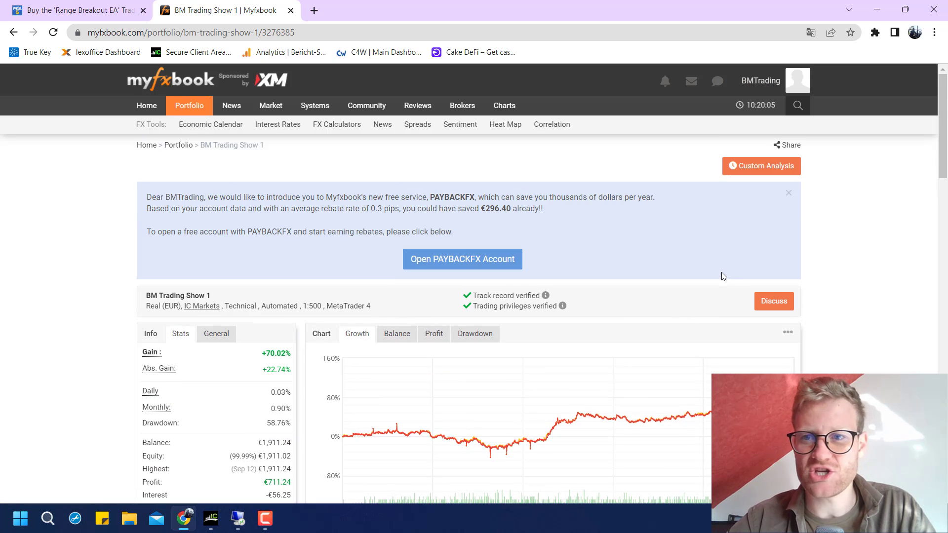
{"action": "left_click", "coordinate": [789, 194]}
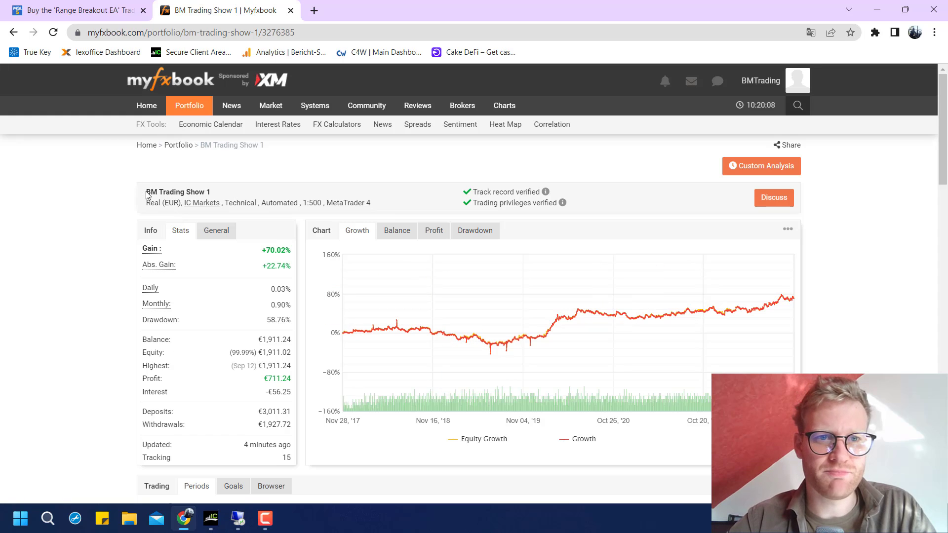
{"action": "left_click_drag", "start_coordinate": [147, 195], "coordinate": [217, 195]}
{"action": "left_click", "coordinate": [215, 195]}
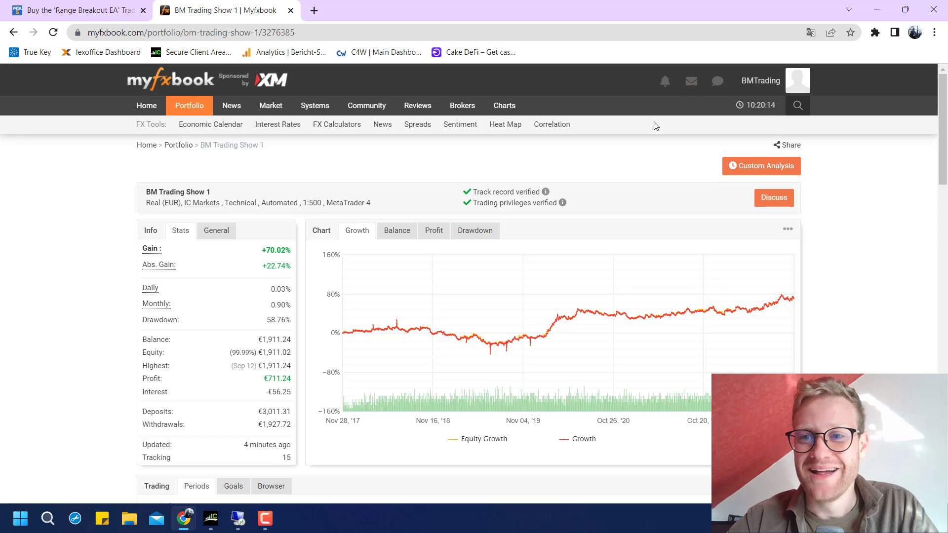
Step: Run Custom Analysis by magic number, first for 5 and 1, then for magic number 5 only
{"action": "left_click", "coordinate": [741, 164]}
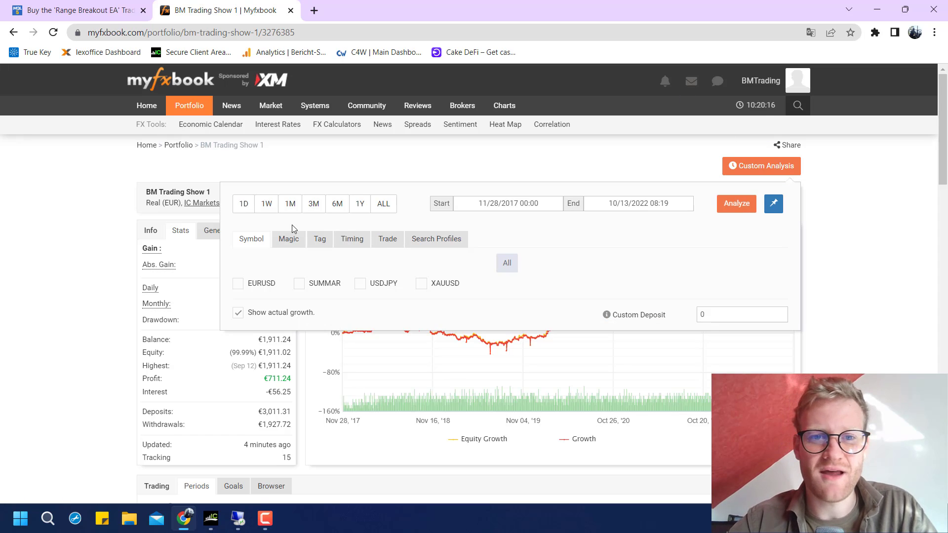
{"action": "left_click", "coordinate": [294, 239]}
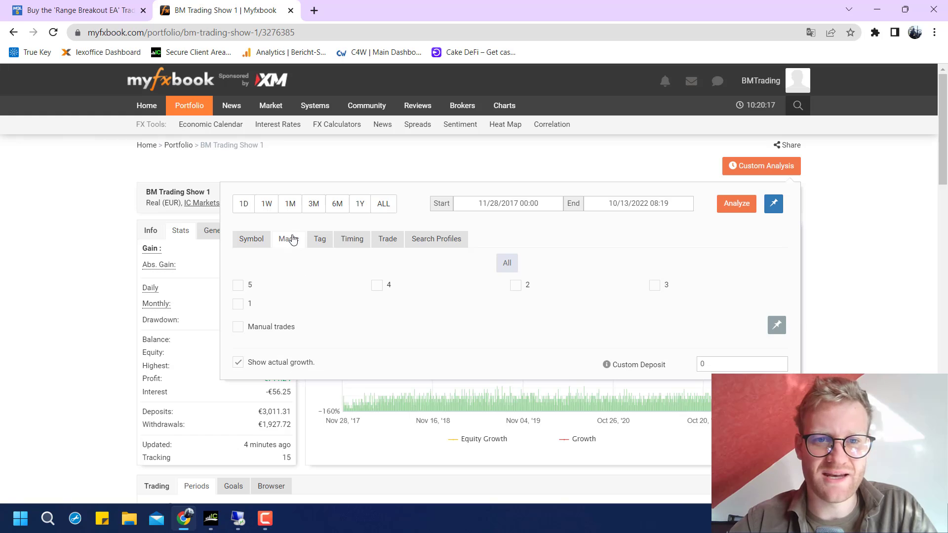
{"action": "left_click", "coordinate": [238, 303]}
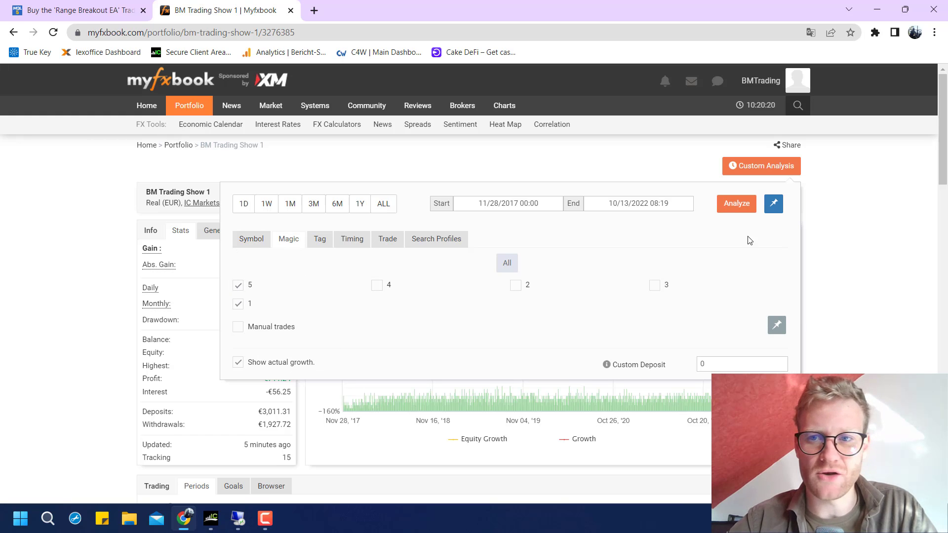
{"action": "left_click", "coordinate": [735, 205]}
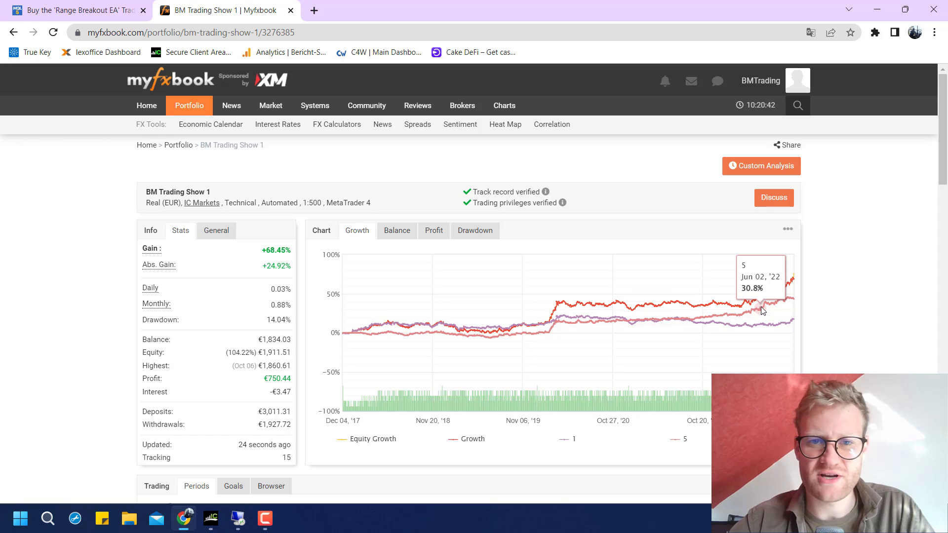
{"action": "left_click", "coordinate": [754, 169]}
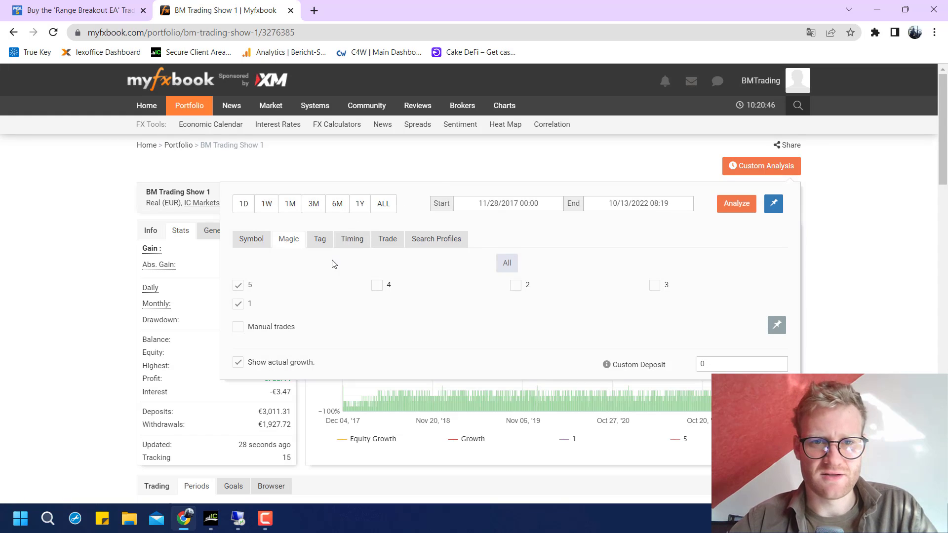
{"action": "left_click", "coordinate": [242, 303]}
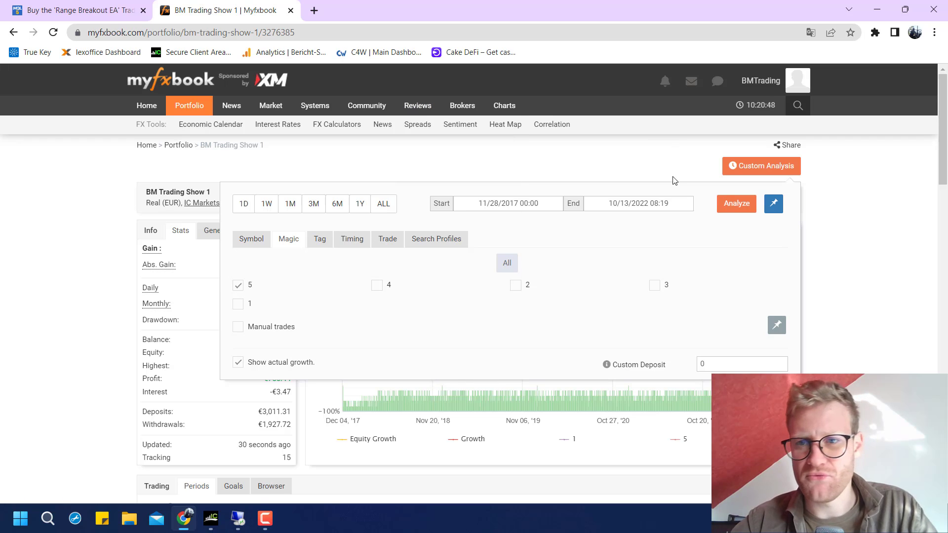
{"action": "left_click", "coordinate": [731, 205]}
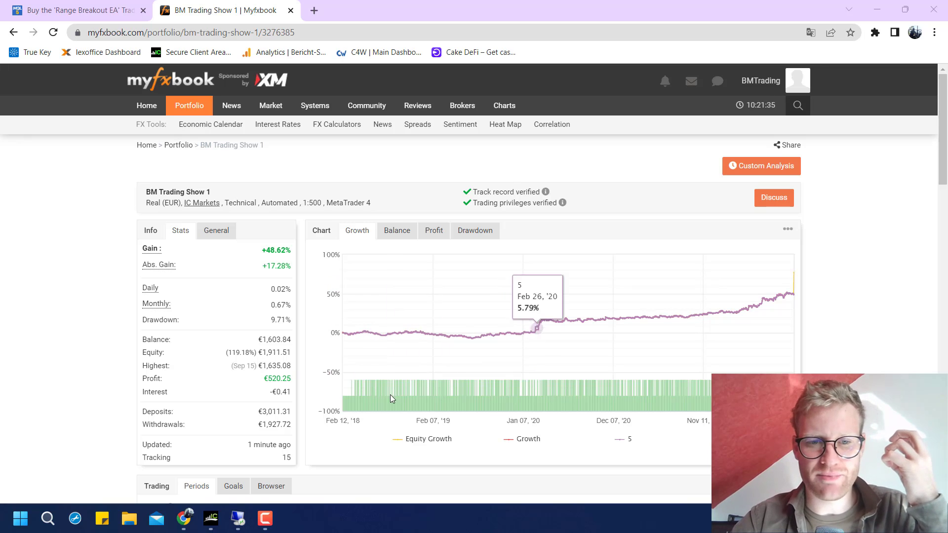
Step: Back in MetaTrader 5, cycle through the tester's inputs, settings, result statistics and balance graph
{"action": "key", "text": "alt+Tab"}
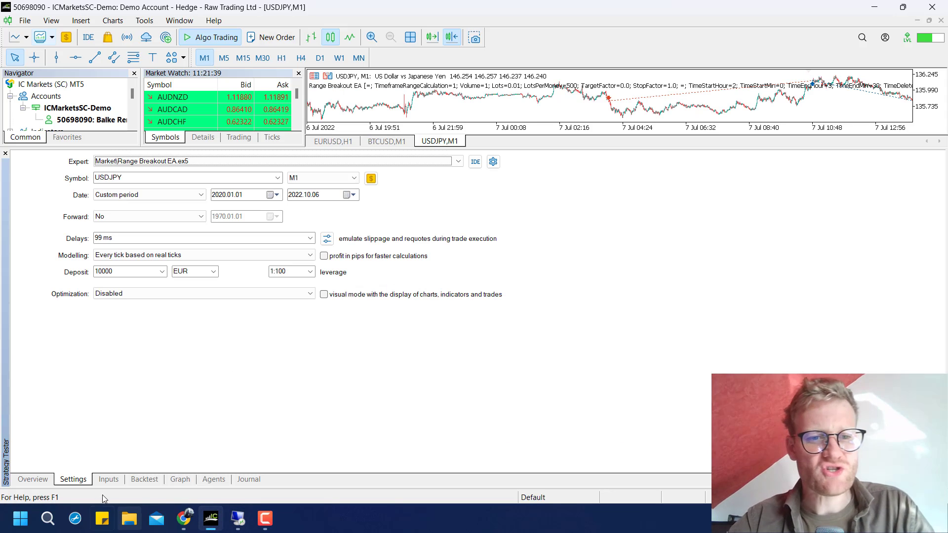
{"action": "left_click", "coordinate": [108, 479]}
{"action": "left_click", "coordinate": [174, 480]}
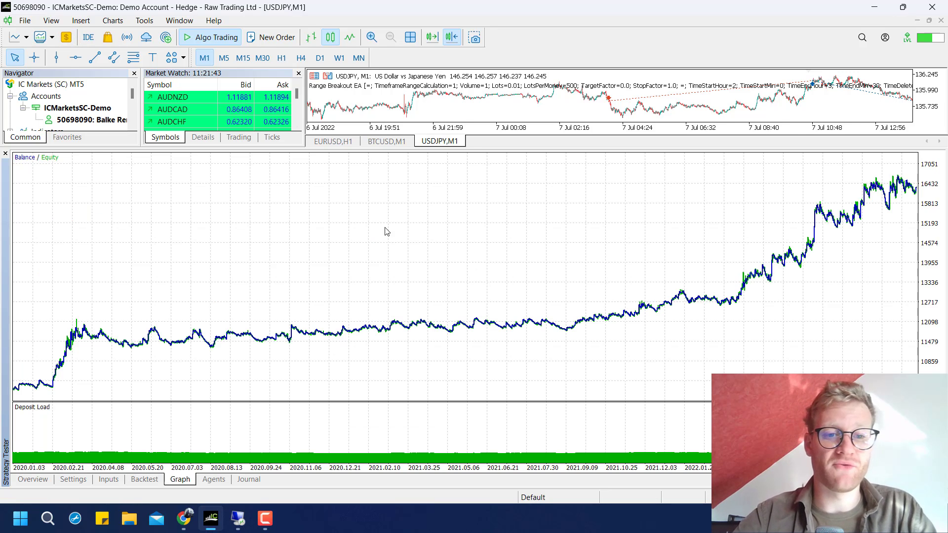
{"action": "left_click", "coordinate": [72, 478]}
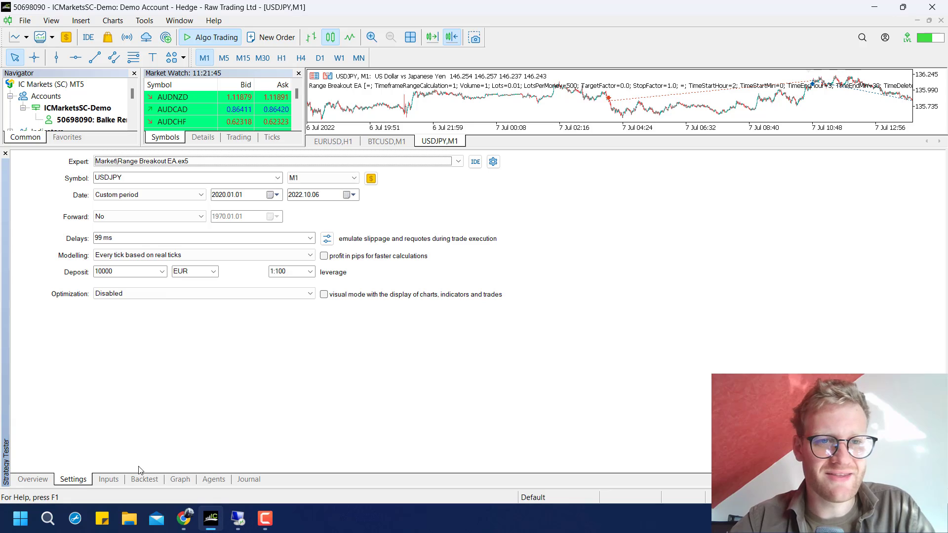
{"action": "left_click", "coordinate": [108, 479]}
{"action": "left_click", "coordinate": [143, 481]}
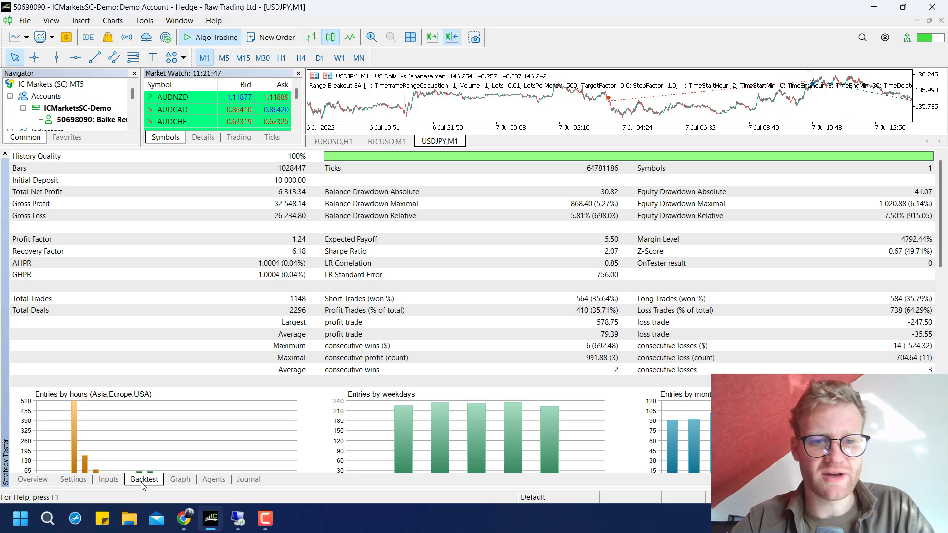
{"action": "left_click", "coordinate": [180, 479]}
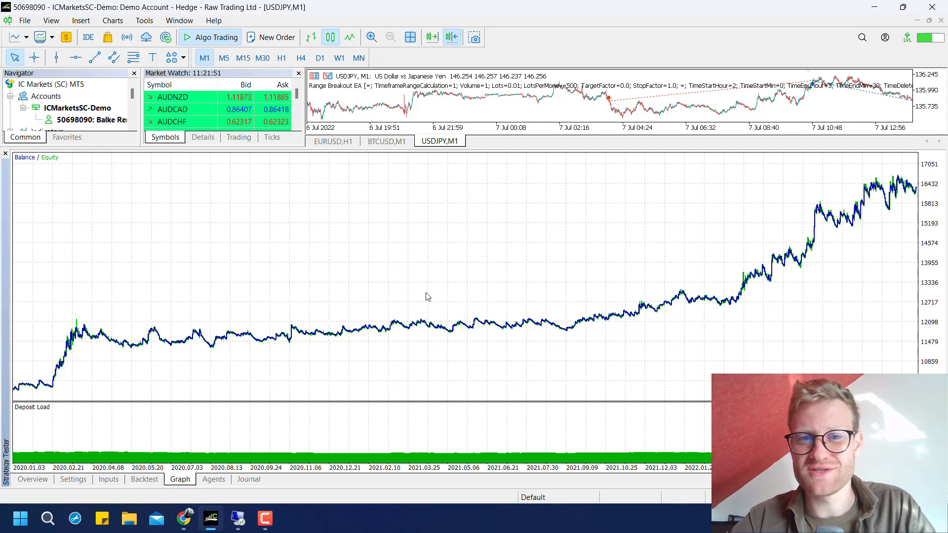
Step: Change the Range Breakout EA's Fixed Lots input from 0.01 to 0.05, passing through 0.03
{"action": "left_click", "coordinate": [73, 479]}
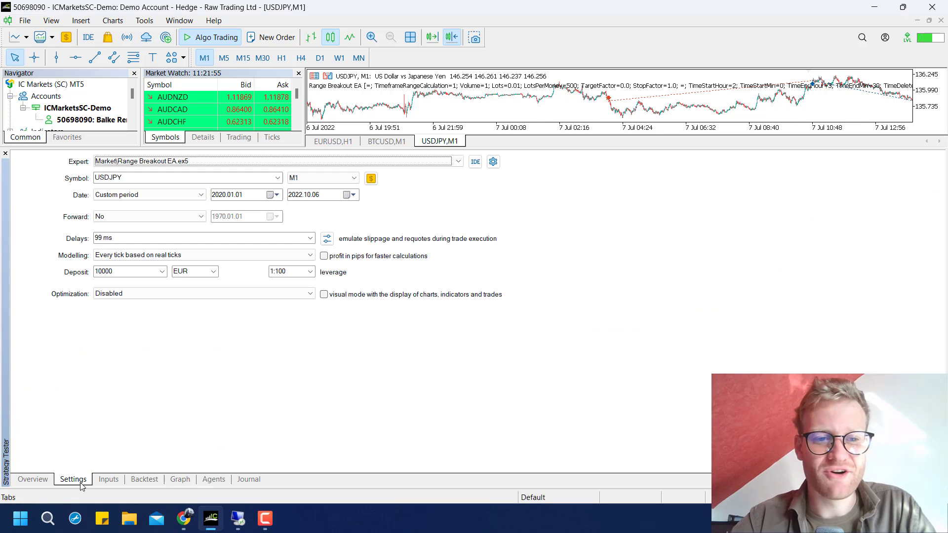
{"action": "left_click", "coordinate": [108, 482]}
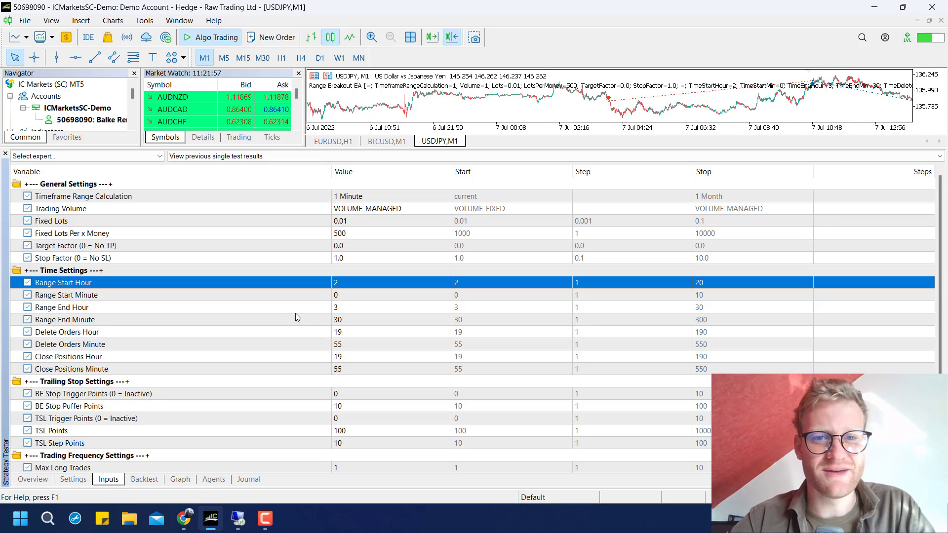
{"action": "left_click", "coordinate": [361, 237]}
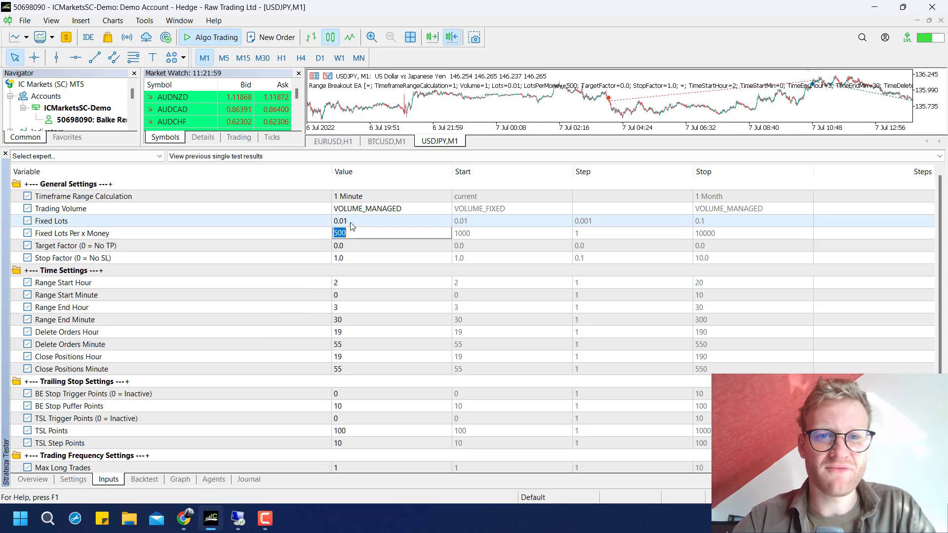
{"action": "double_click", "coordinate": [351, 222]}
{"action": "key", "text": "BackSpace"}
{"action": "type", "text": "3"}
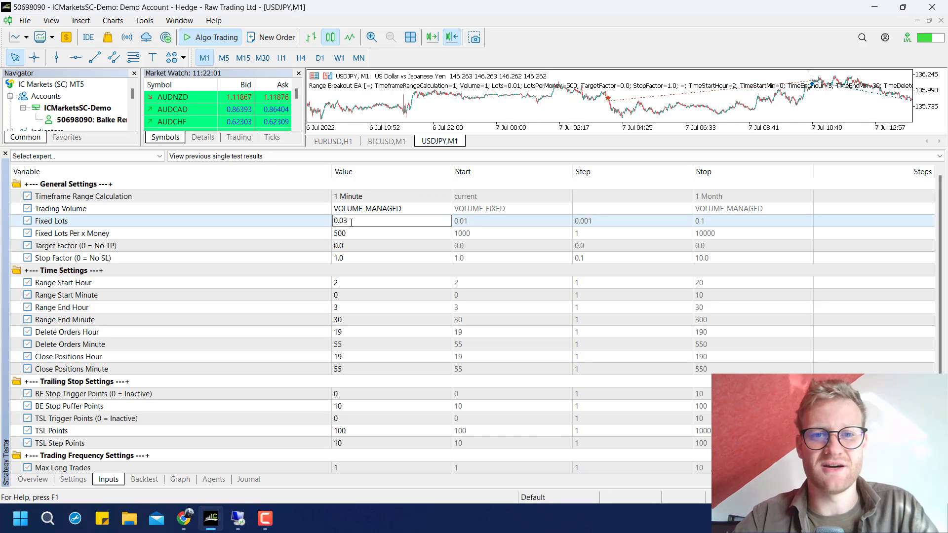
{"action": "left_click", "coordinate": [359, 234]}
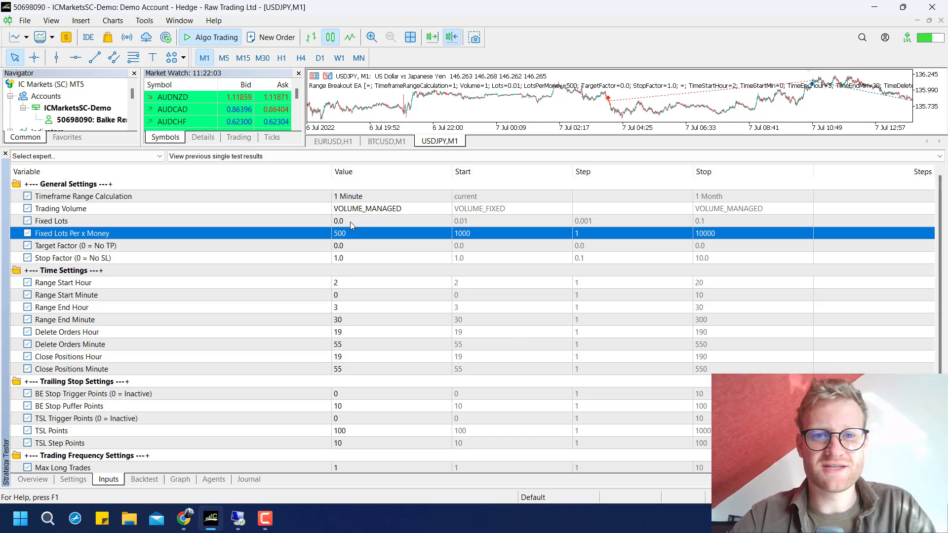
{"action": "double_click", "coordinate": [350, 221]}
{"action": "type", "text": "5"}
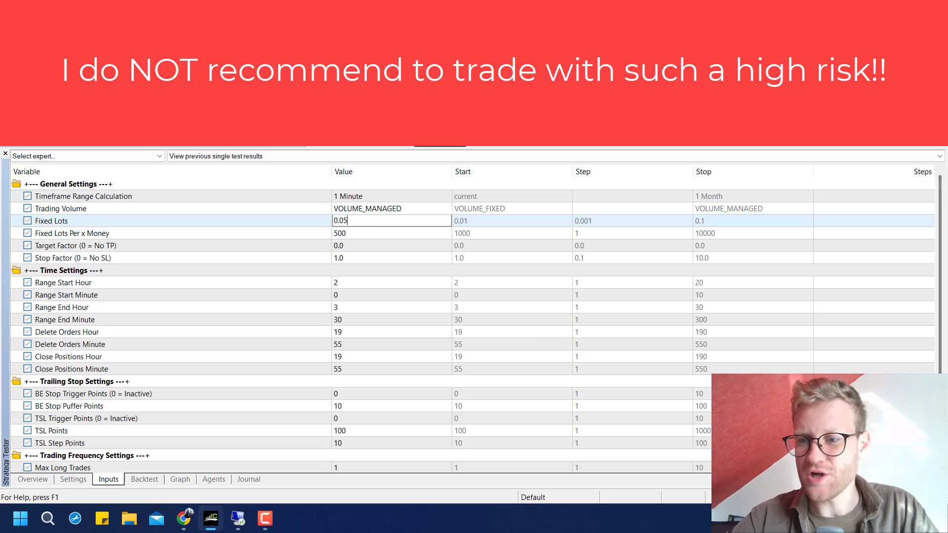
{"action": "key", "text": "Return"}
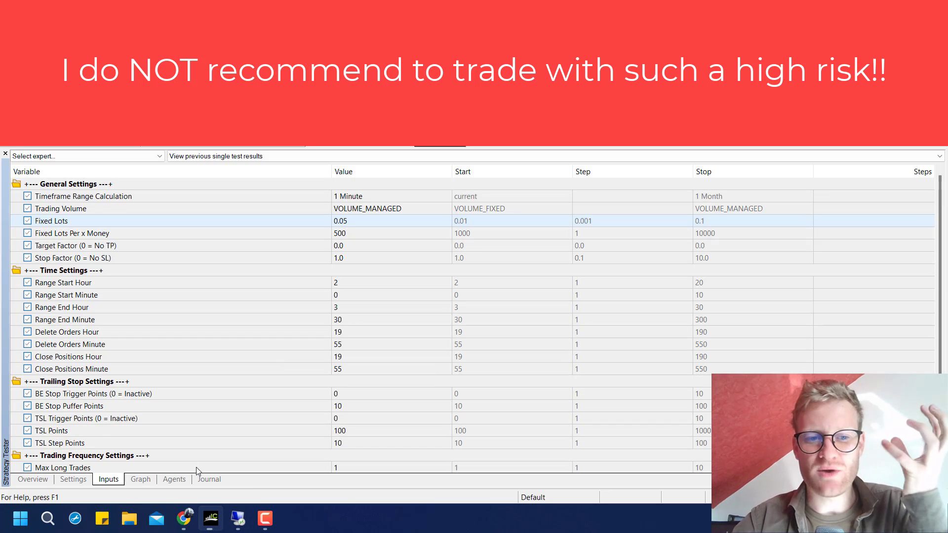
Step: Show the tester Graph to follow the 0.05-lot rerun's balance and equity curve
{"action": "left_click", "coordinate": [148, 480]}
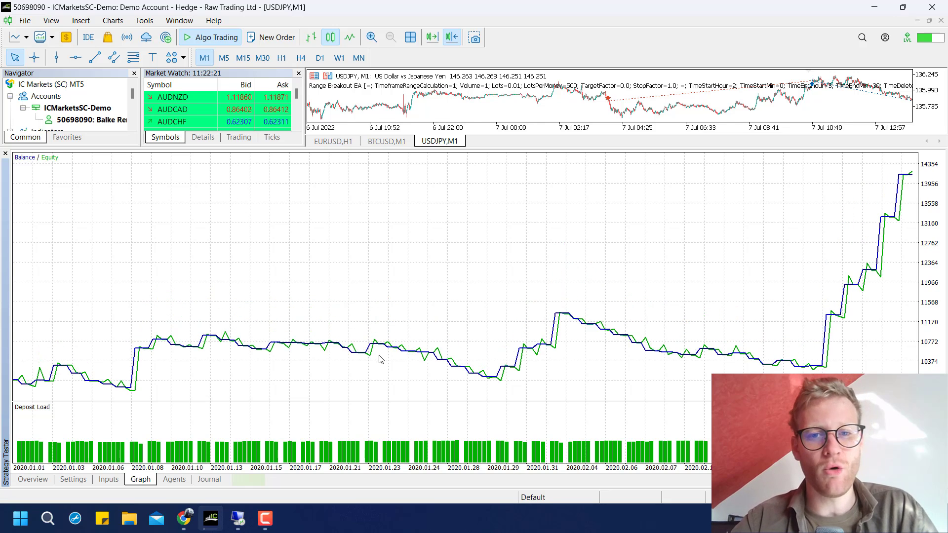
{"action": "mouse_move", "coordinate": [469, 364]}
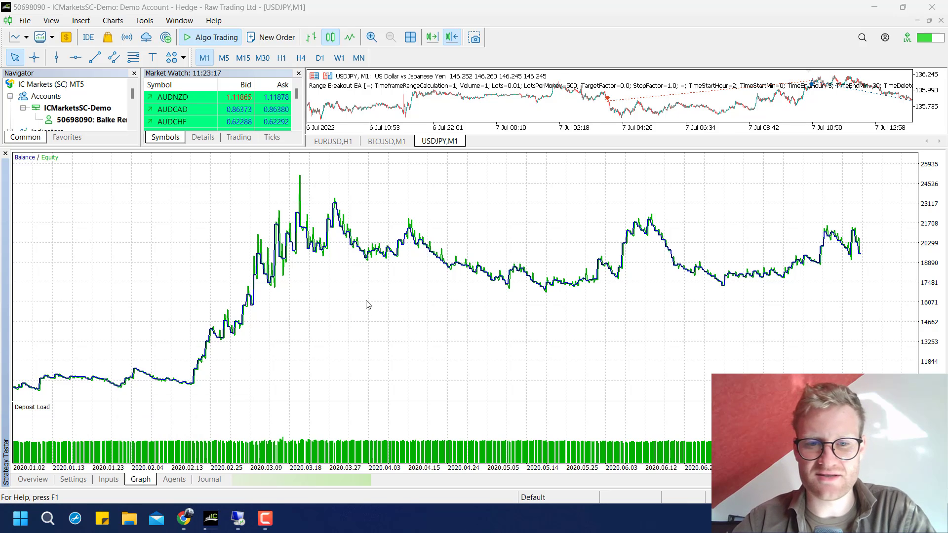
Step: Bring up the Range Breakout EA product page in Chrome and scroll down to its screenshots
{"action": "left_click", "coordinate": [184, 518]}
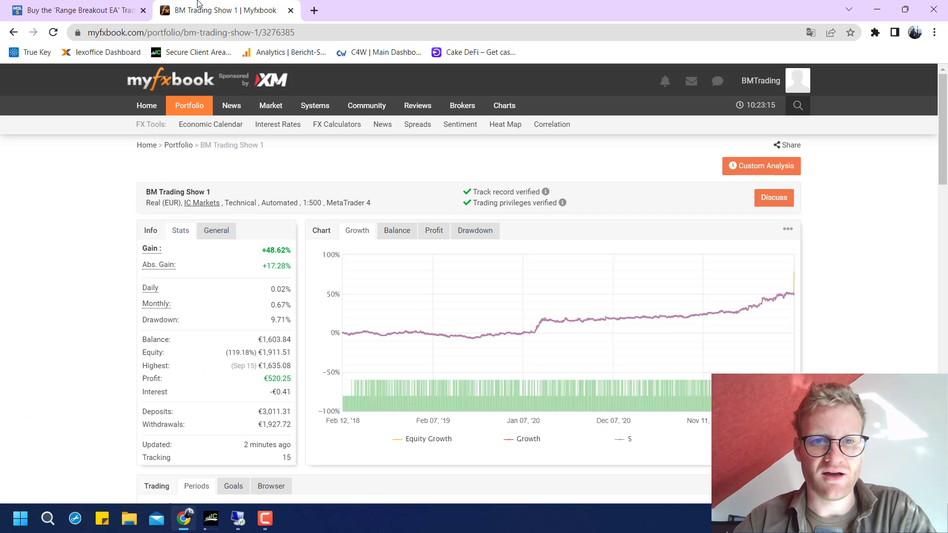
{"action": "left_click", "coordinate": [81, 10]}
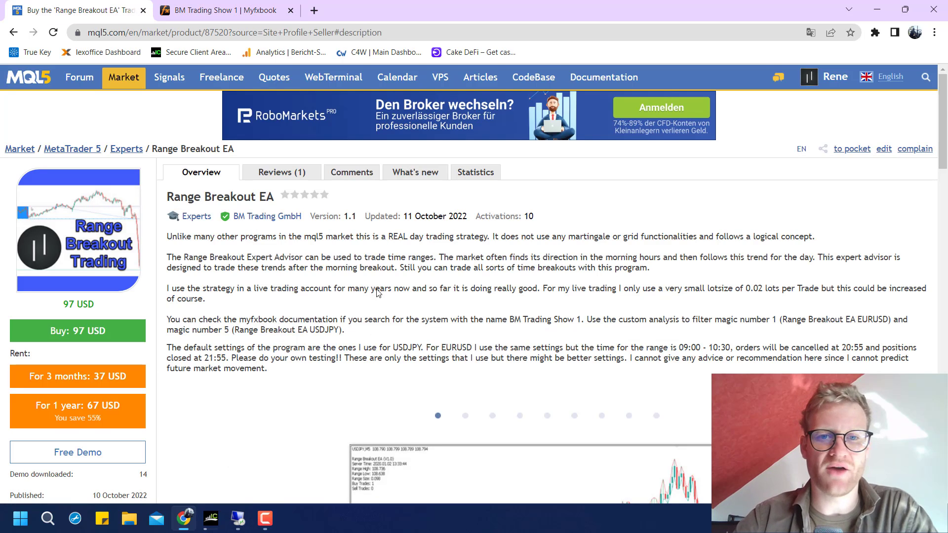
{"action": "scroll", "coordinate": [330, 246], "scroll_direction": "down", "scroll_amount": 1}
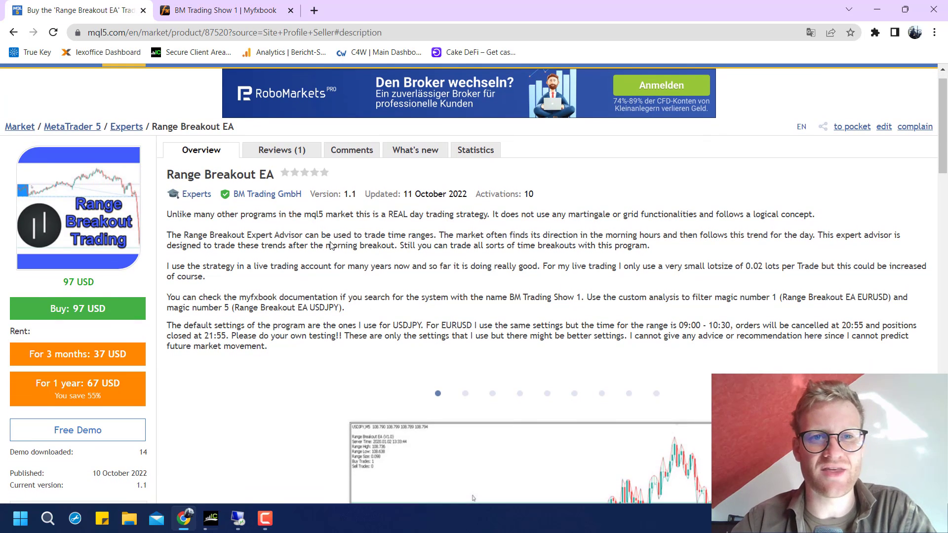
{"action": "scroll", "coordinate": [788, 326], "scroll_direction": "down", "scroll_amount": 5}
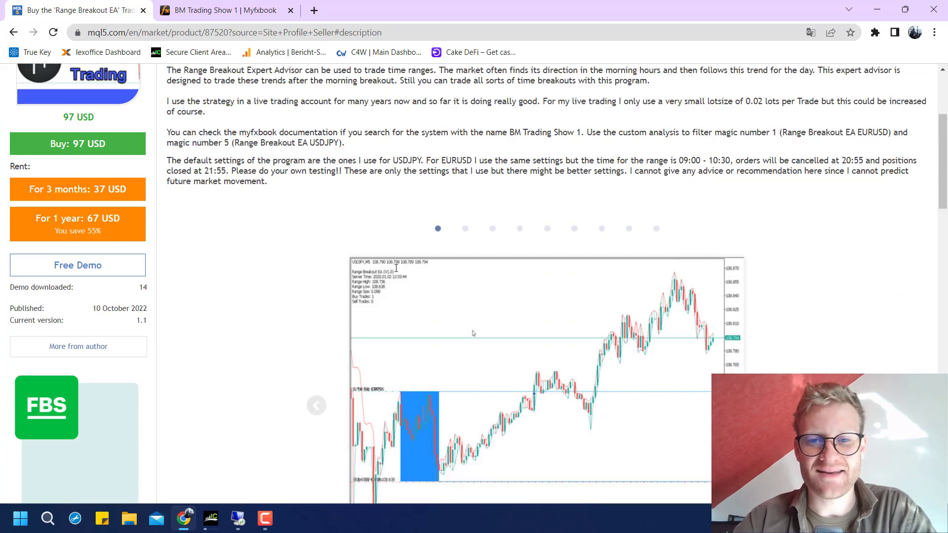
Step: Step through the product screenshots to the myfxbook growth charts, then back one
{"action": "left_click", "coordinate": [787, 325]}
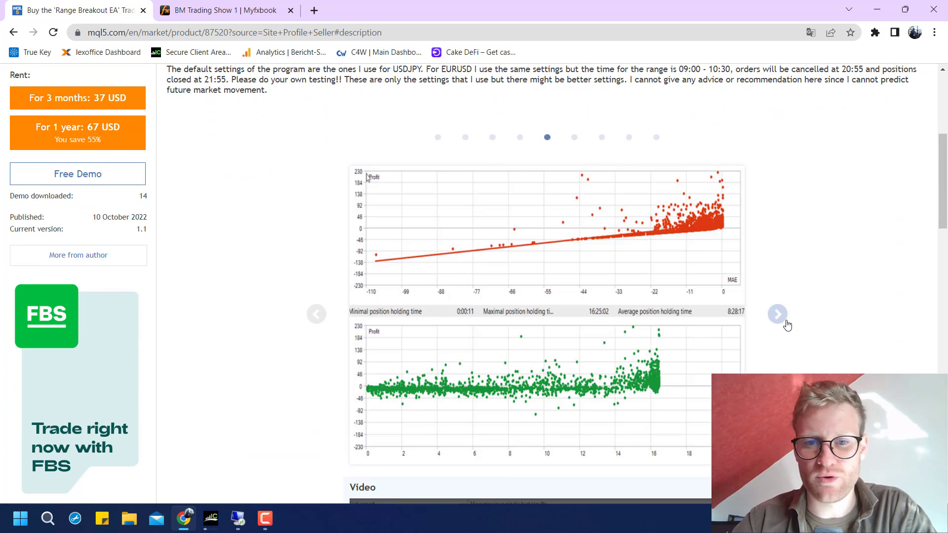
{"action": "left_click", "coordinate": [788, 325]}
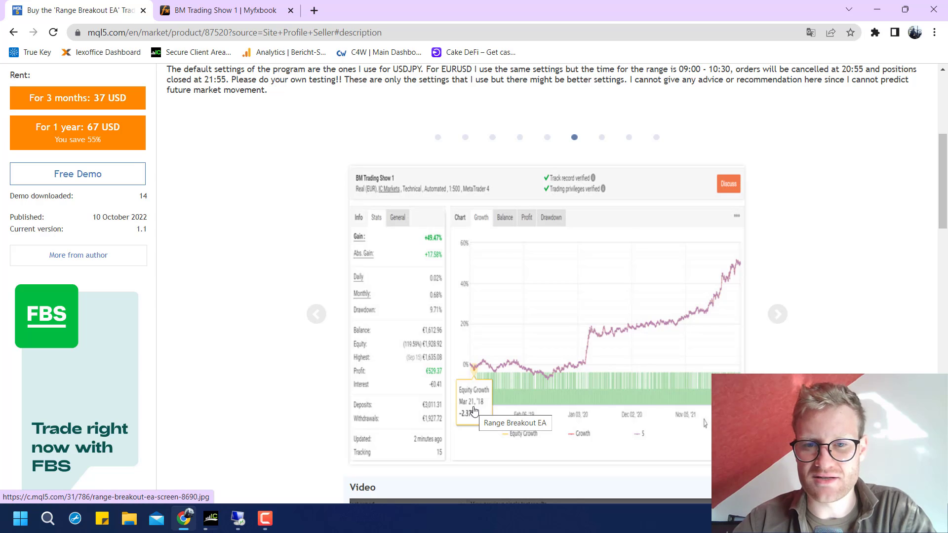
{"action": "left_click", "coordinate": [778, 314]}
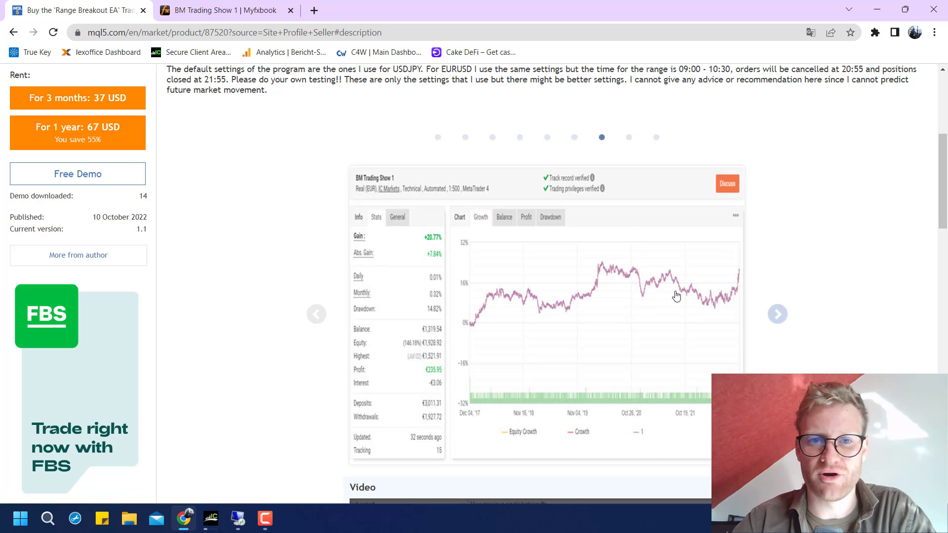
{"action": "left_click", "coordinate": [316, 314]}
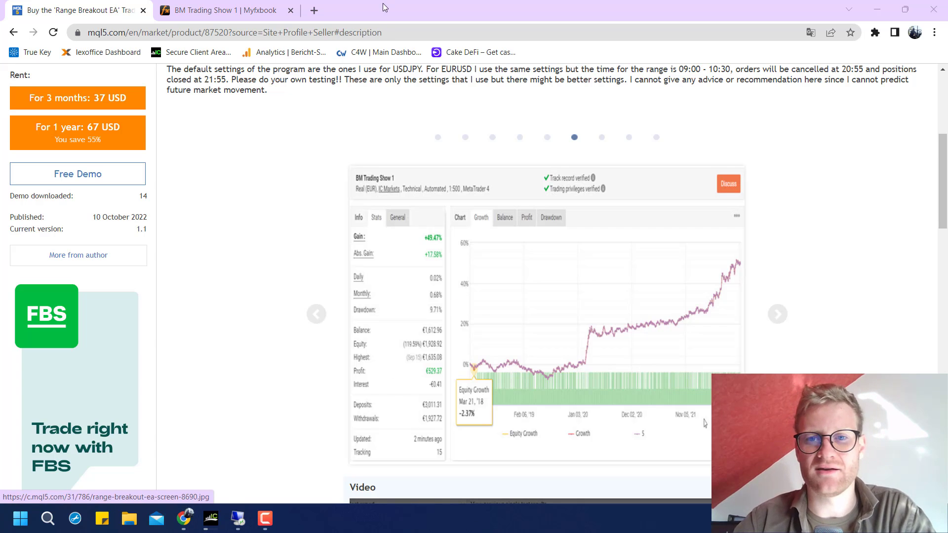
Step: Scroll the page and compare the next and previous growth chart screenshots again
{"action": "scroll", "coordinate": [317, 247], "scroll_direction": "up", "scroll_amount": 1}
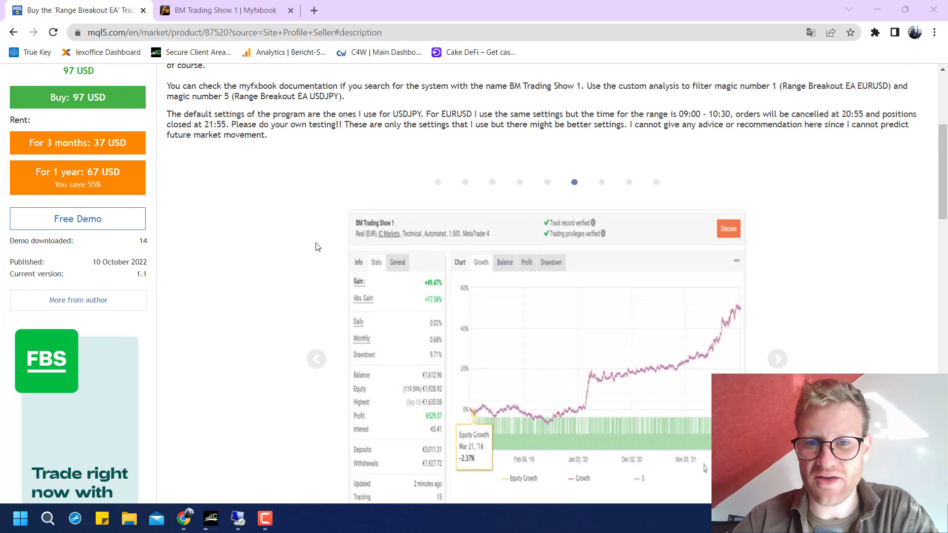
{"action": "scroll", "coordinate": [317, 246], "scroll_direction": "down", "scroll_amount": 3}
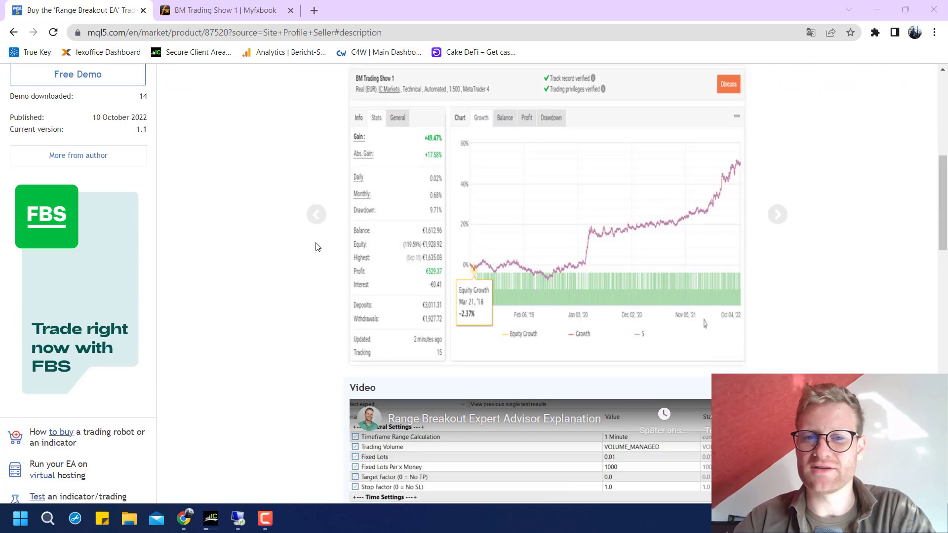
{"action": "scroll", "coordinate": [318, 247], "scroll_direction": "up", "scroll_amount": 2}
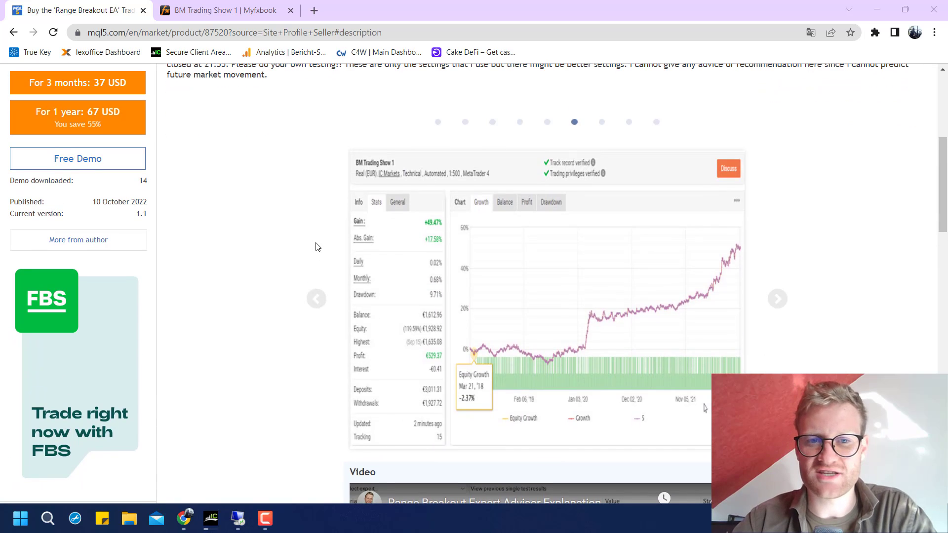
{"action": "scroll", "coordinate": [318, 247], "scroll_direction": "up", "scroll_amount": 3}
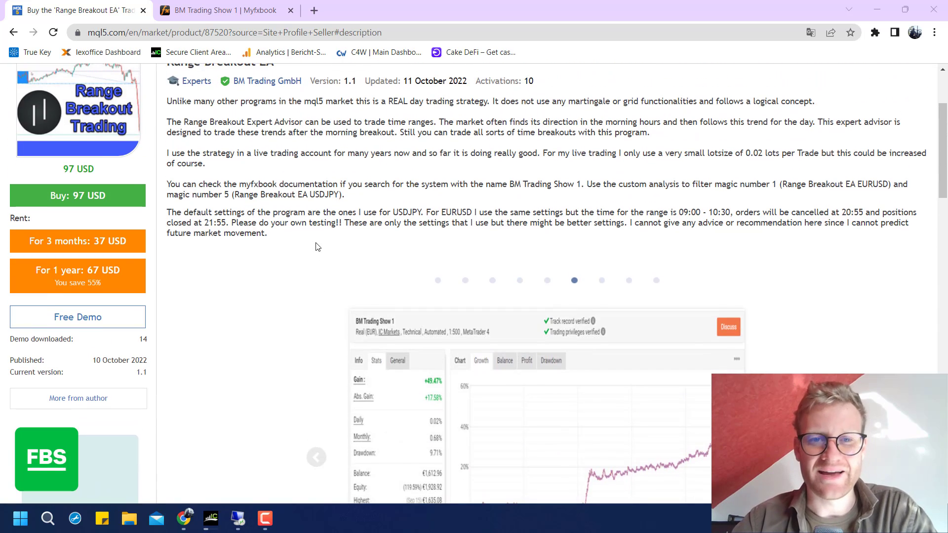
{"action": "scroll", "coordinate": [318, 247], "scroll_direction": "down", "scroll_amount": 1}
{"action": "scroll", "coordinate": [317, 246], "scroll_direction": "down", "scroll_amount": 2}
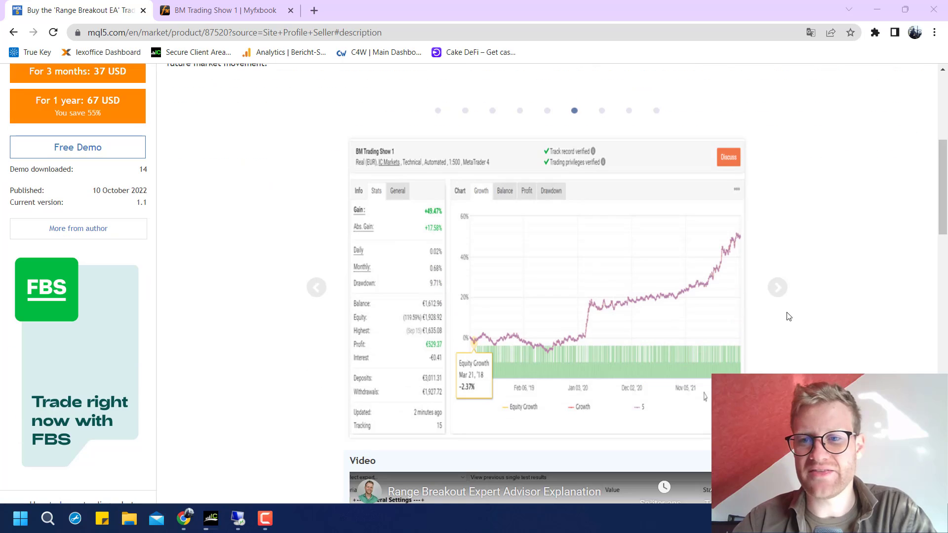
{"action": "left_click", "coordinate": [777, 287]}
{"action": "left_click", "coordinate": [315, 288]}
{"action": "scroll", "coordinate": [315, 295], "scroll_direction": "up", "scroll_amount": 6}
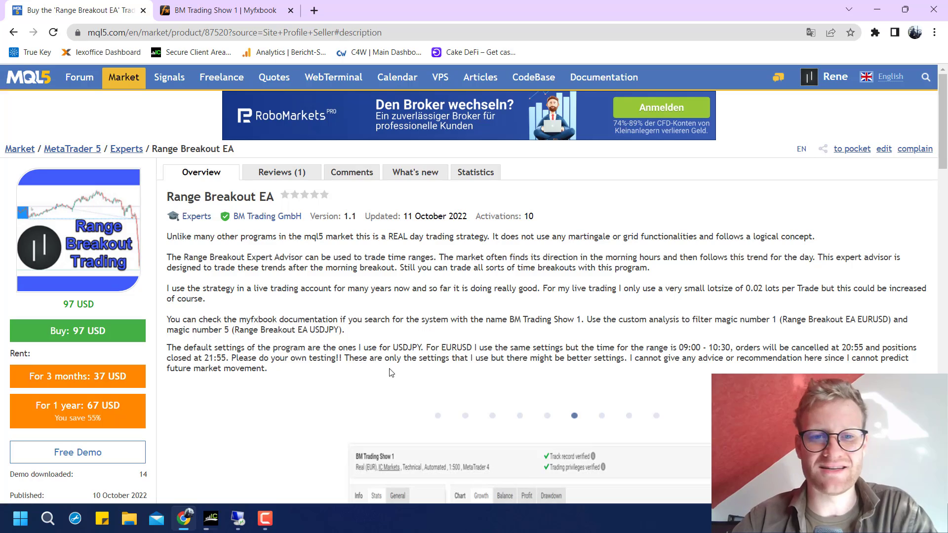
Step: Glance at the live trading account in Remote Desktop, then return to the MetaTrader 5 backtest
{"action": "left_click", "coordinate": [237, 518]}
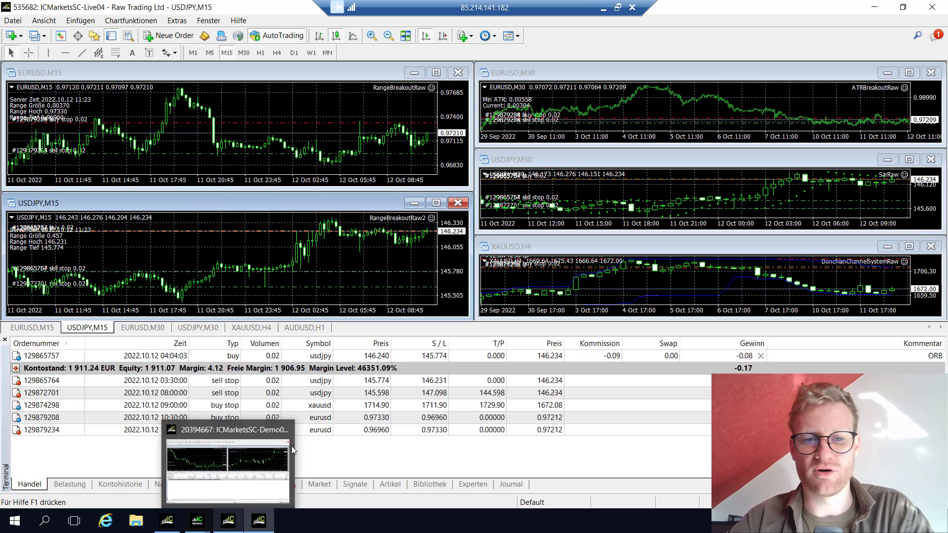
{"action": "left_click", "coordinate": [237, 518]}
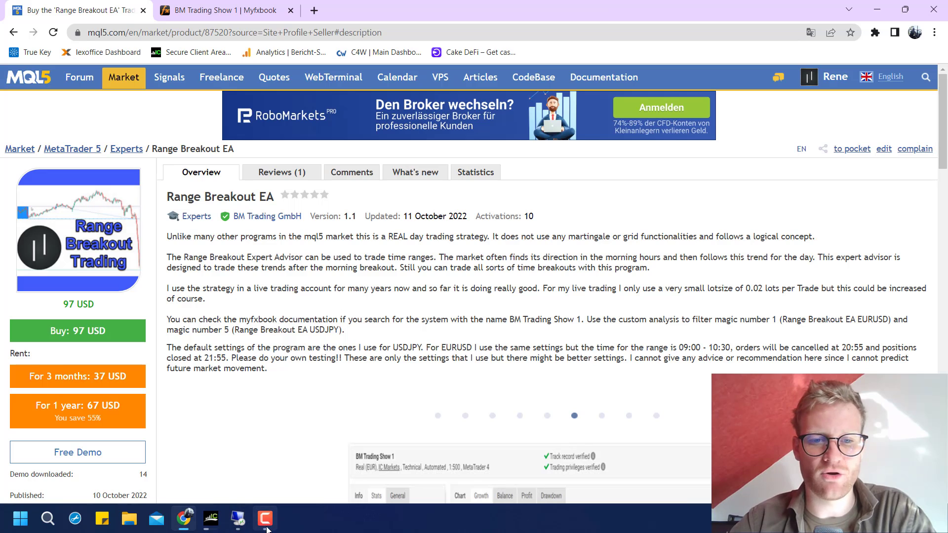
{"action": "mouse_move", "coordinate": [268, 526]}
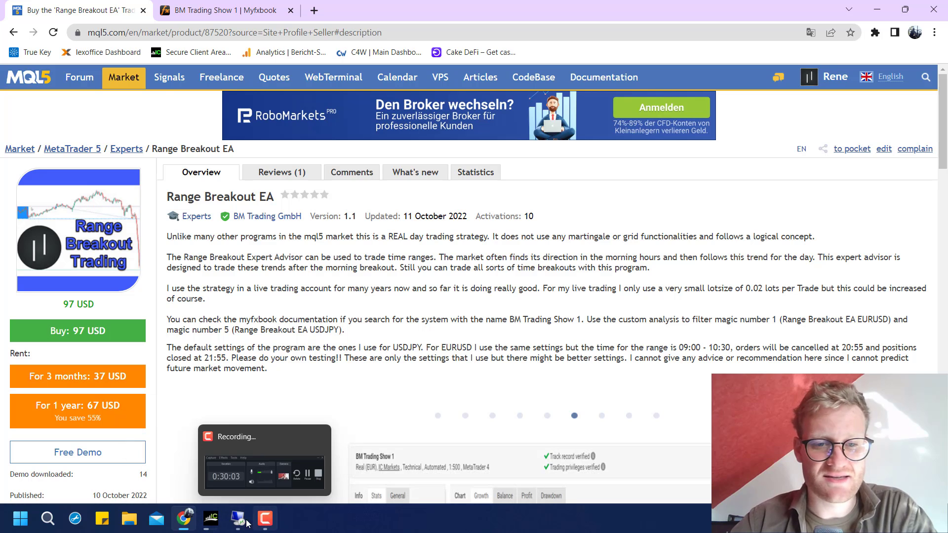
{"action": "left_click", "coordinate": [211, 518]}
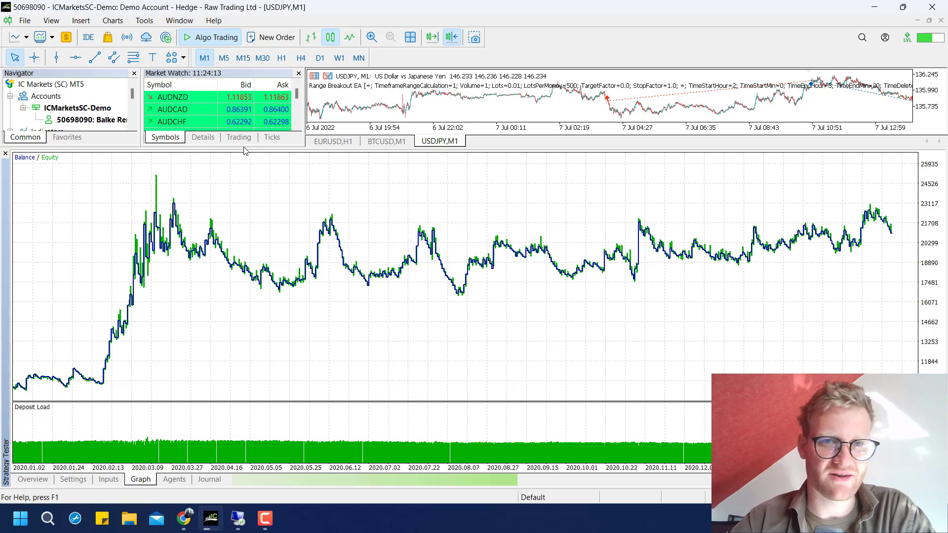
Step: Lower the Strategy Tester splitter to enlarge the Navigator, Market Watch and chart panels
{"action": "left_click_drag", "start_coordinate": [245, 150], "coordinate": [240, 238]}
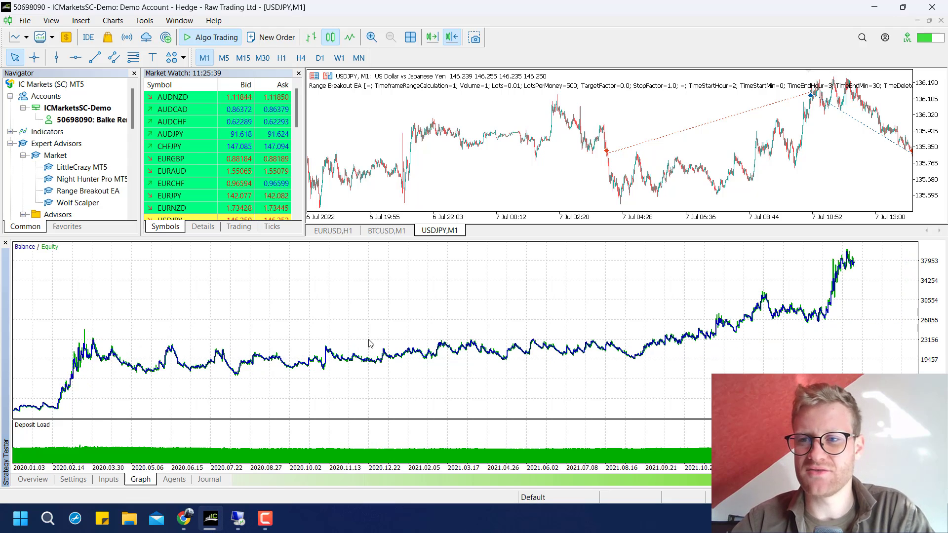
Step: Return to the backtest graph, dismiss the Remote Desktop error and close its connection window
{"action": "left_click", "coordinate": [108, 479]}
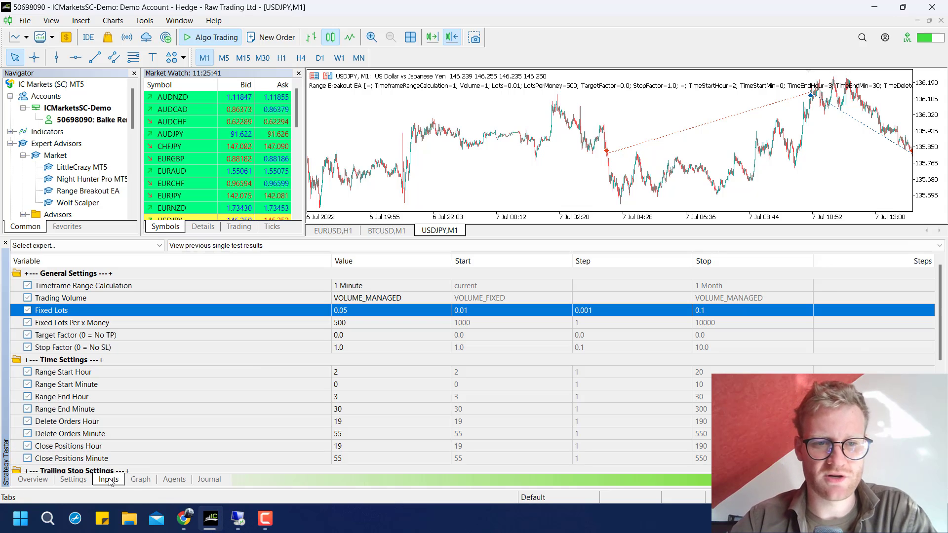
{"action": "left_click", "coordinate": [141, 480]}
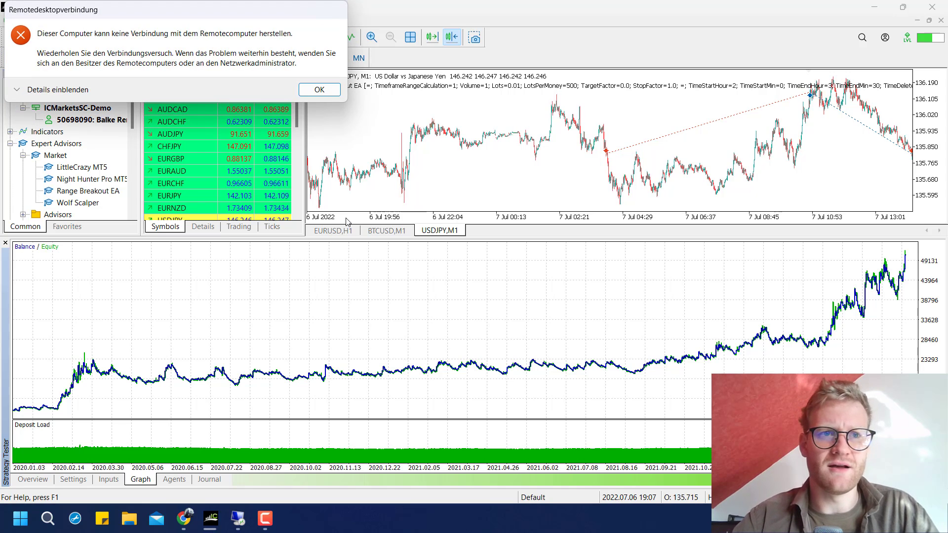
{"action": "left_click", "coordinate": [320, 89]}
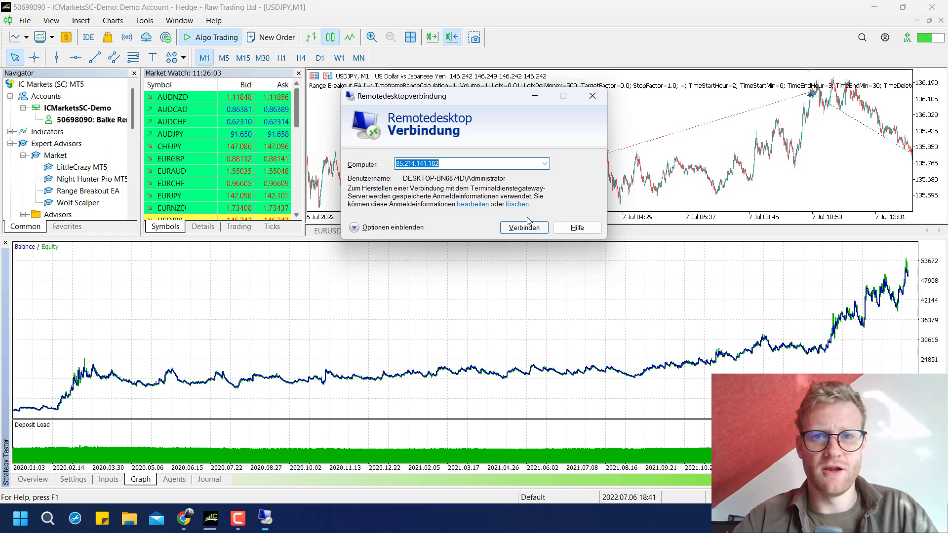
{"action": "left_click", "coordinate": [593, 96]}
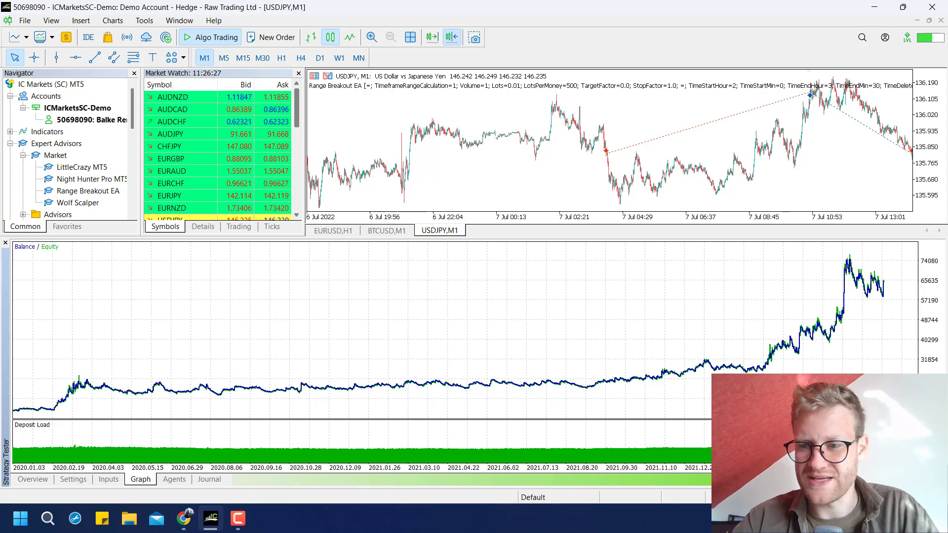
Step: Recheck the EA inputs, then inspect the curve's end near 82,700 balance in August 2022
{"action": "left_click", "coordinate": [108, 479]}
{"action": "left_click", "coordinate": [140, 480]}
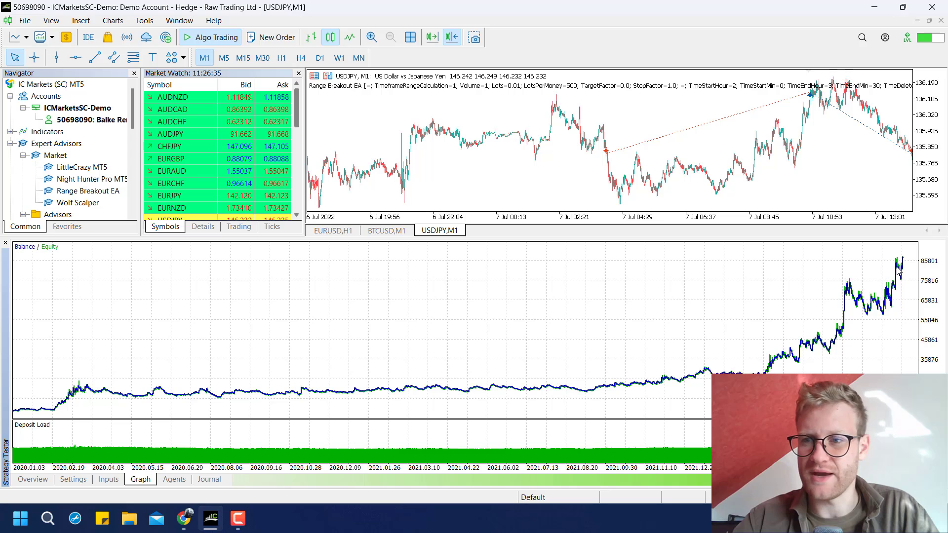
{"action": "mouse_move", "coordinate": [898, 272]}
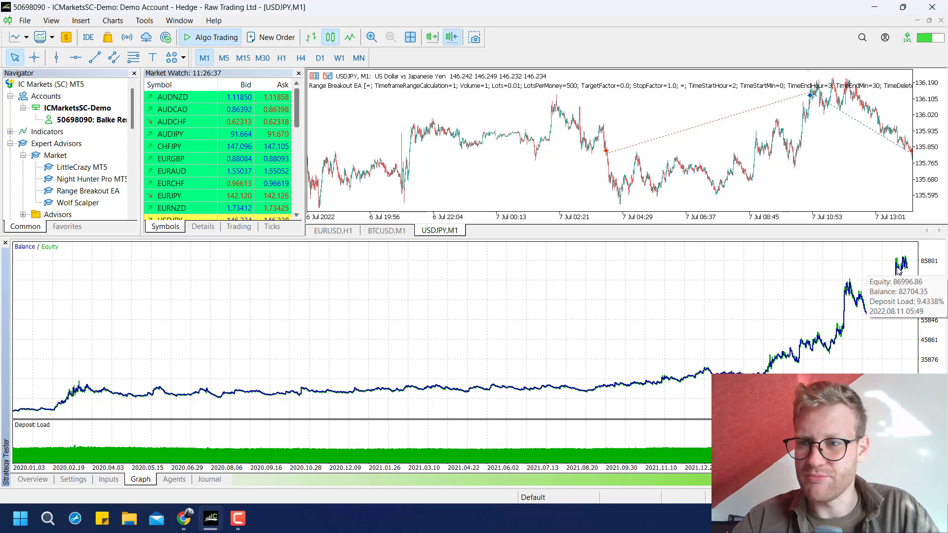